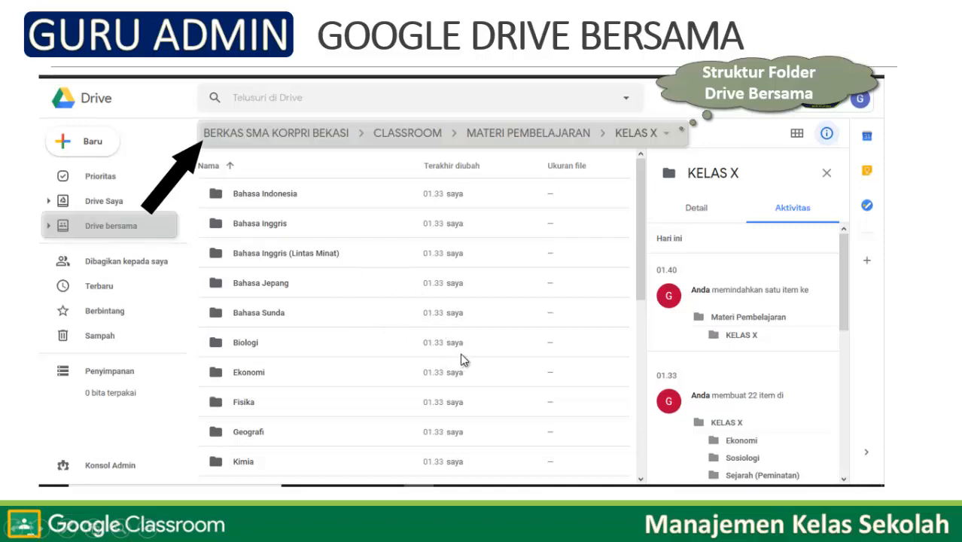
Search 'excel' in Windows Start and open the recent workbook Mapel Kelas.xlsx.
{"action": "key", "text": "super"}
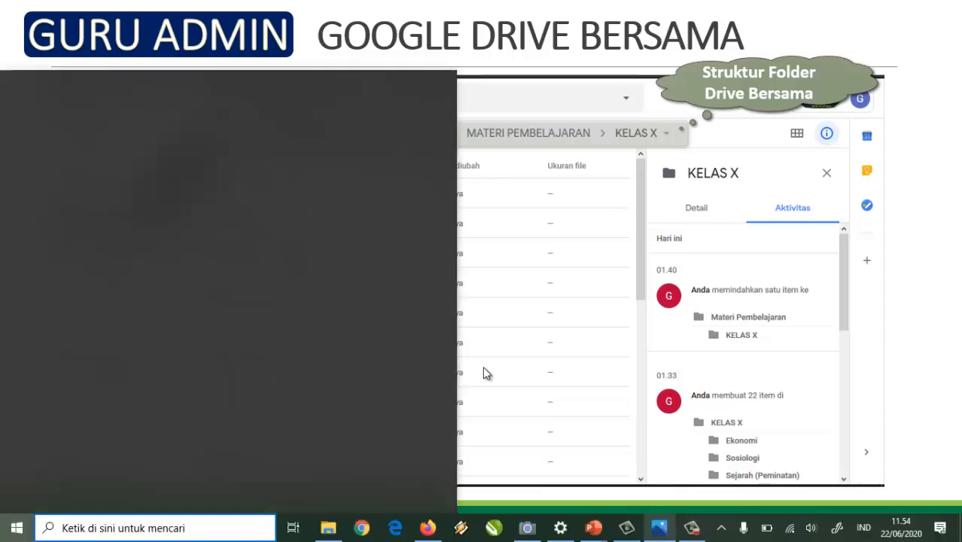
{"action": "type", "text": "excel"}
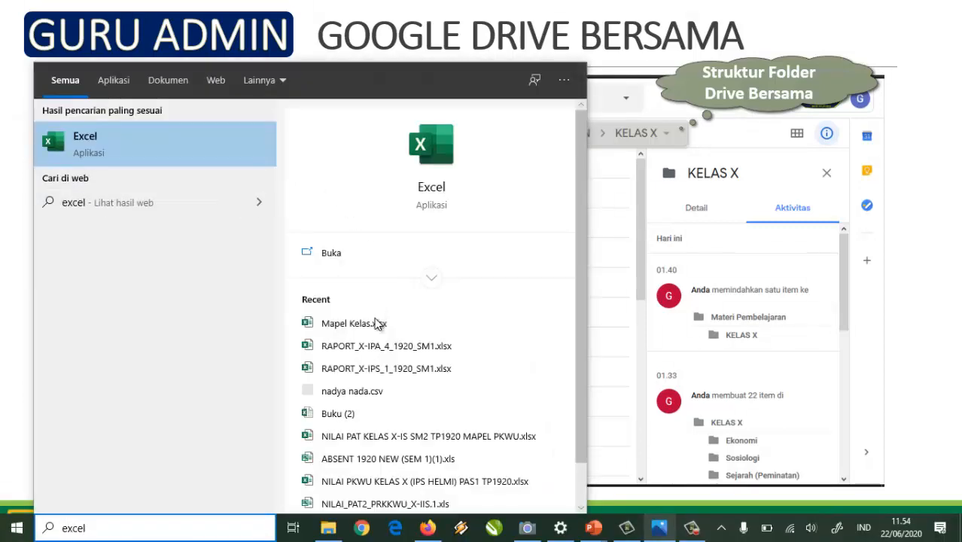
{"action": "left_click", "coordinate": [379, 325]}
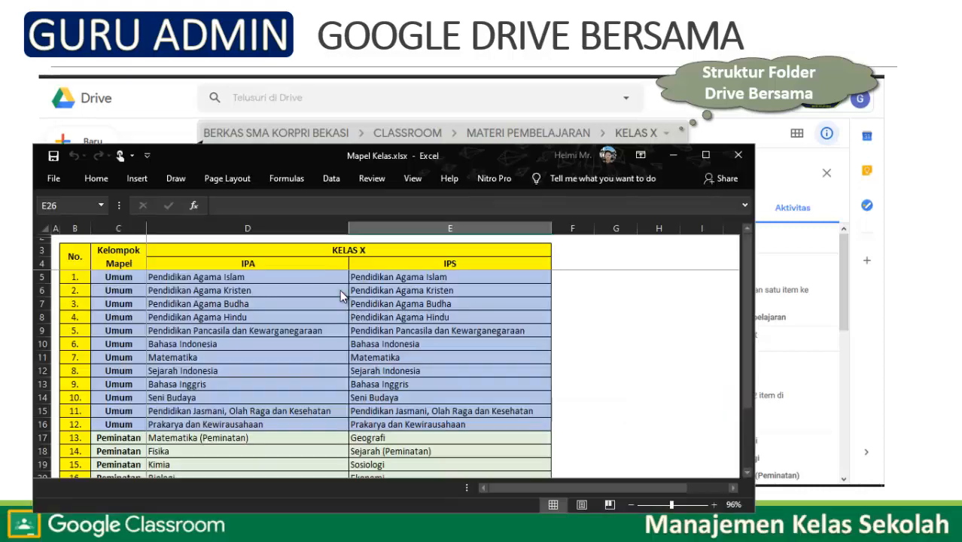
Maximize the Mapel Kelas.xlsx Excel window to show the KELAS X IPA and IPS subjects.
{"action": "left_click", "coordinate": [701, 145]}
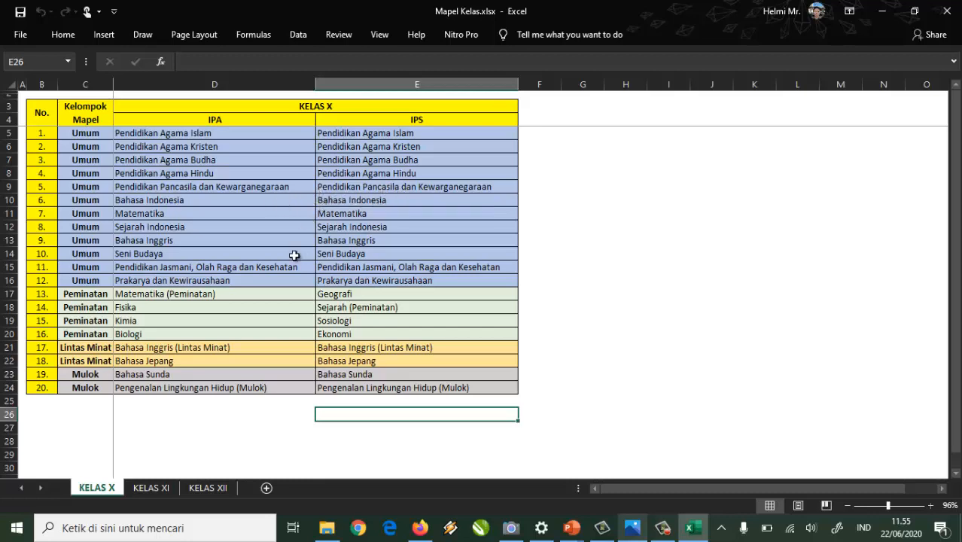
{"action": "left_click", "coordinate": [149, 488]}
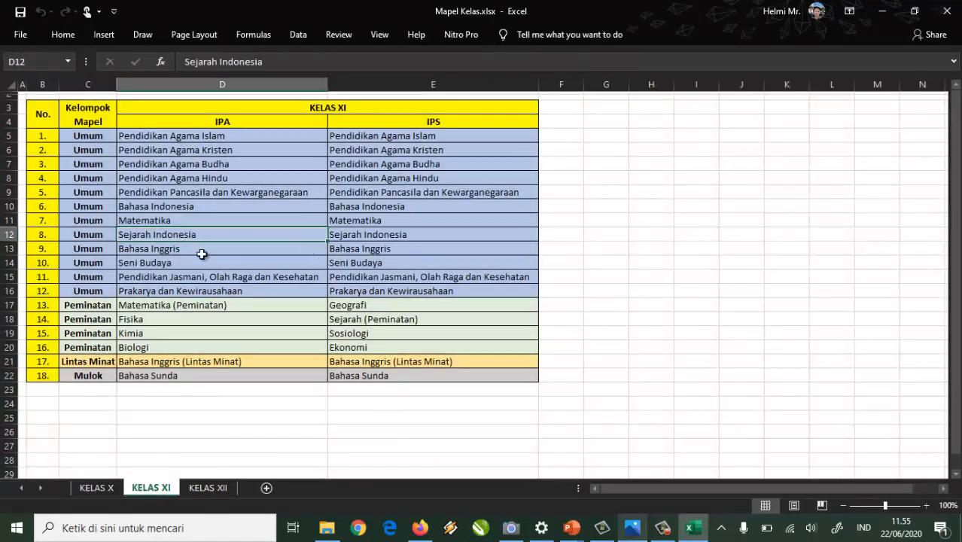
{"action": "left_click", "coordinate": [216, 491]}
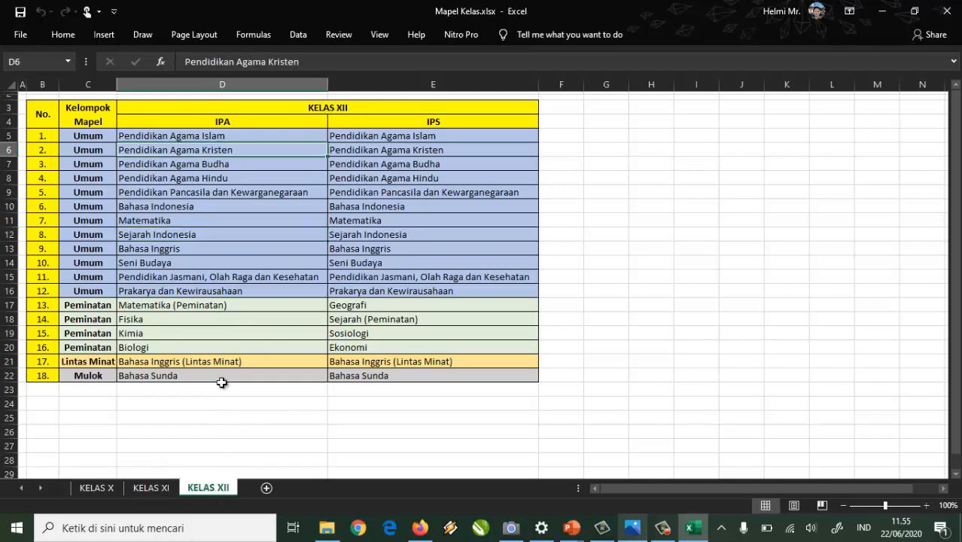
{"action": "left_click", "coordinate": [158, 488]}
{"action": "left_click", "coordinate": [103, 489]}
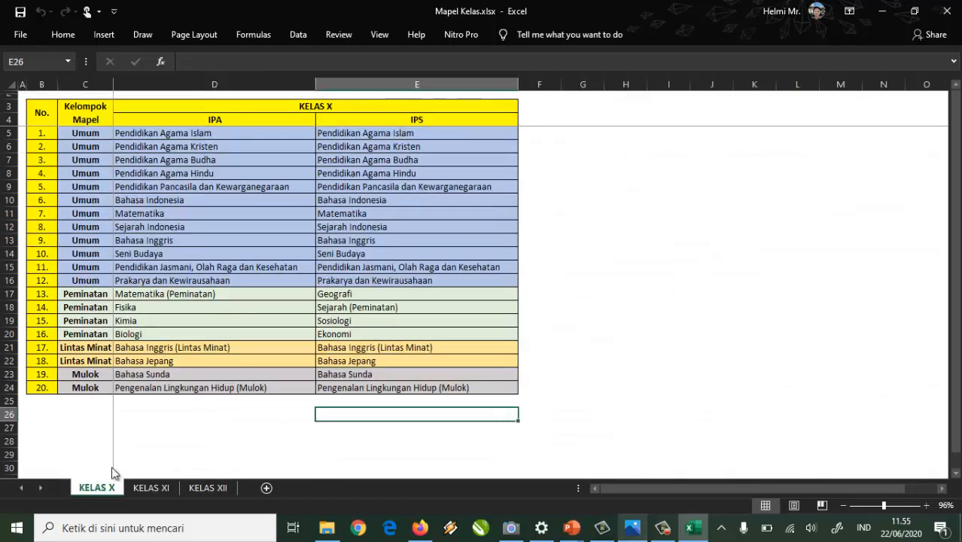
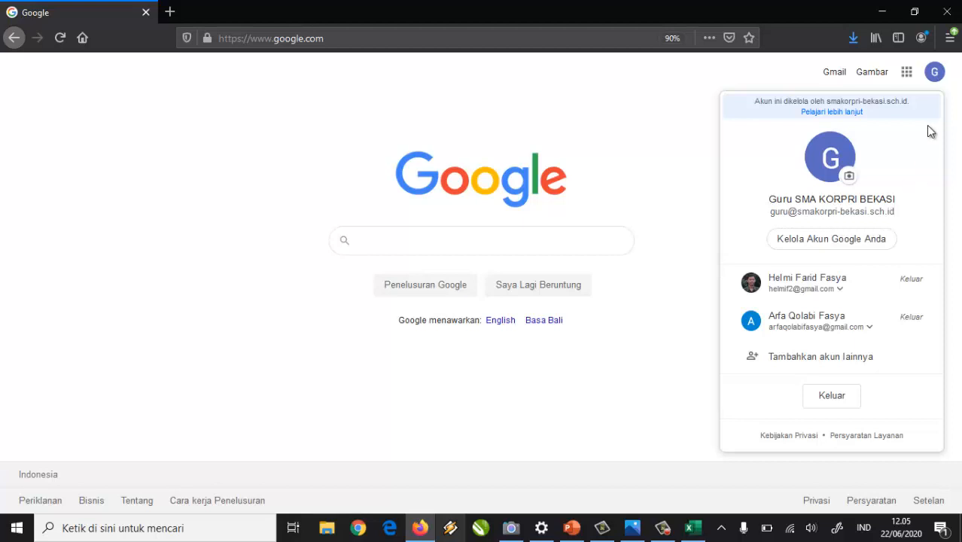
From the Google apps grid, go to Akun > Data & personalisasi and open the Bahasa page.
{"action": "left_click", "coordinate": [935, 83]}
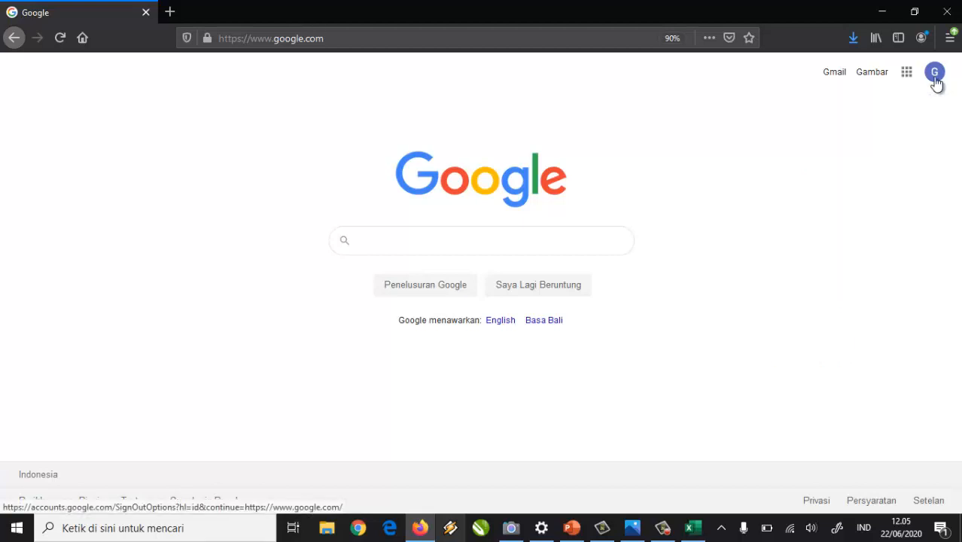
{"action": "left_click", "coordinate": [936, 83]}
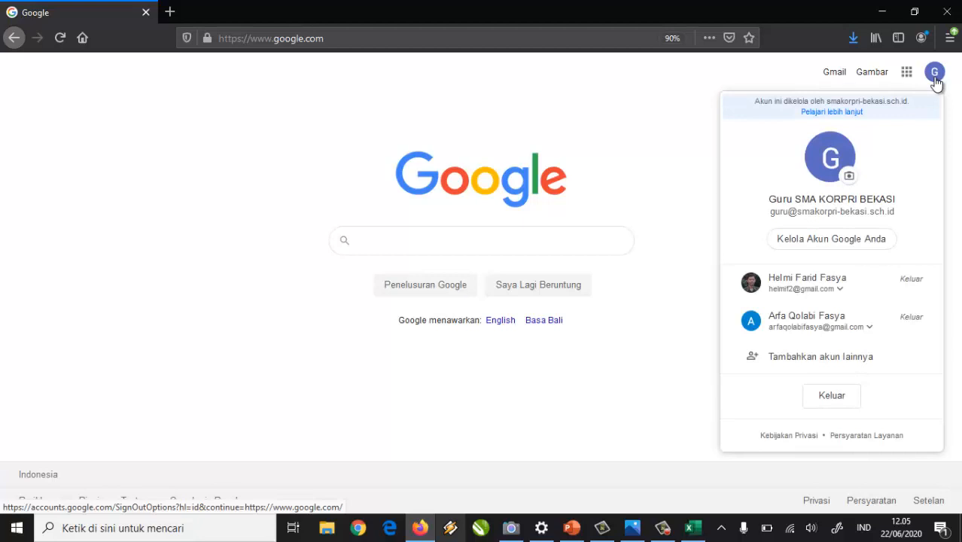
{"action": "left_click", "coordinate": [907, 76]}
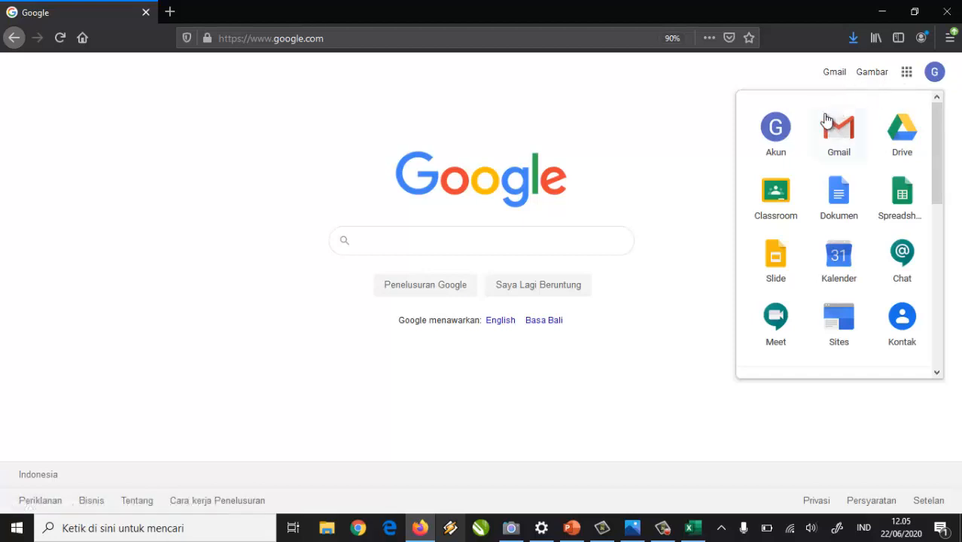
{"action": "left_click", "coordinate": [781, 131]}
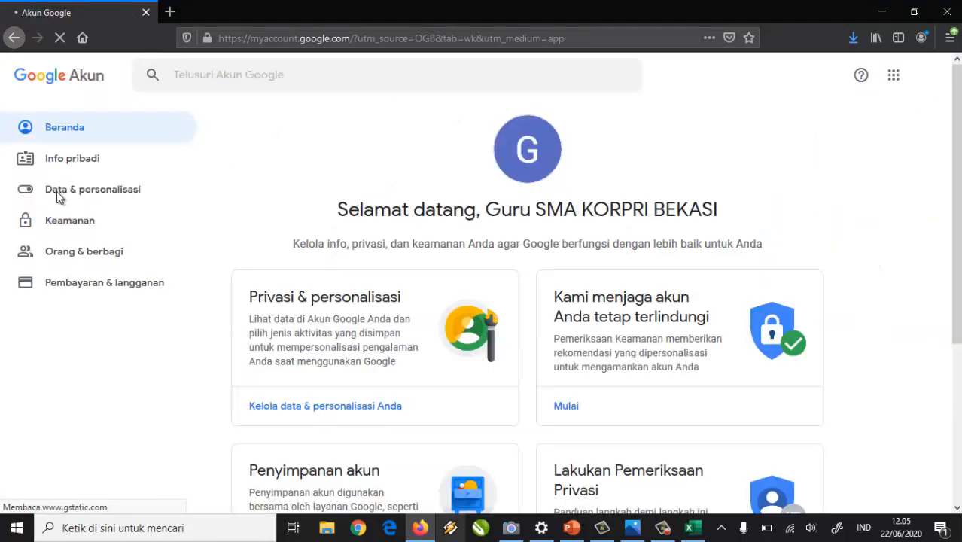
{"action": "left_click", "coordinate": [53, 198]}
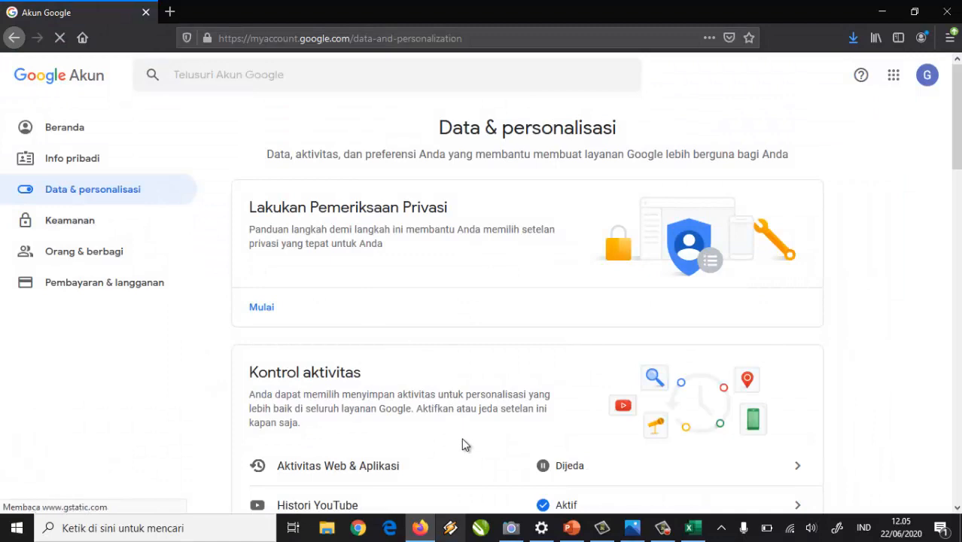
{"action": "left_click_drag", "start_coordinate": [959, 184], "coordinate": [955, 481]}
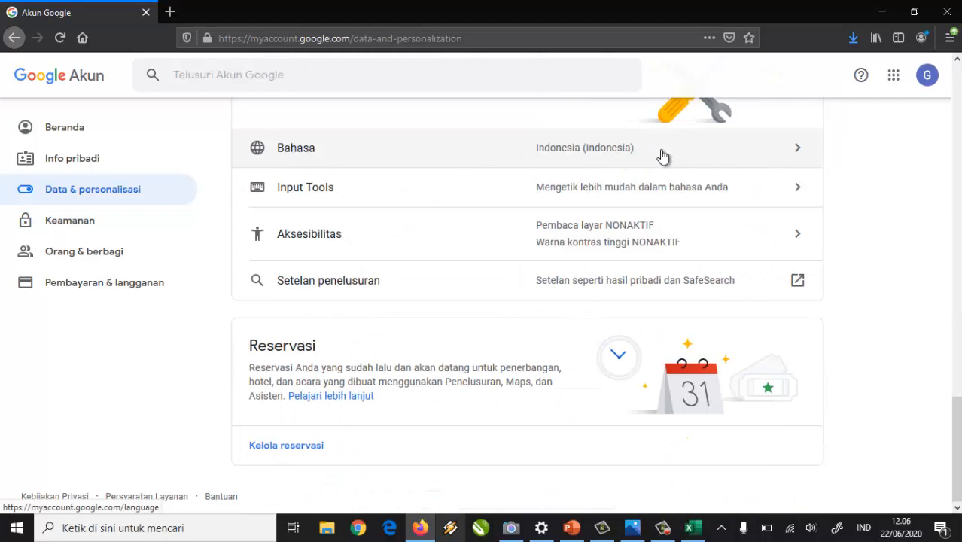
{"action": "left_click", "coordinate": [773, 154]}
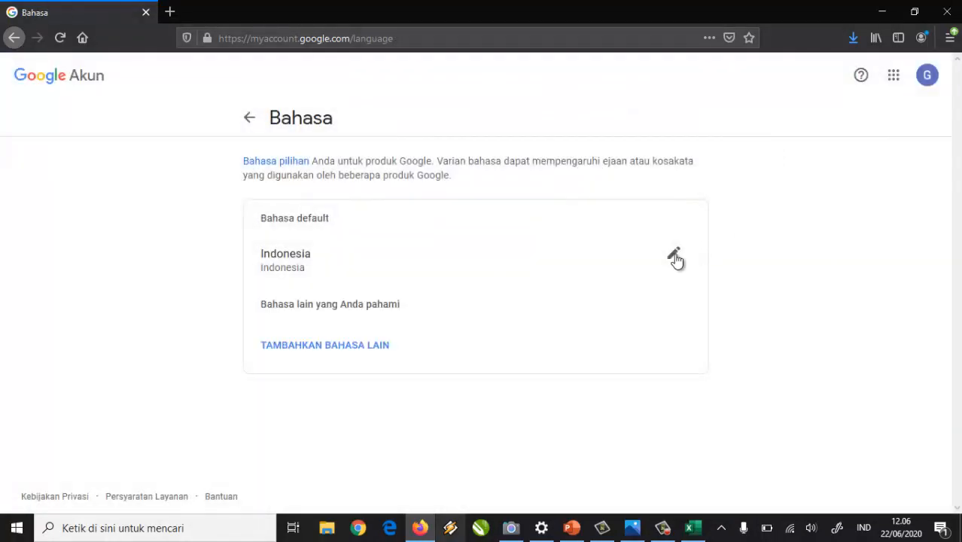
Change the Google Account default language to Indonesia.
{"action": "left_click", "coordinate": [674, 258]}
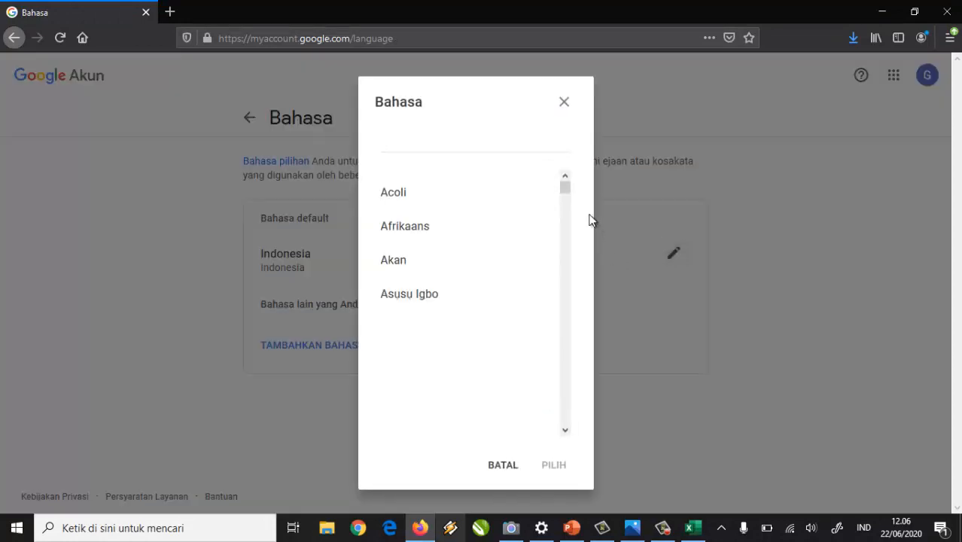
{"action": "left_click_drag", "start_coordinate": [567, 193], "coordinate": [570, 209]}
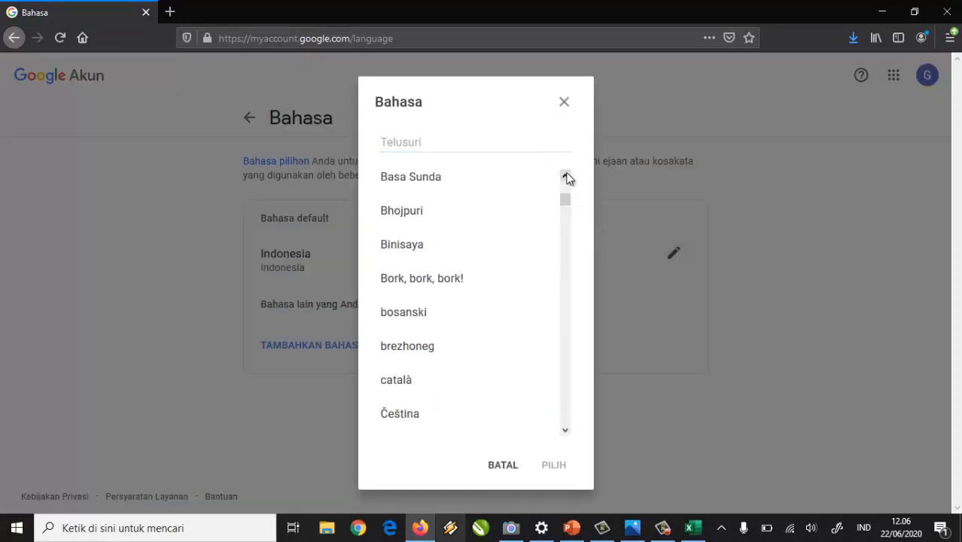
{"action": "left_click", "coordinate": [472, 142]}
{"action": "type", "text": "Indonesia"}
{"action": "left_click", "coordinate": [428, 205]}
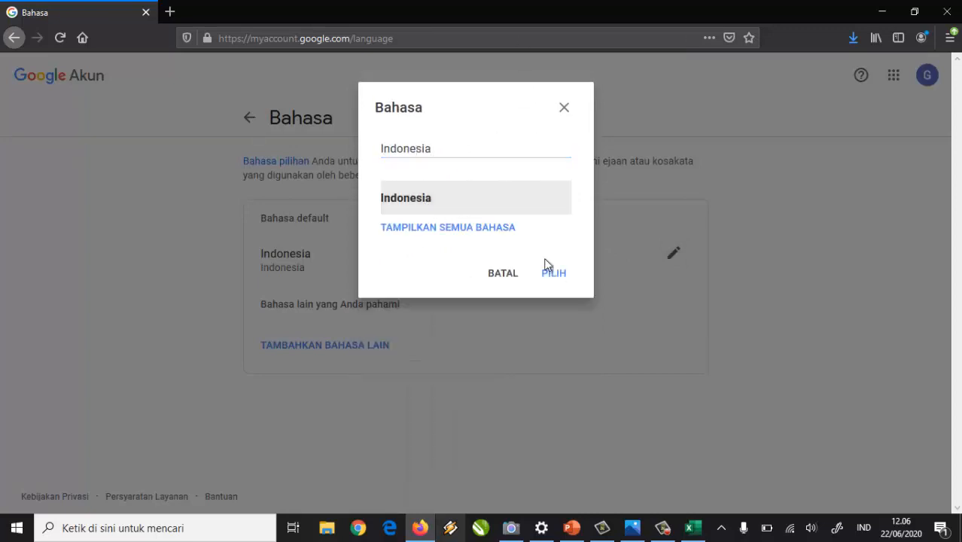
{"action": "left_click", "coordinate": [557, 274]}
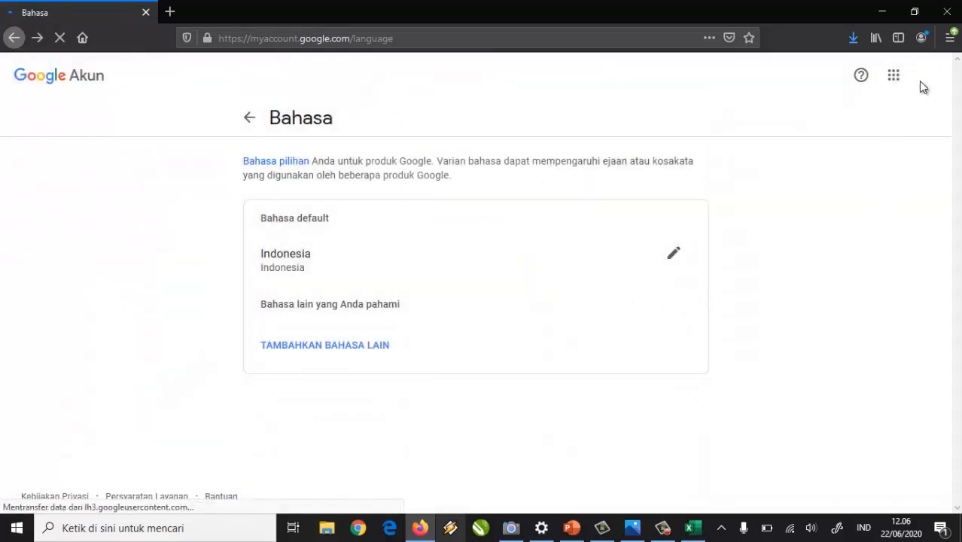
Go back to the google.com home page through the address bar.
{"action": "left_click", "coordinate": [428, 40]}
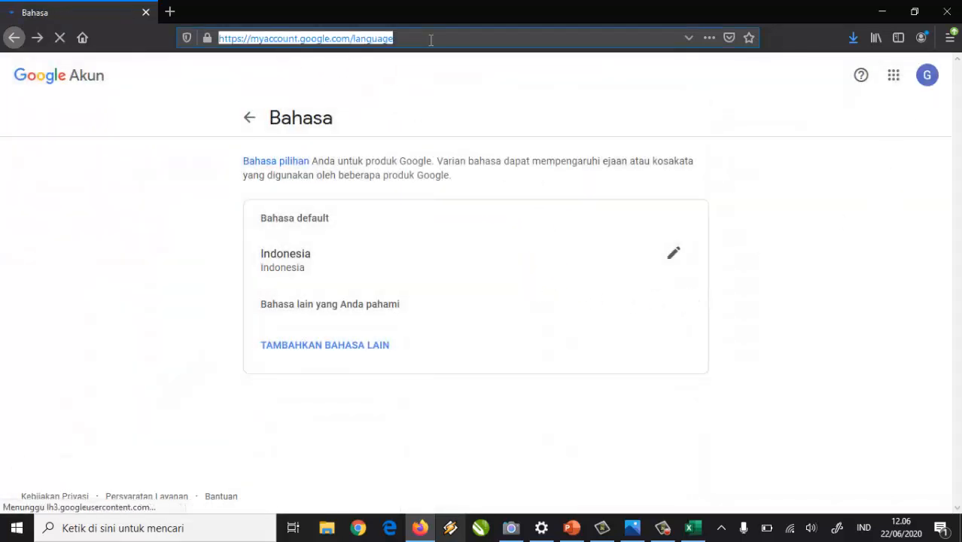
{"action": "type", "text": "google.com/"}
{"action": "key", "text": "Return"}
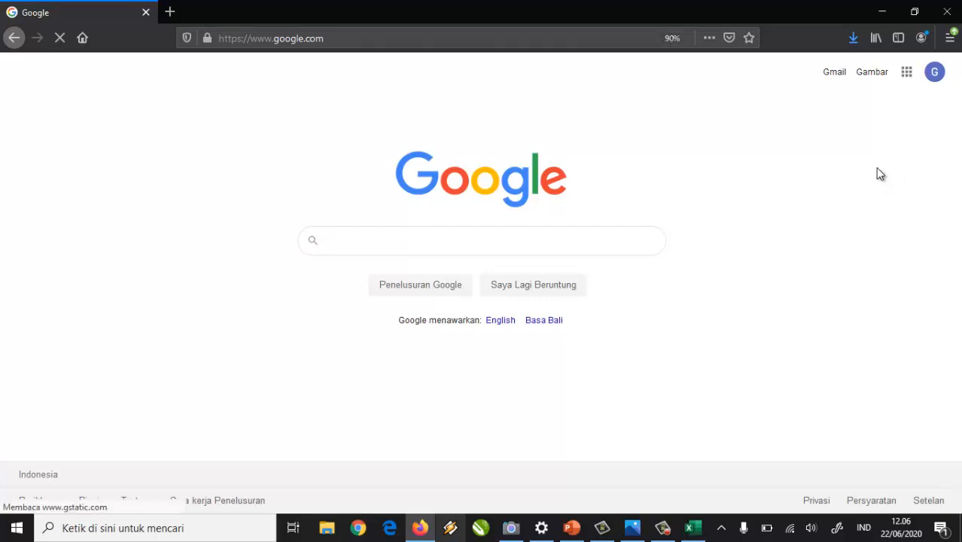
Launch Classroom from the Google apps grid and choose Buat kelas from the + menu.
{"action": "left_click", "coordinate": [907, 76]}
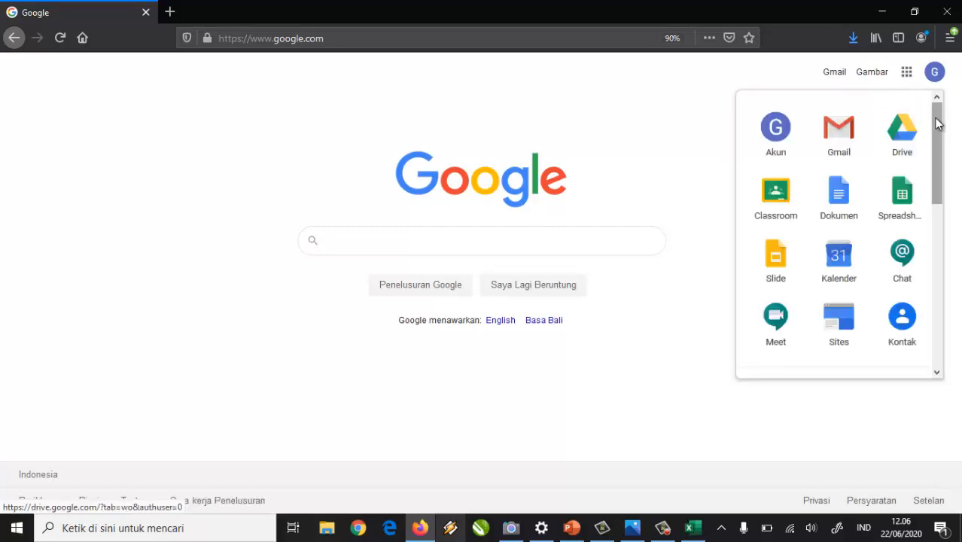
{"action": "left_click", "coordinate": [778, 197]}
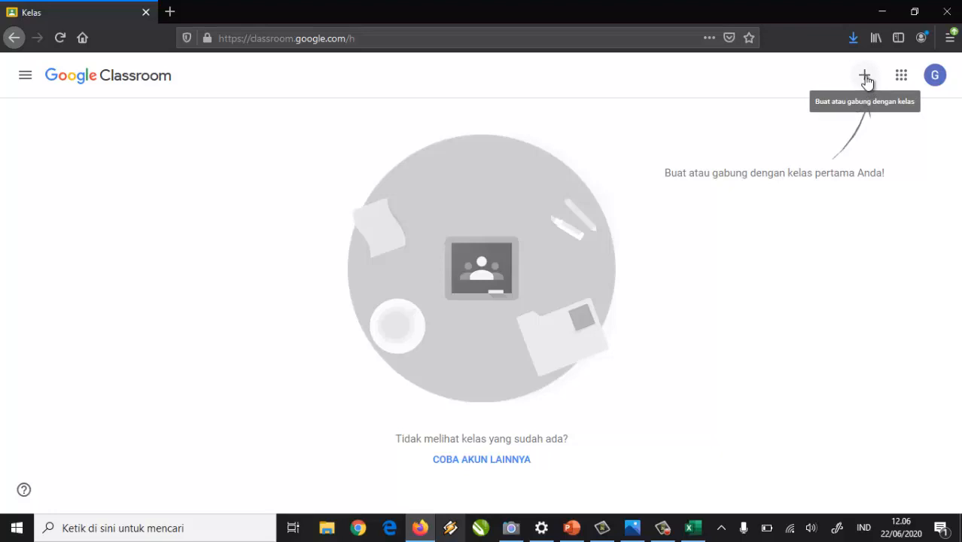
{"action": "left_click", "coordinate": [866, 77]}
{"action": "left_click", "coordinate": [786, 133]}
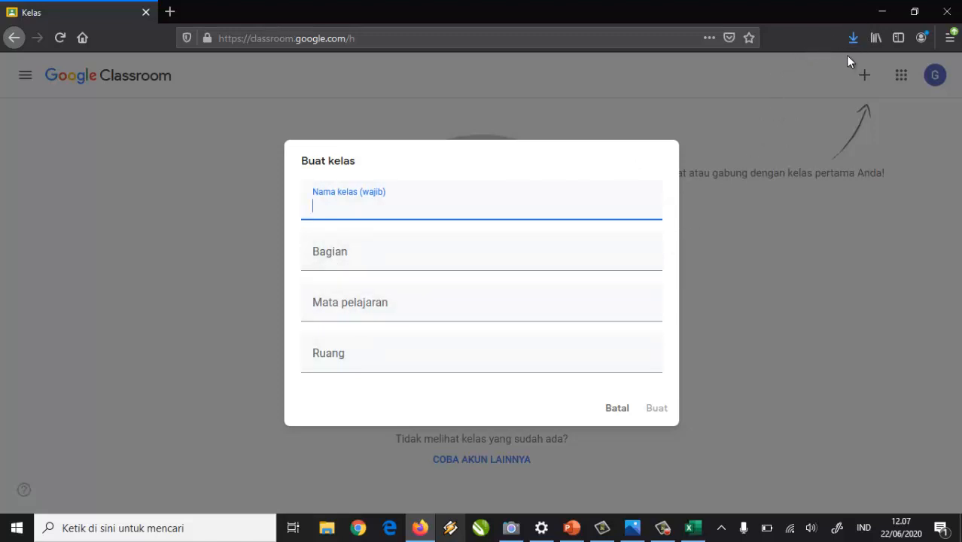
Open the Nama Kelas.txt notes and place them beside the class form.
{"action": "left_click", "coordinate": [881, 12]}
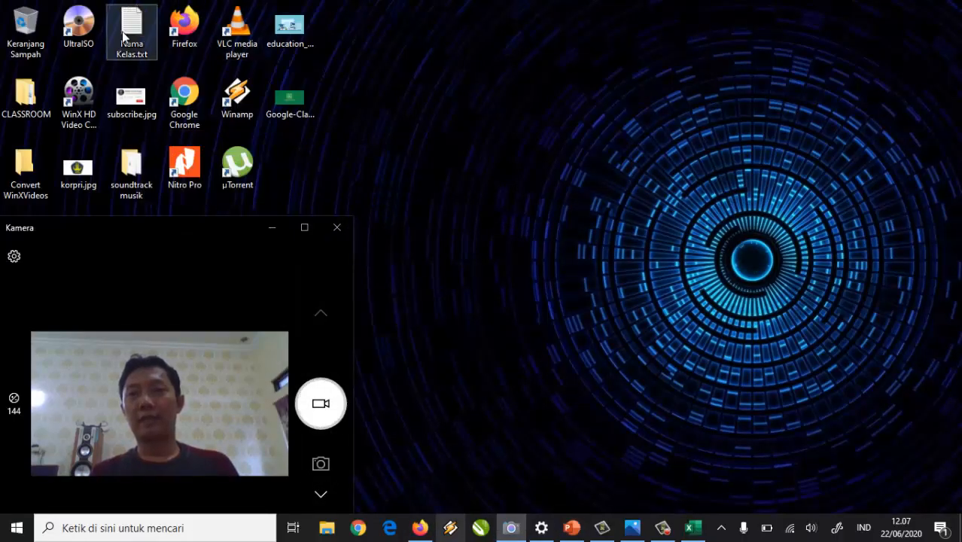
{"action": "double_click", "coordinate": [122, 32]}
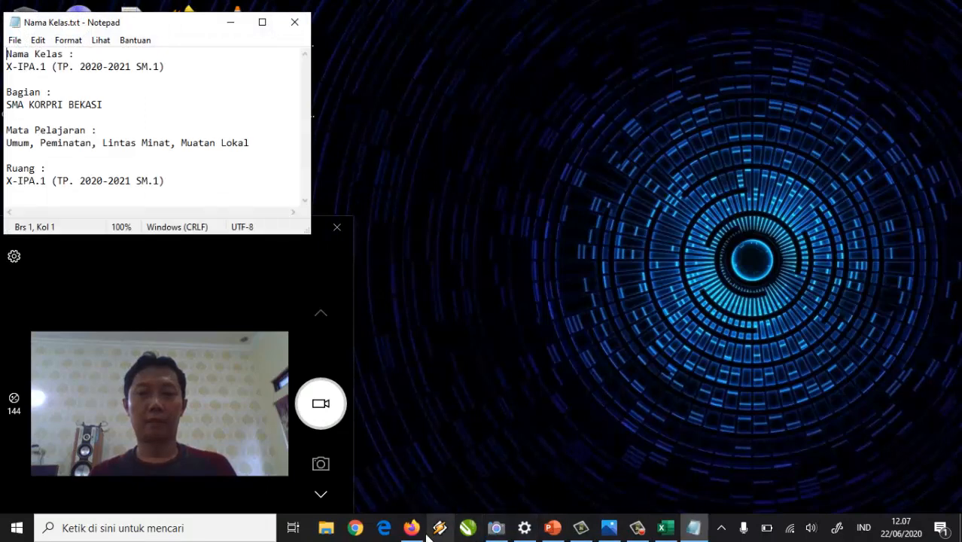
{"action": "left_click", "coordinate": [412, 528]}
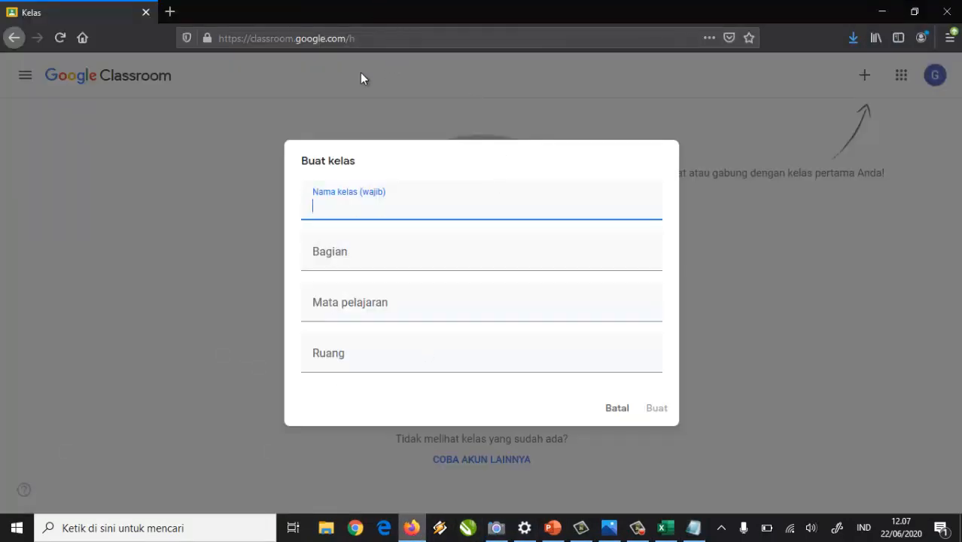
{"action": "left_click", "coordinate": [694, 528]}
{"action": "left_click_drag", "start_coordinate": [159, 26], "coordinate": [734, 166]}
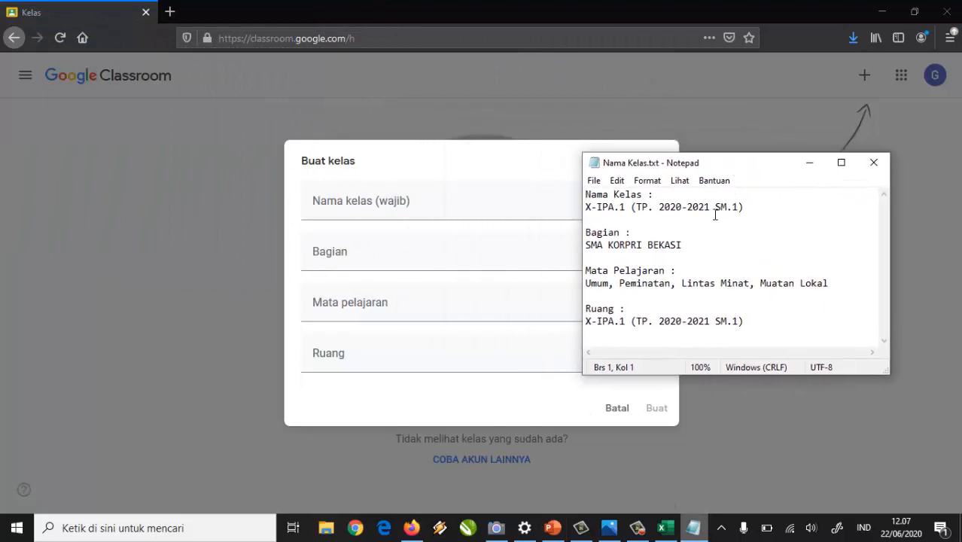
Paste the class name X-IPA.1 (TP. 2020-2021 SM.1) and section SMA KORPRI BEKASI from the notes.
{"action": "left_click_drag", "start_coordinate": [596, 211], "coordinate": [748, 211]}
{"action": "key", "text": "ctrl+c"}
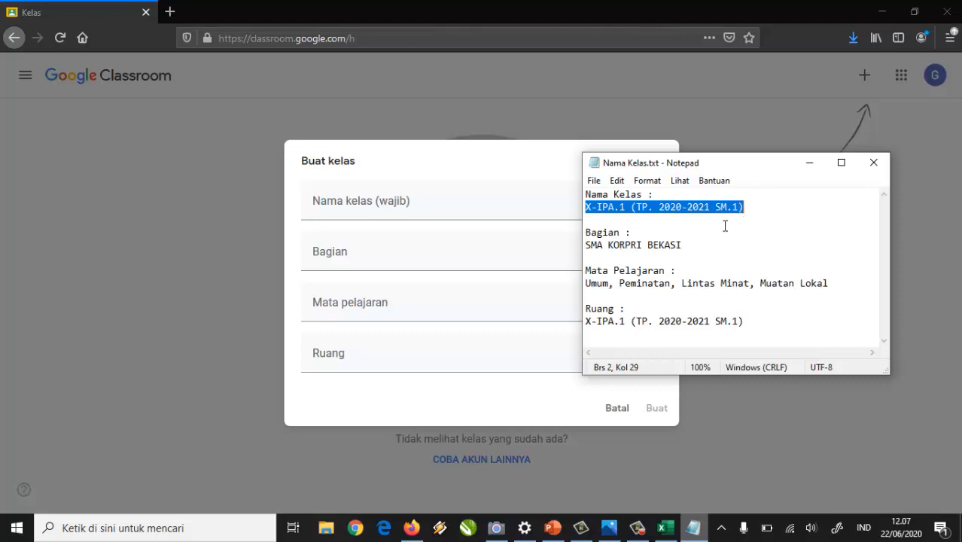
{"action": "left_click", "coordinate": [350, 200]}
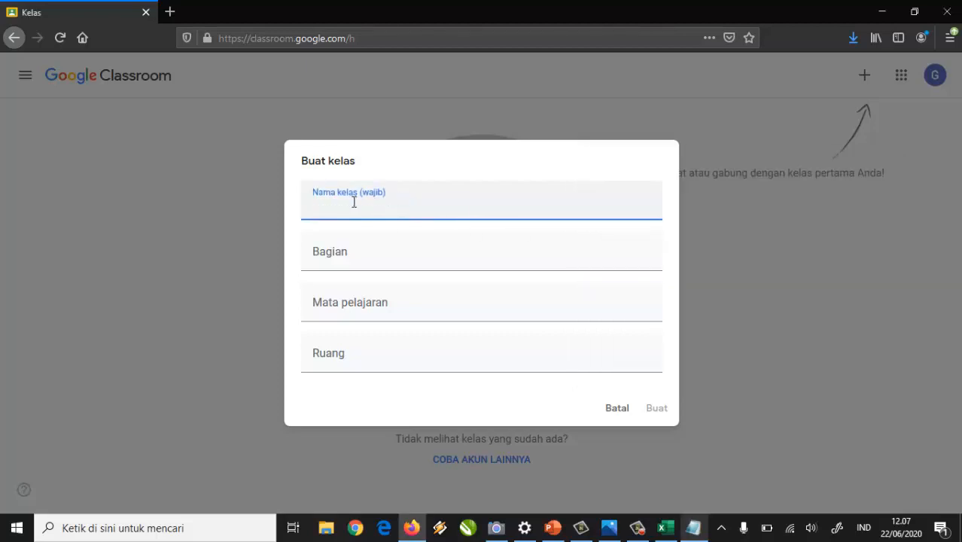
{"action": "key", "text": "ctrl+v"}
{"action": "left_click", "coordinate": [693, 528]}
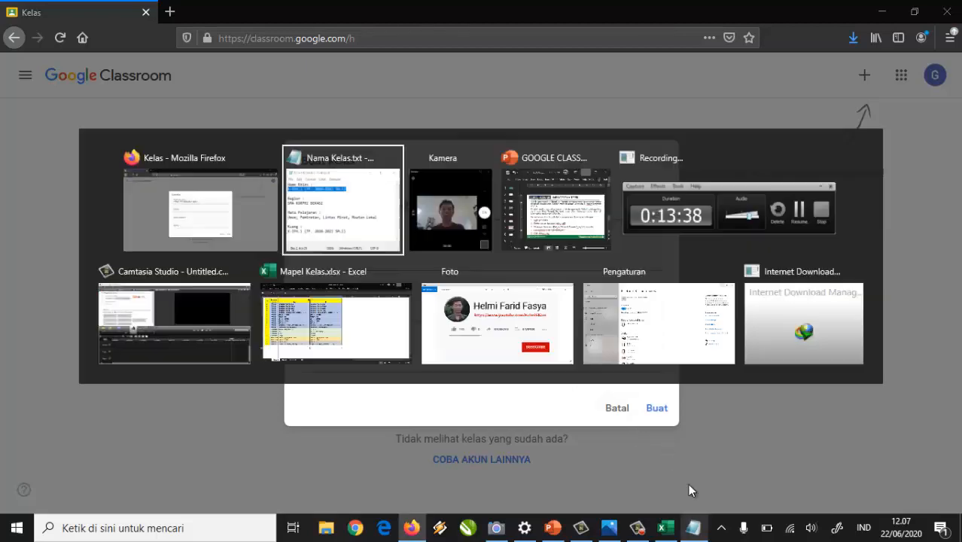
{"action": "left_click_drag", "start_coordinate": [587, 245], "coordinate": [676, 256]}
{"action": "key", "text": "ctrl+c"}
{"action": "left_click", "coordinate": [365, 266]}
{"action": "key", "text": "ctrl+v"}
Paste the subject list and room from the notes, then create the class.
{"action": "key", "text": "alt+Tab"}
{"action": "left_click_drag", "start_coordinate": [586, 286], "coordinate": [829, 286]}
{"action": "key", "text": "ctrl+c"}
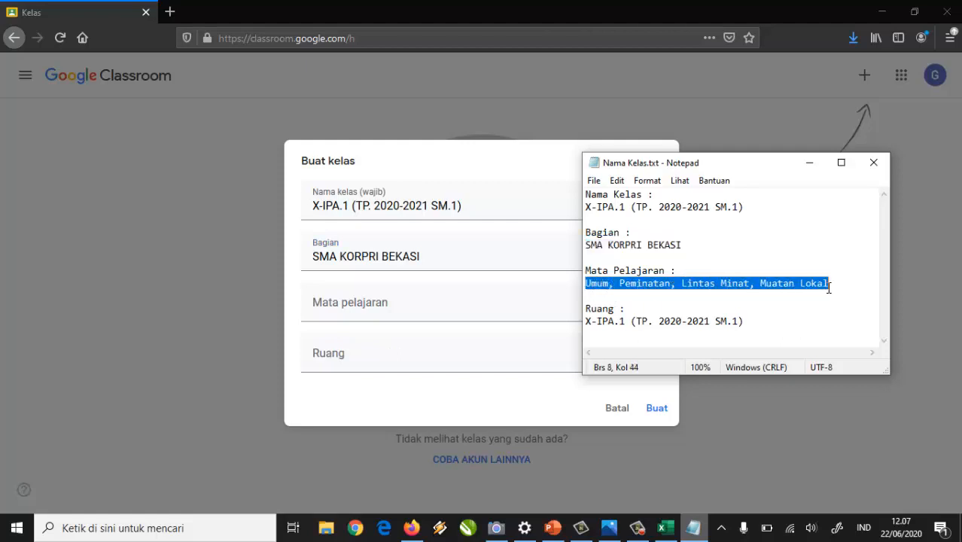
{"action": "left_click", "coordinate": [376, 309]}
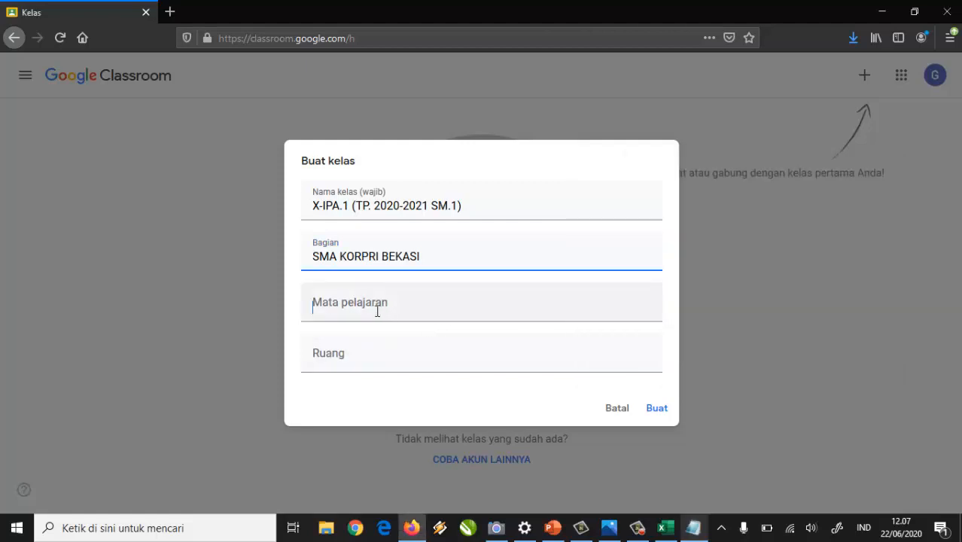
{"action": "key", "text": "ctrl+v"}
{"action": "key", "text": "alt+Tab"}
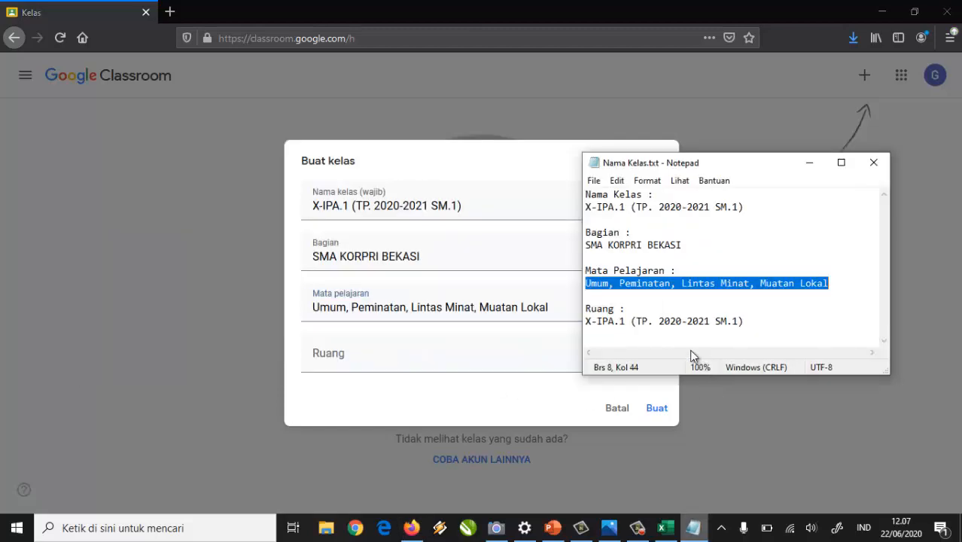
{"action": "left_click_drag", "start_coordinate": [587, 322], "coordinate": [744, 323]}
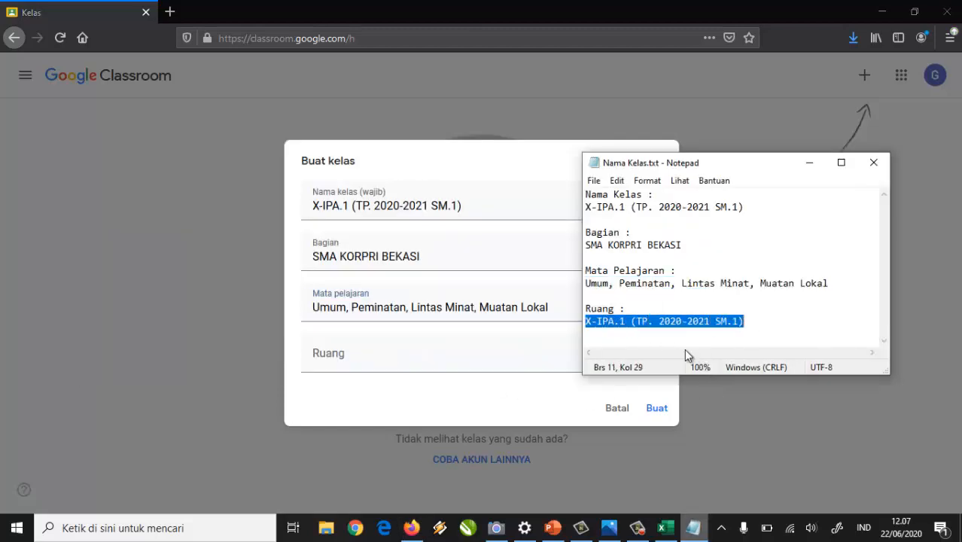
{"action": "left_click", "coordinate": [396, 362]}
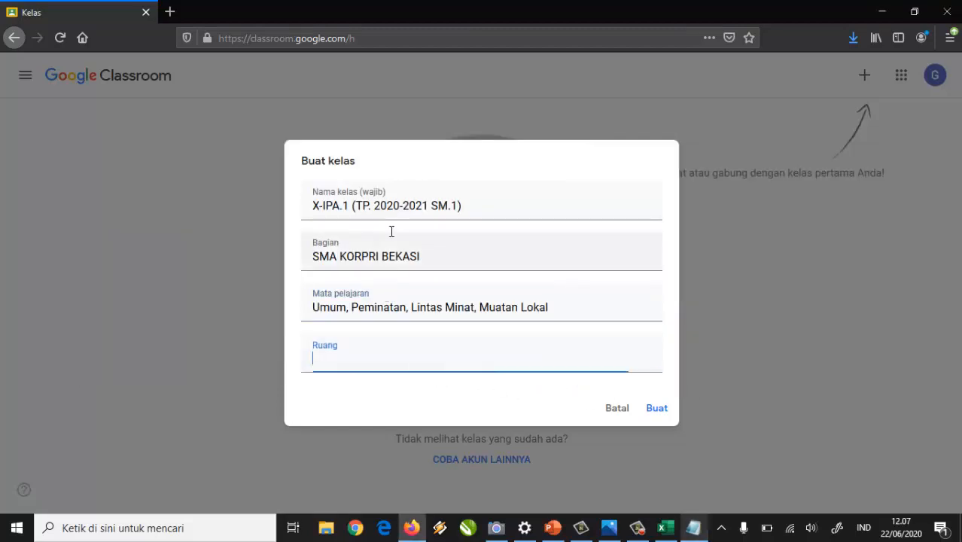
{"action": "type", "text": "X-IPA.1 (TP. 2020-2021 SM.1)"}
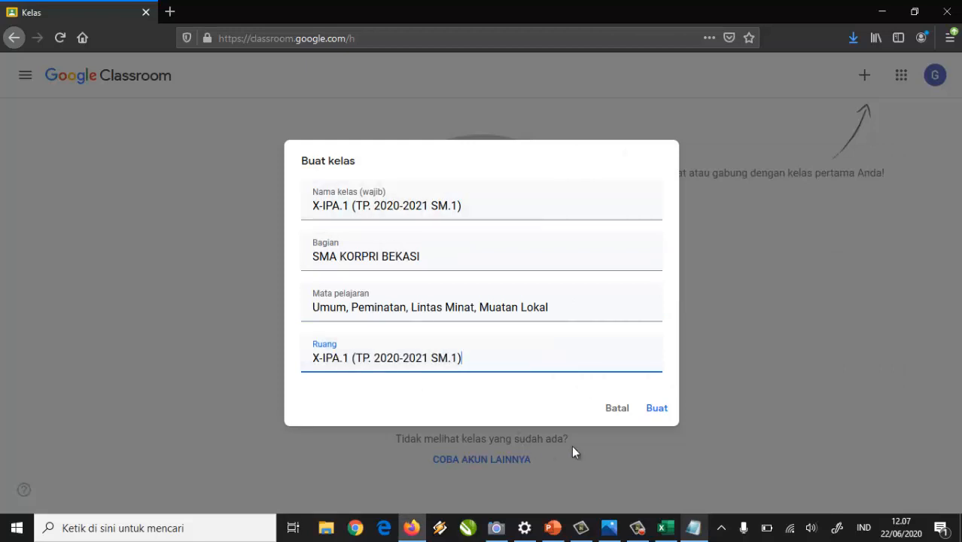
{"action": "left_click", "coordinate": [655, 411]}
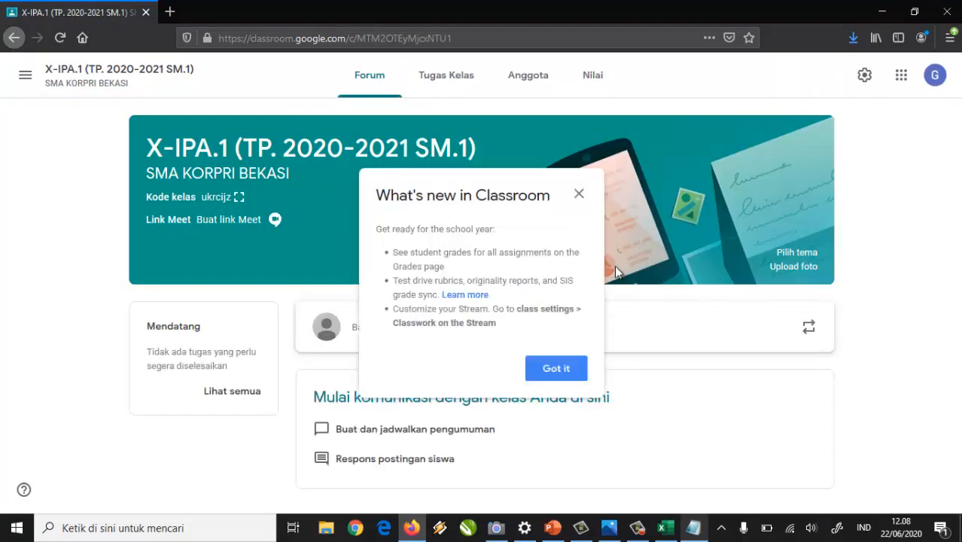
Dismiss the what's-new notice, go to Tugas Kelas and choose Buat > Topik.
{"action": "left_click", "coordinate": [543, 375]}
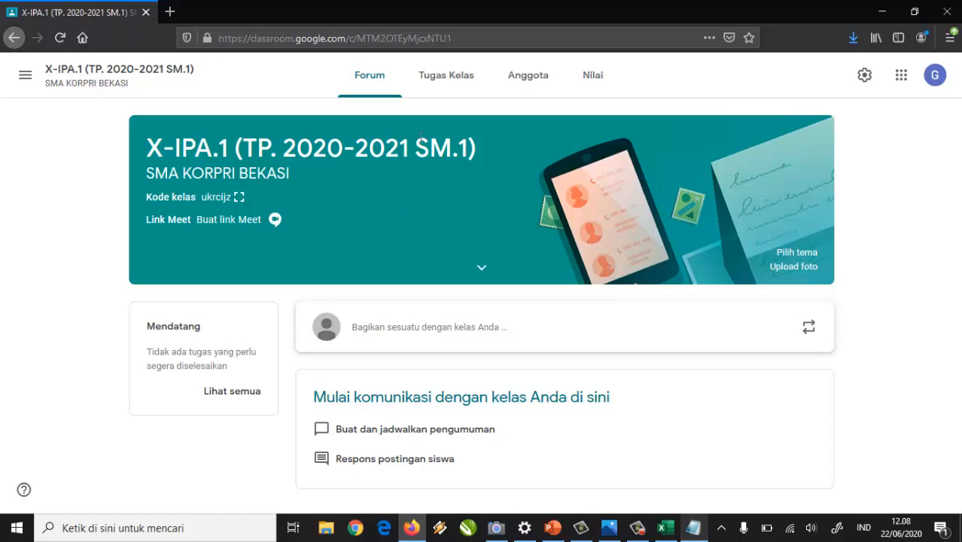
{"action": "left_click", "coordinate": [449, 89]}
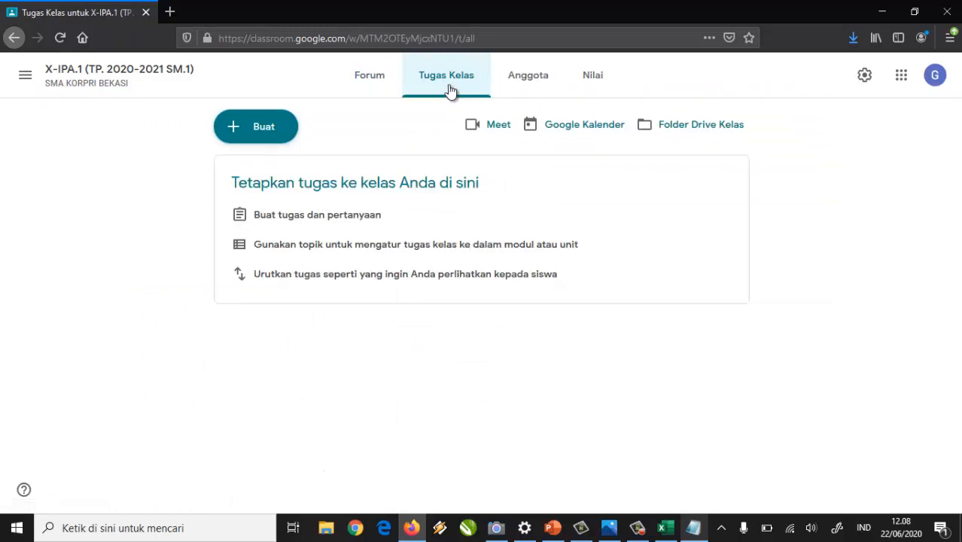
{"action": "left_click", "coordinate": [234, 138]}
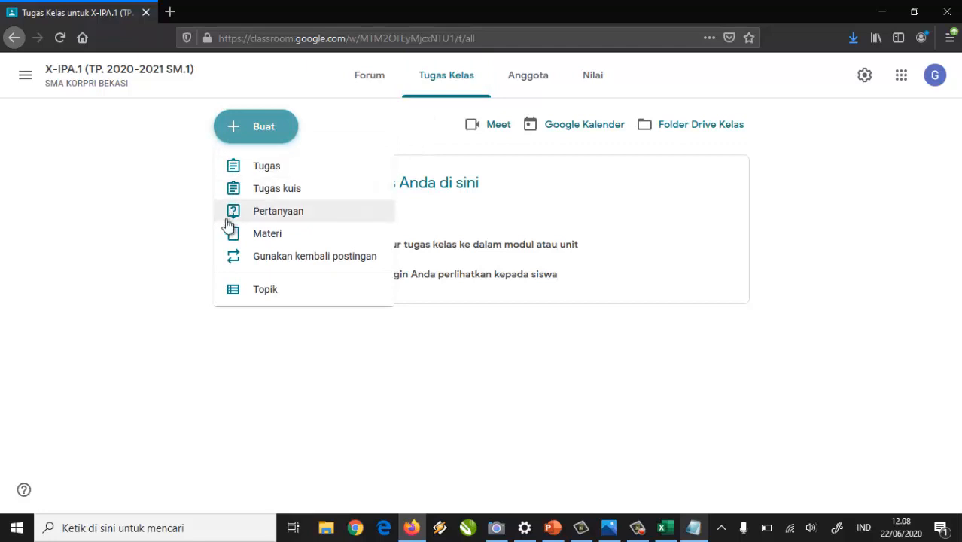
{"action": "left_click", "coordinate": [266, 294]}
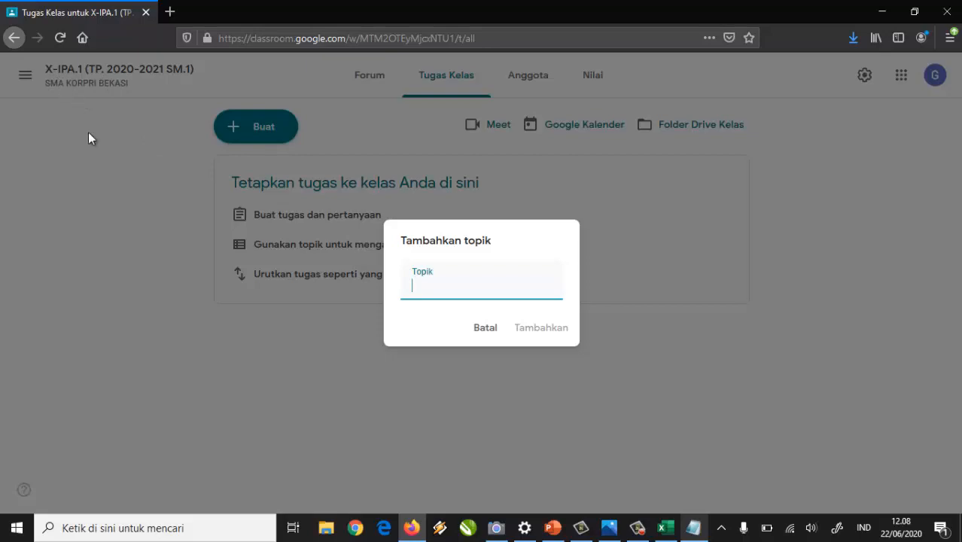
Snap Excel beside Classroom and add the topic Pendidikan Agama Islam from cell D5.
{"action": "left_click", "coordinate": [666, 528]}
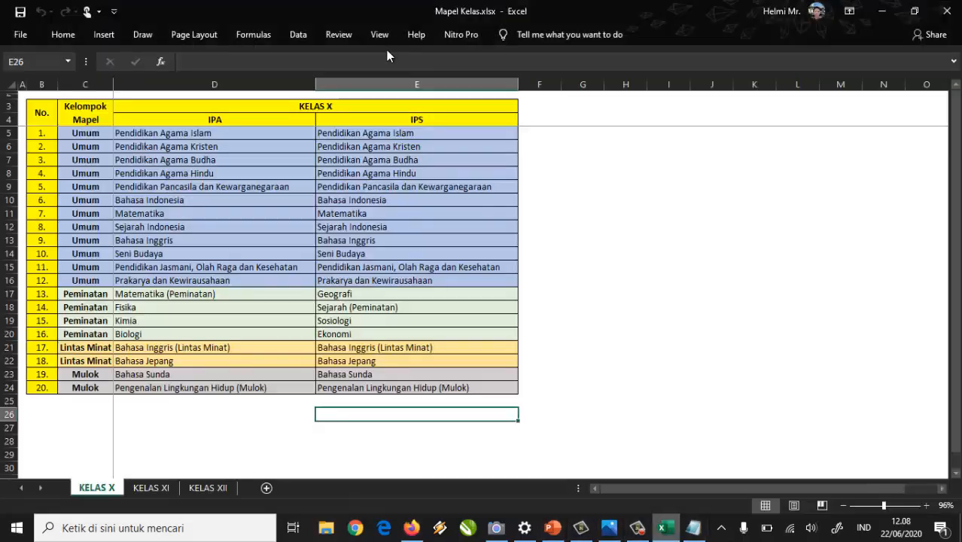
{"action": "left_click_drag", "start_coordinate": [243, 11], "coordinate": [961, 152]}
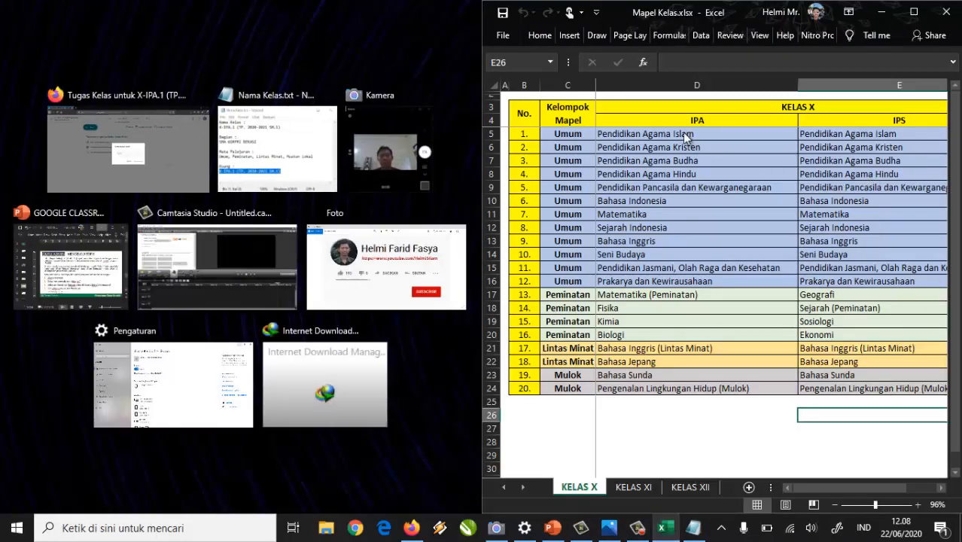
{"action": "left_click", "coordinate": [181, 153]}
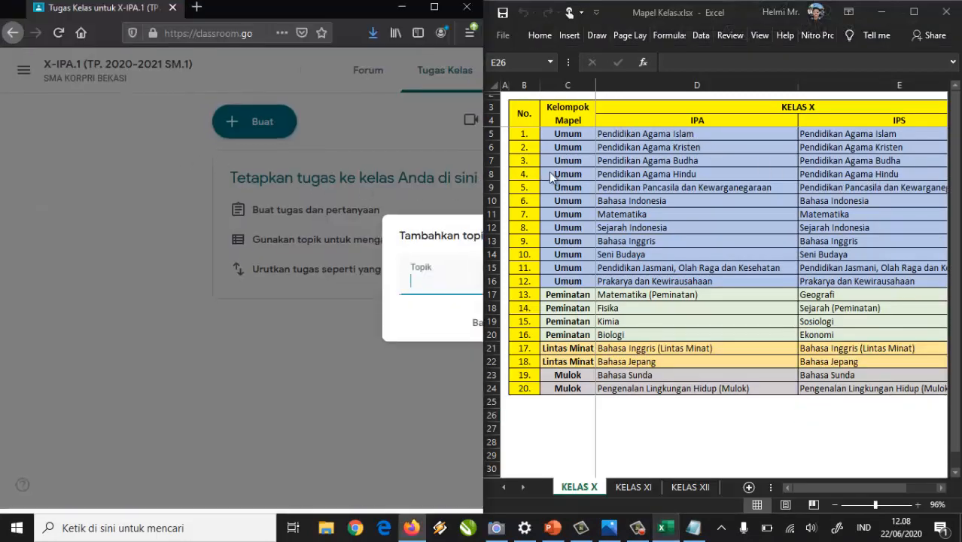
{"action": "left_click", "coordinate": [657, 133]}
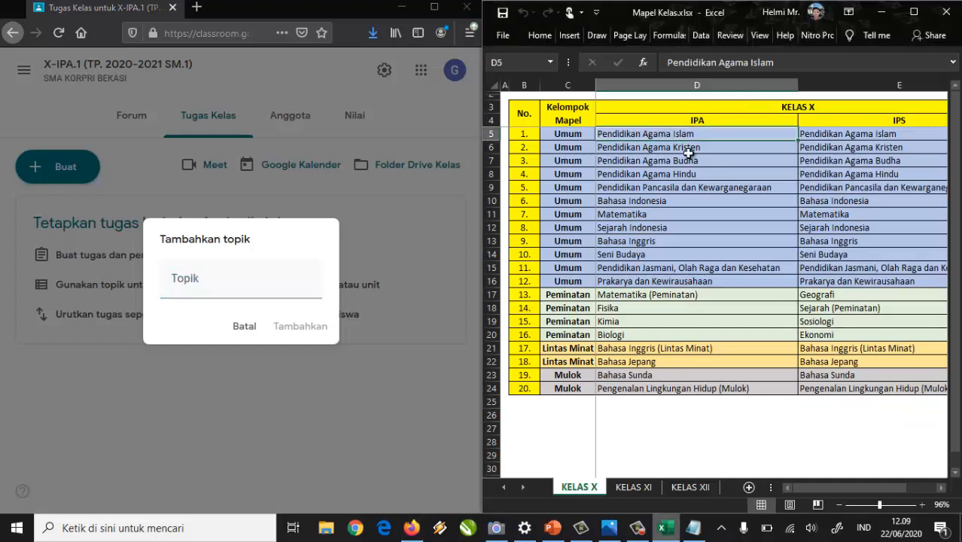
{"action": "key", "text": "ctrl+c"}
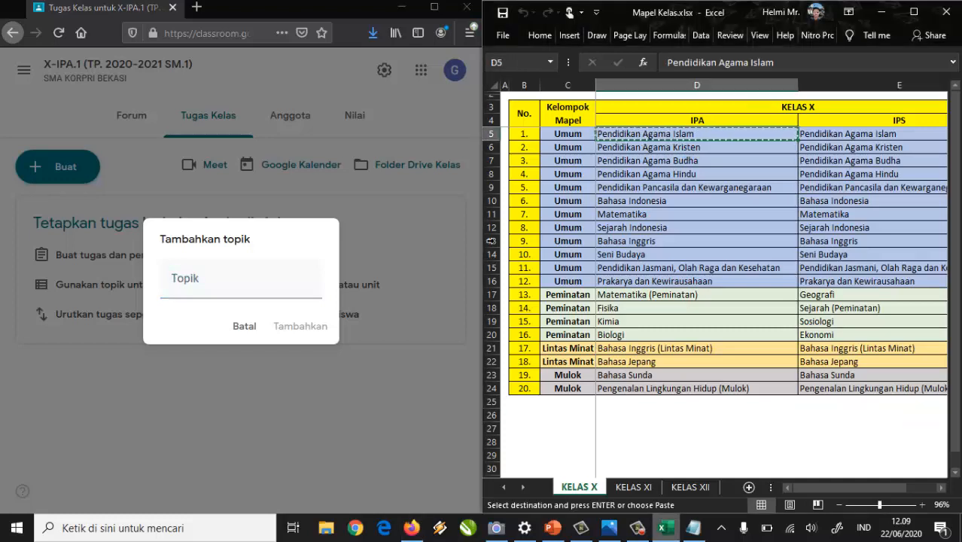
{"action": "left_click", "coordinate": [194, 289]}
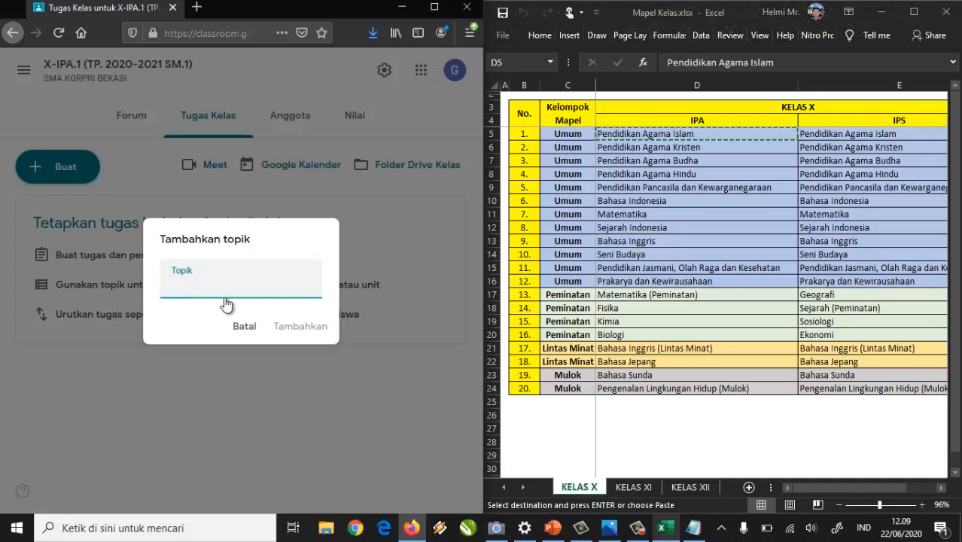
{"action": "key", "text": "ctrl+v"}
{"action": "left_click", "coordinate": [290, 327]}
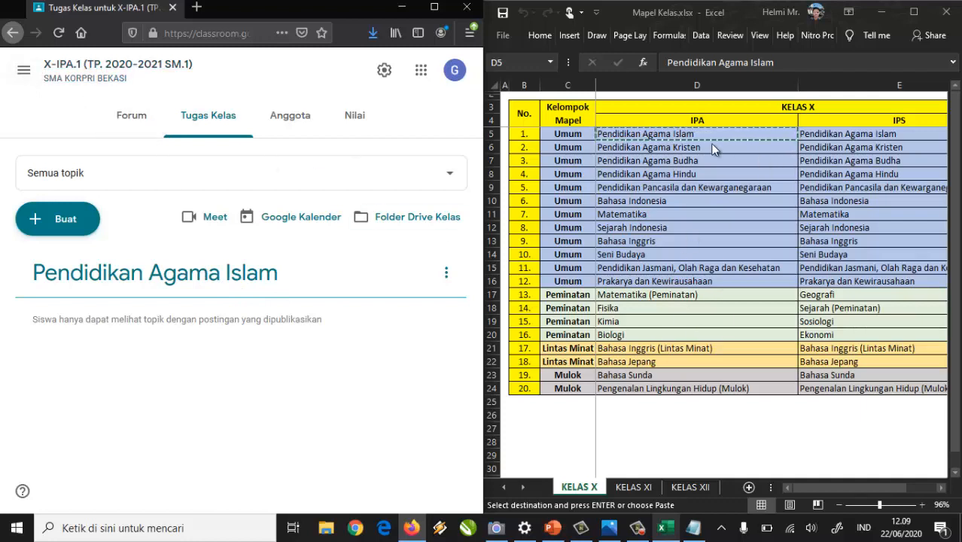
Add the topic Pendidikan Agama Kristen from cell D6.
{"action": "left_click", "coordinate": [695, 148]}
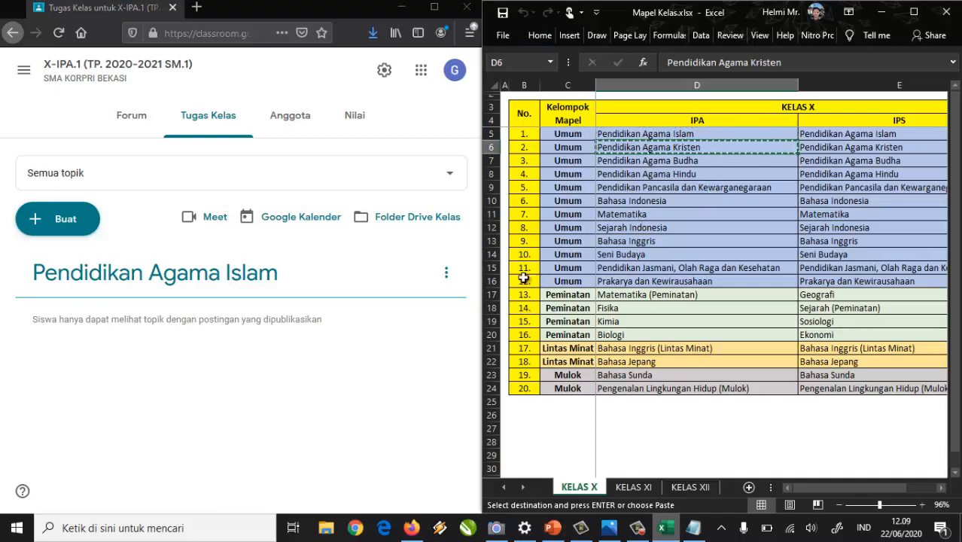
{"action": "left_click", "coordinate": [30, 218]}
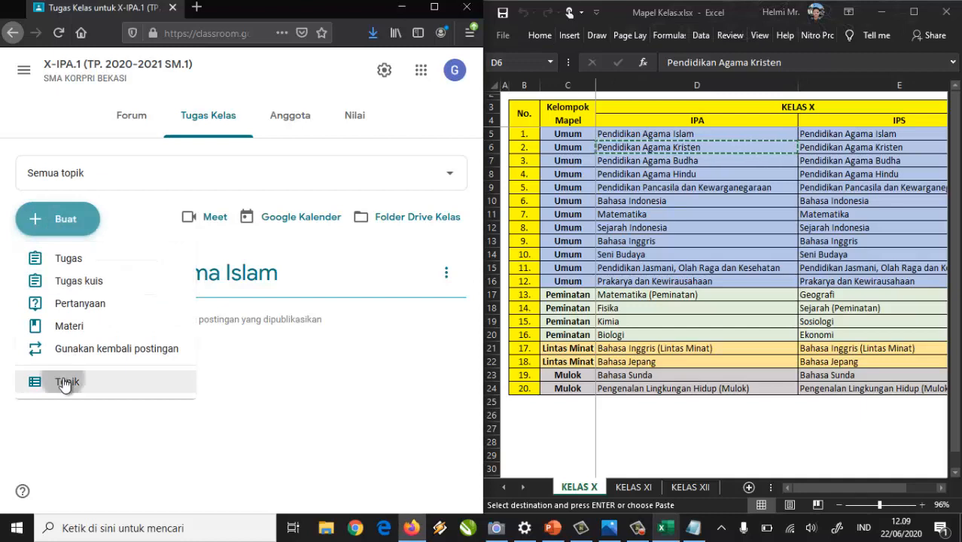
{"action": "left_click", "coordinate": [65, 382]}
{"action": "key", "text": "ctrl+v"}
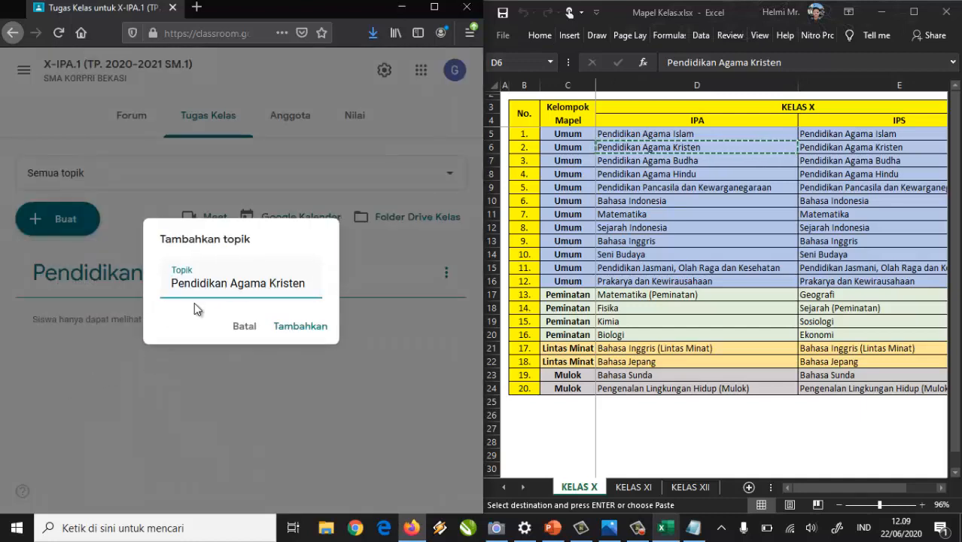
{"action": "left_click", "coordinate": [293, 328]}
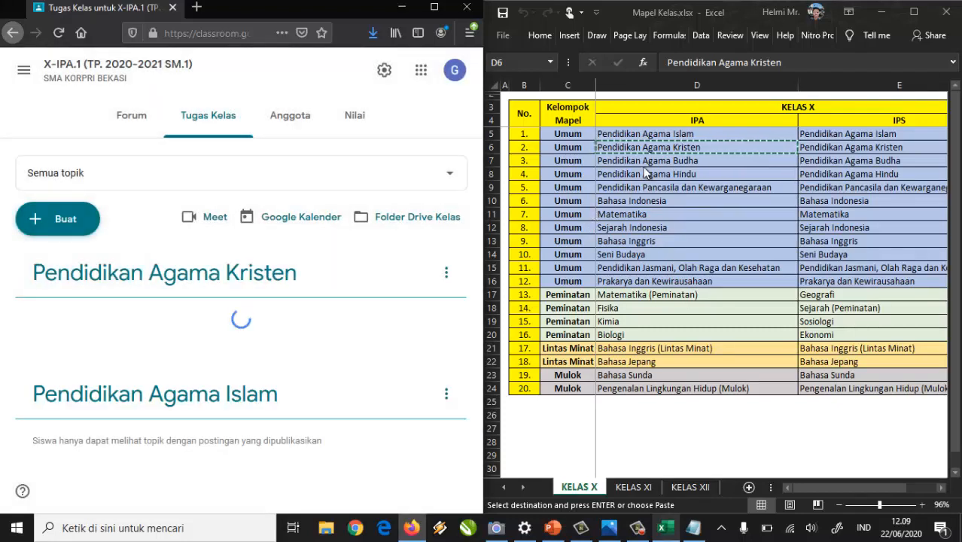
Add the topic Pendidikan Agama Budha from cell D7.
{"action": "left_click", "coordinate": [650, 160]}
{"action": "left_click", "coordinate": [659, 163]}
{"action": "key", "text": "ctrl+c"}
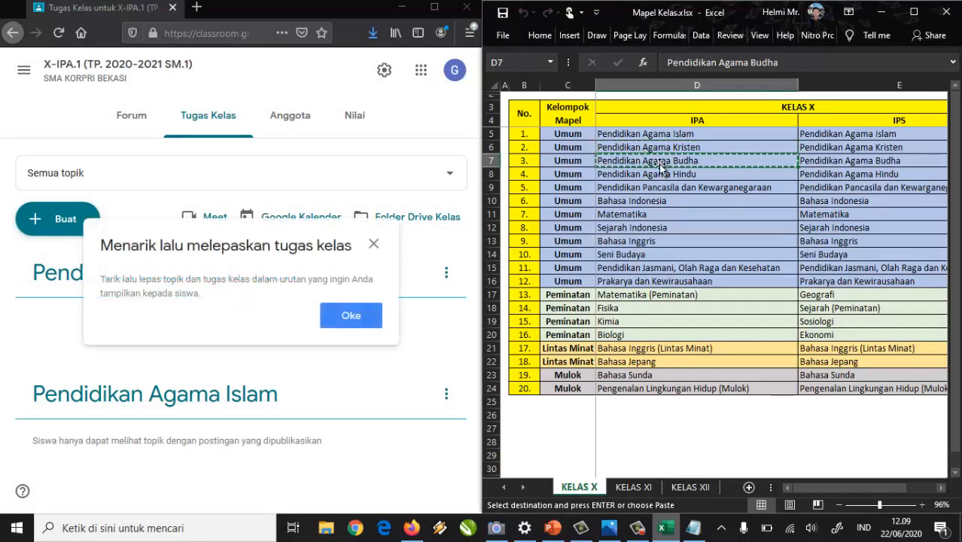
{"action": "left_click", "coordinate": [350, 317]}
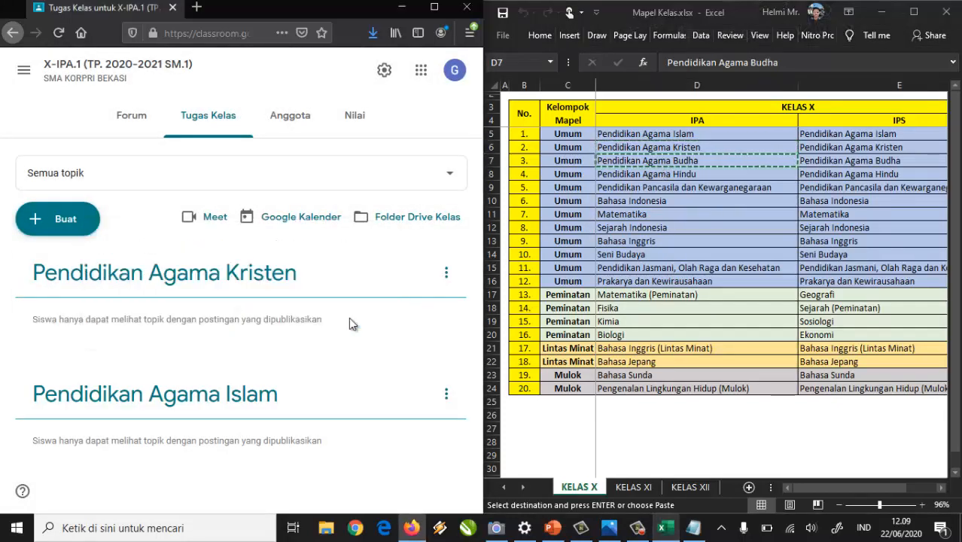
{"action": "left_click", "coordinate": [66, 219]}
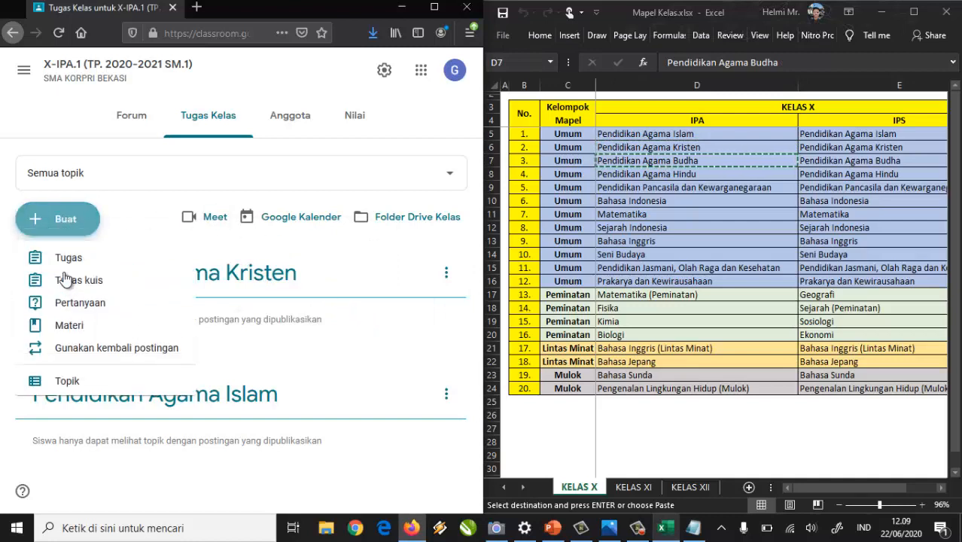
{"action": "left_click", "coordinate": [134, 377]}
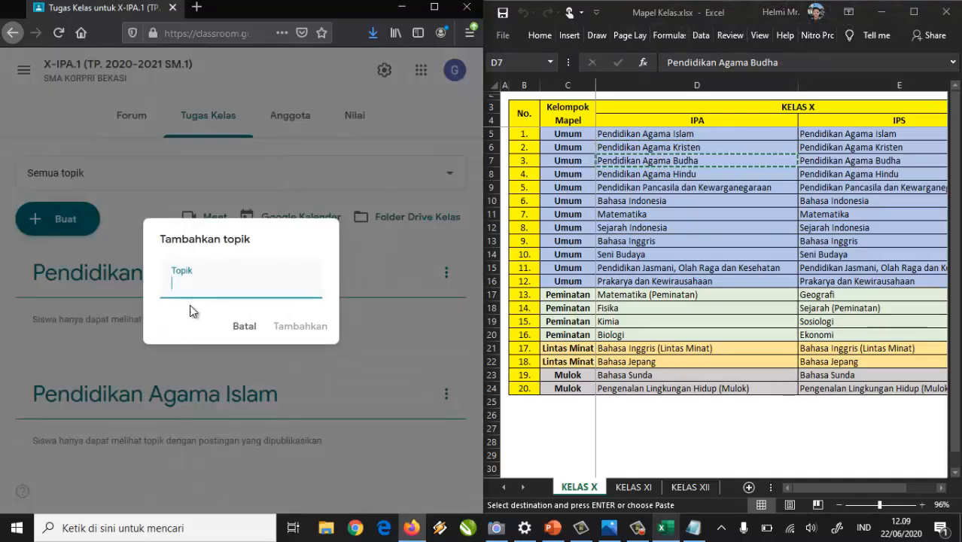
{"action": "key", "text": "ctrl+v"}
{"action": "left_click", "coordinate": [300, 326]}
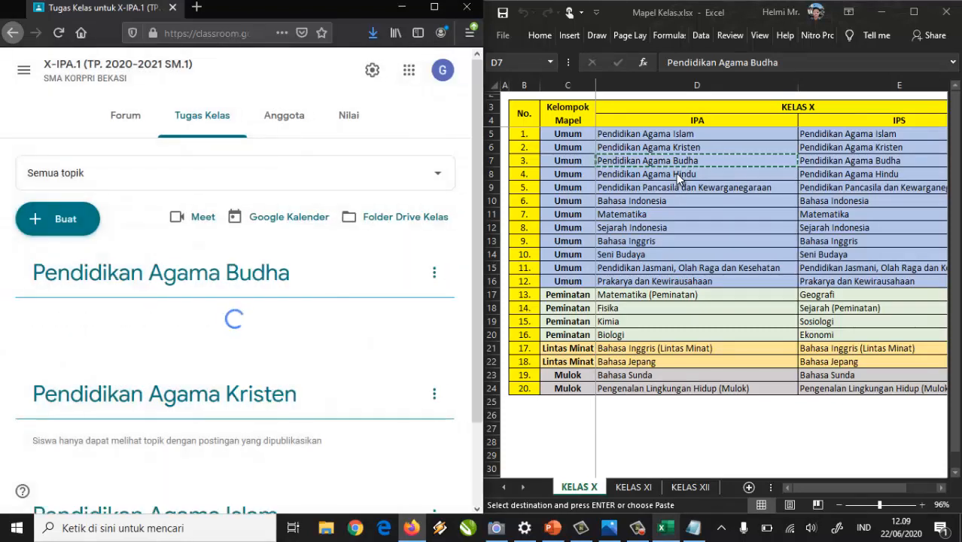
Add the topic Pendidikan Agama Hindu from cell D8.
{"action": "left_click", "coordinate": [676, 173]}
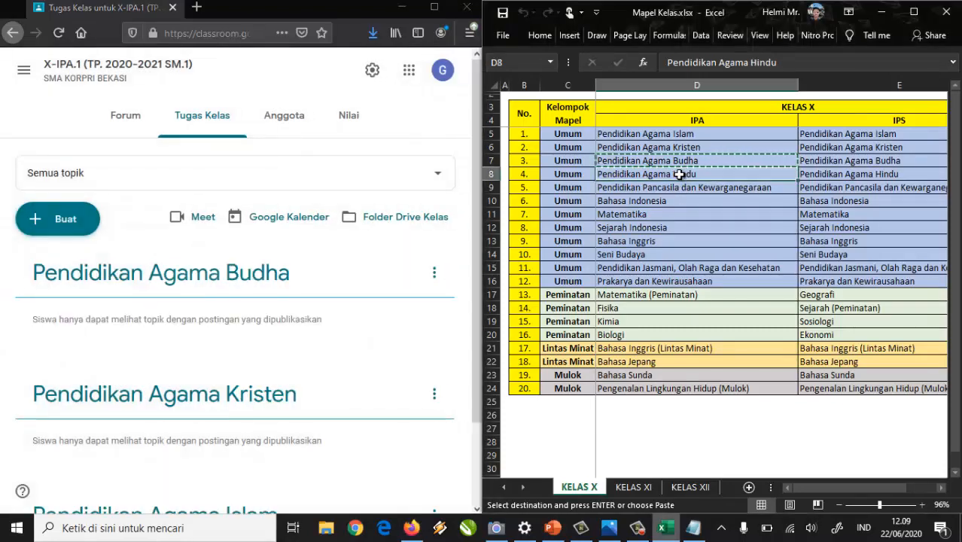
{"action": "key", "text": "ctrl+c"}
{"action": "left_click", "coordinate": [60, 219]}
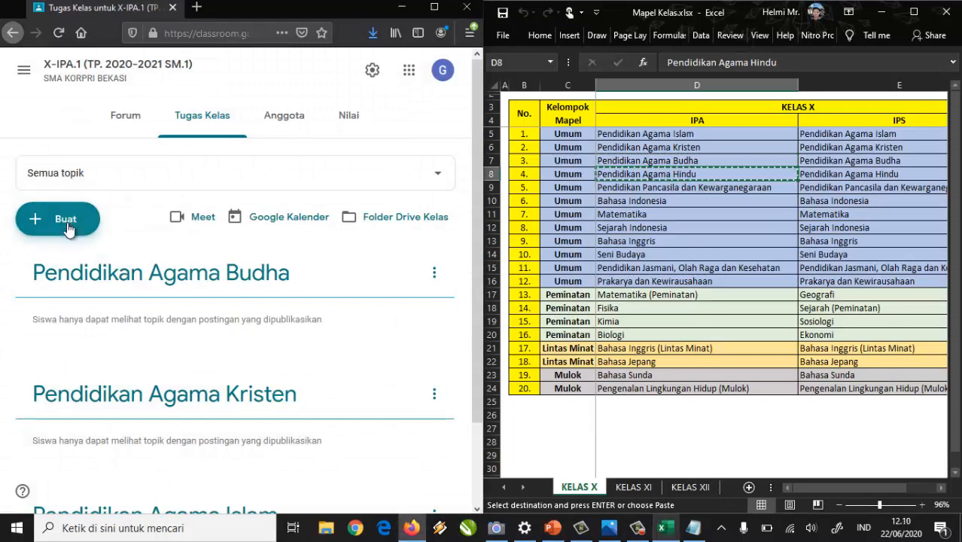
{"action": "left_click", "coordinate": [122, 382]}
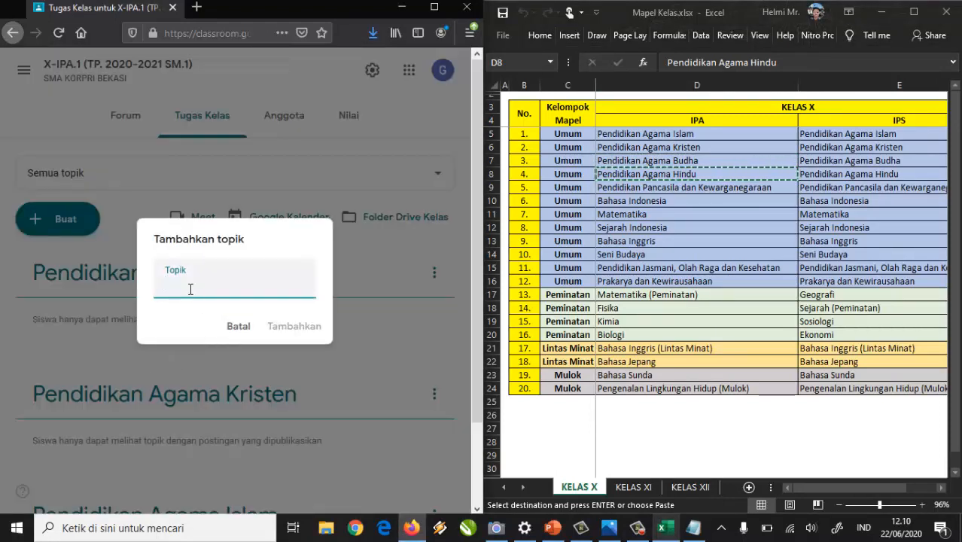
{"action": "key", "text": "ctrl+v"}
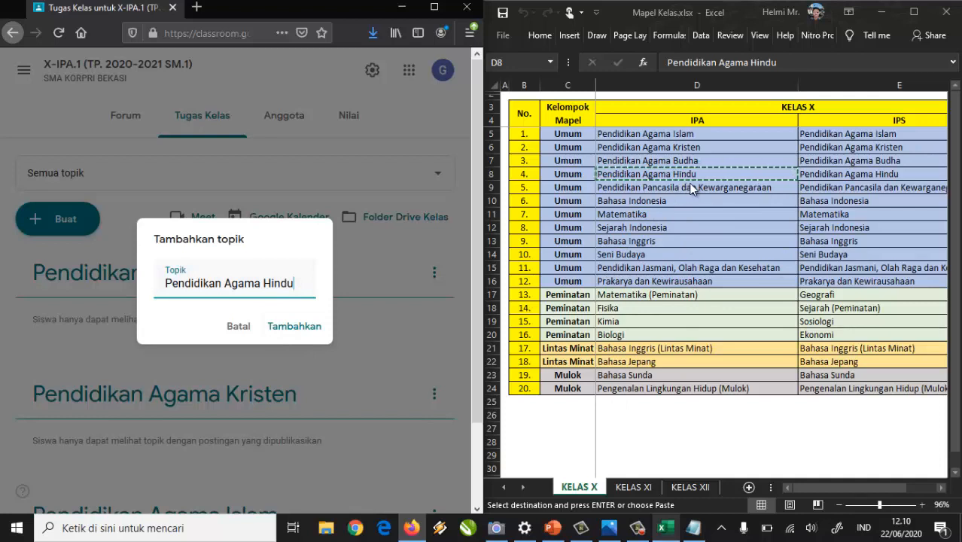
{"action": "left_click", "coordinate": [309, 331]}
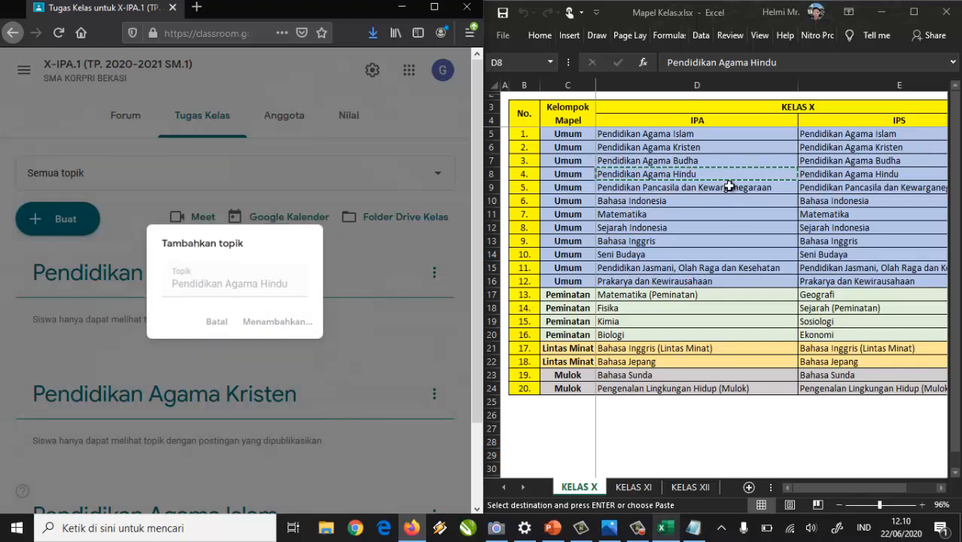
Add the topic Pendidikan Pancasila dan Kewarganegaraan from cell D9.
{"action": "left_click", "coordinate": [732, 188]}
{"action": "left_click", "coordinate": [731, 187]}
{"action": "key", "text": "ctrl+c"}
{"action": "scroll", "coordinate": [254, 275], "scroll_direction": "down", "scroll_amount": 3}
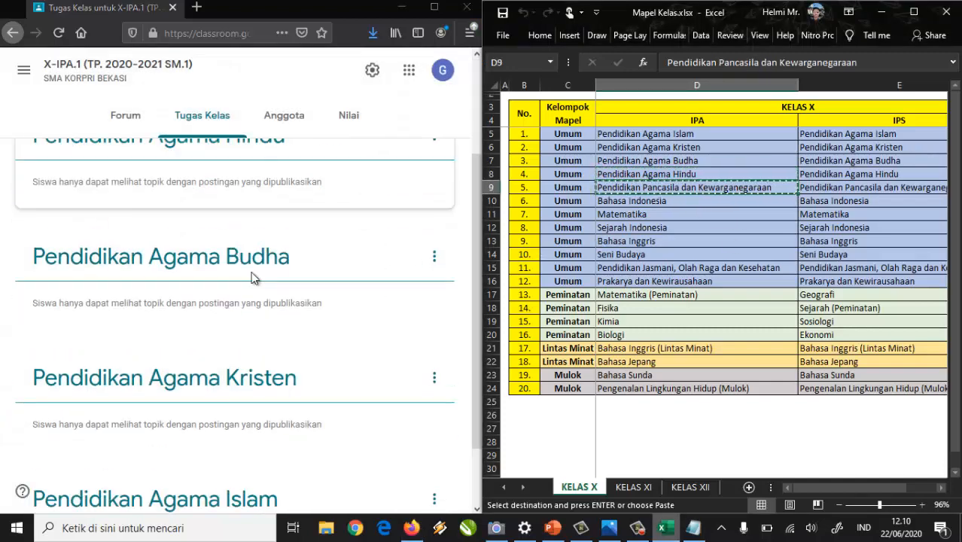
{"action": "scroll", "coordinate": [283, 292], "scroll_direction": "up", "scroll_amount": 5}
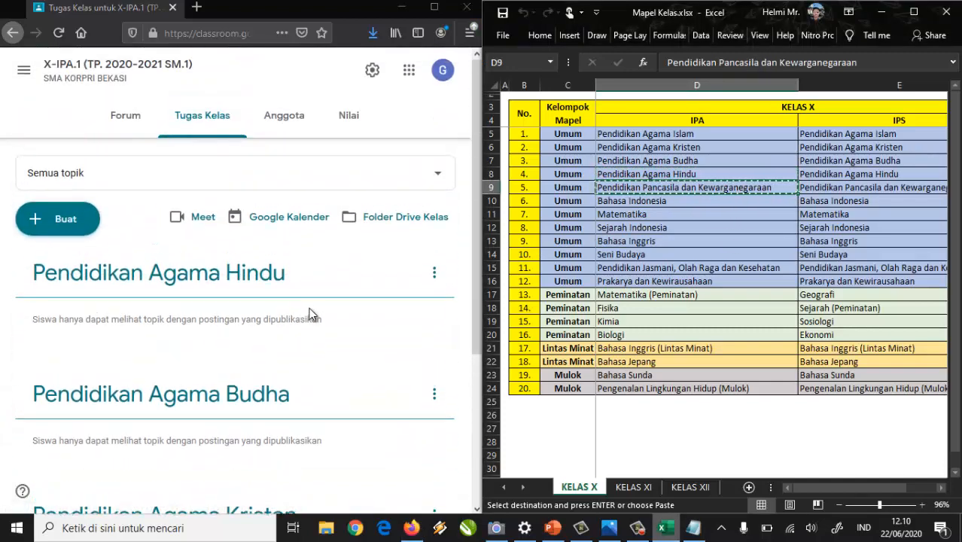
{"action": "left_click", "coordinate": [57, 218]}
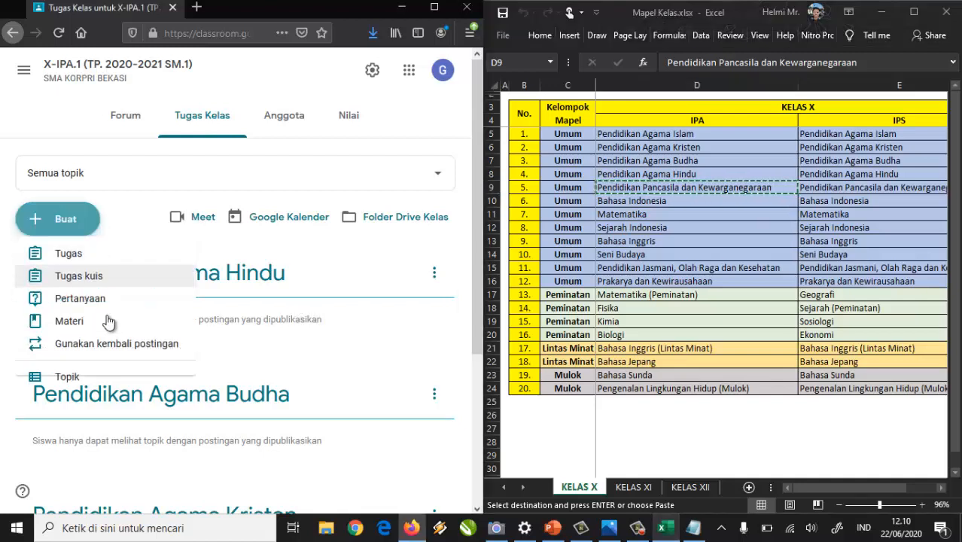
{"action": "left_click", "coordinate": [91, 384]}
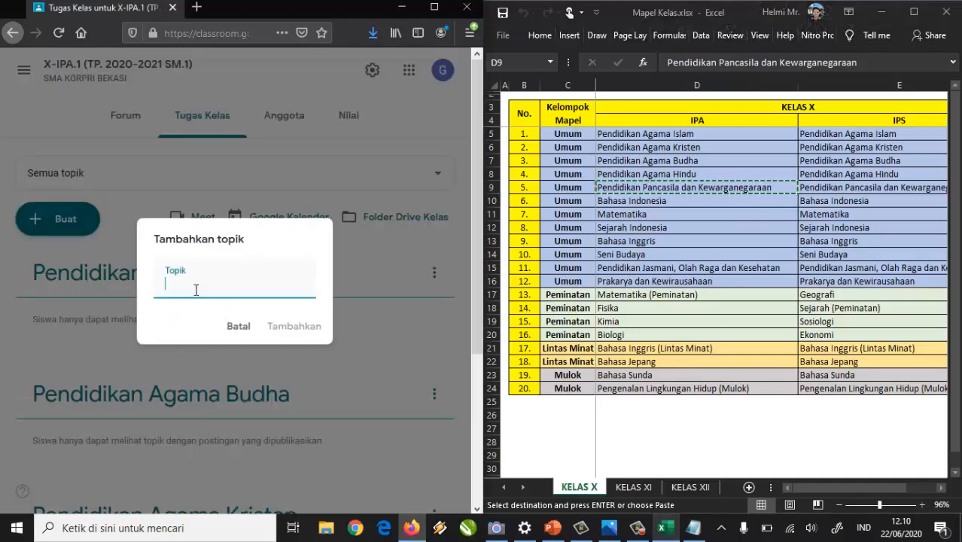
{"action": "key", "text": "ctrl+v"}
{"action": "left_click", "coordinate": [269, 332]}
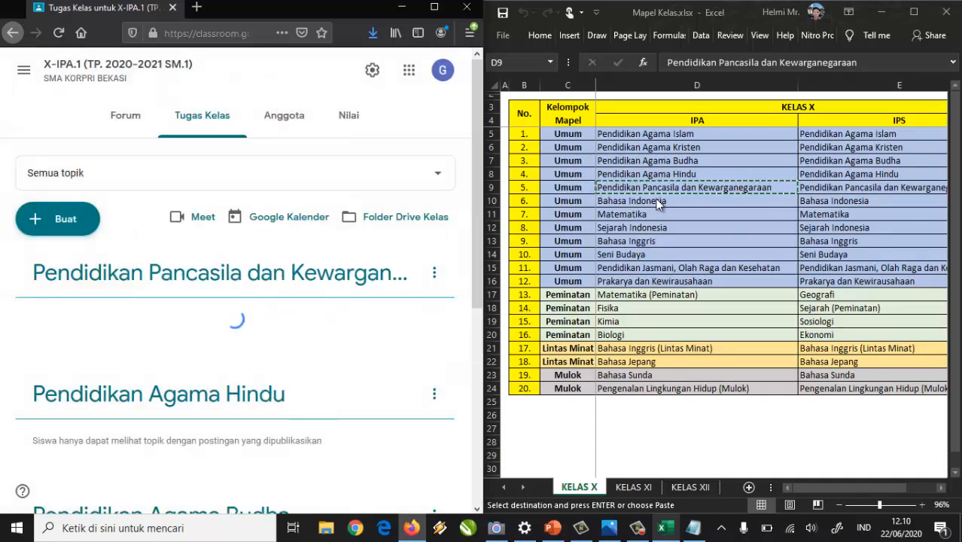
Add the topic Bahasa Indonesia from cell D10.
{"action": "left_click", "coordinate": [656, 200]}
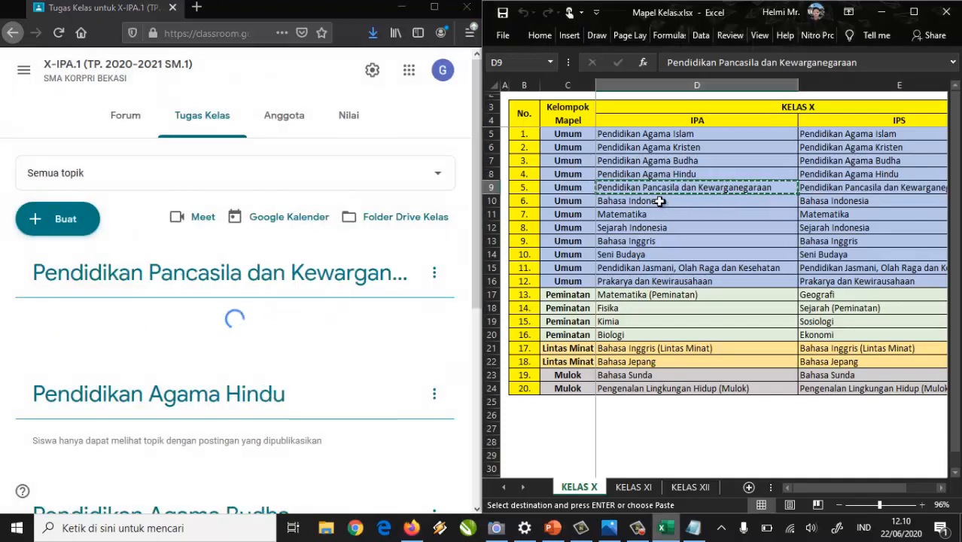
{"action": "key", "text": "ctrl+c"}
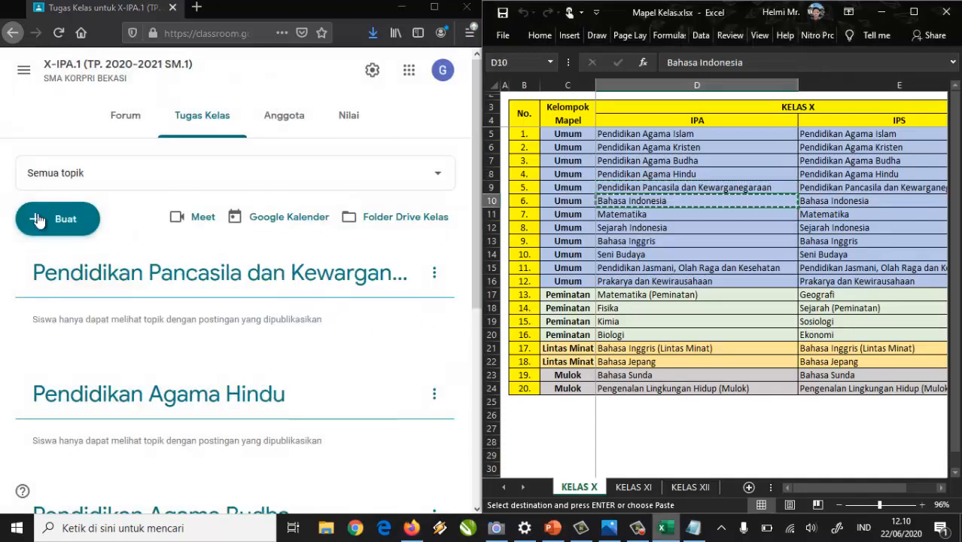
{"action": "left_click", "coordinate": [44, 252]}
{"action": "left_click", "coordinate": [53, 220]}
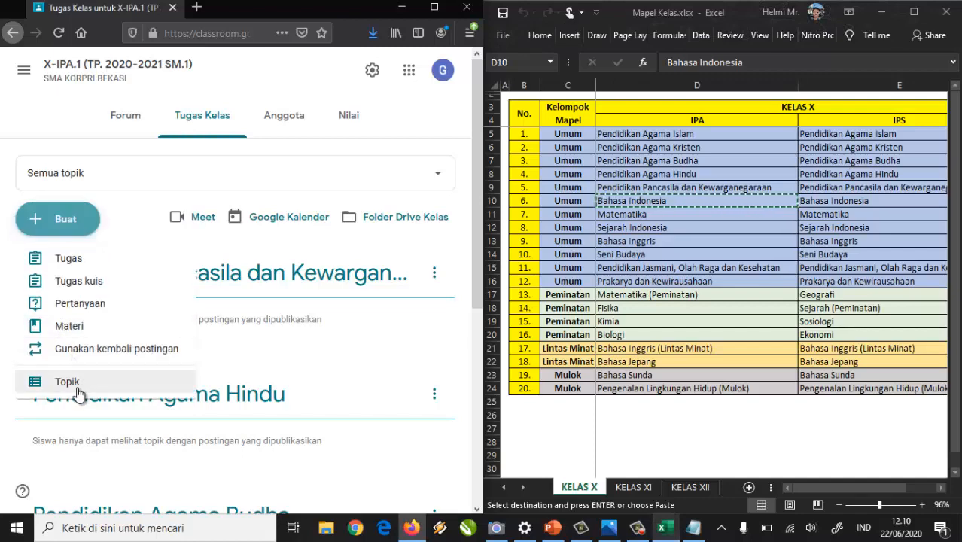
{"action": "left_click", "coordinate": [102, 392]}
{"action": "key", "text": "ctrl+v"}
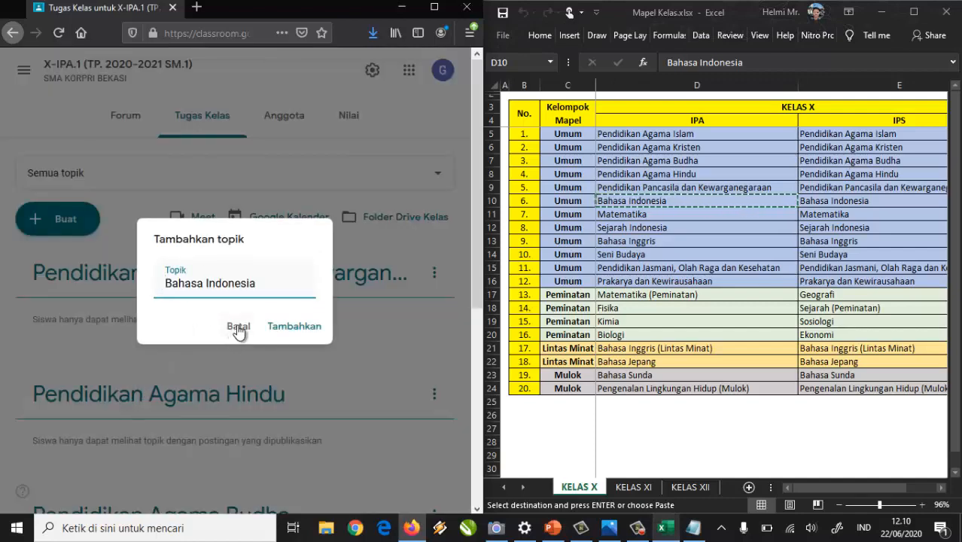
{"action": "left_click", "coordinate": [293, 326]}
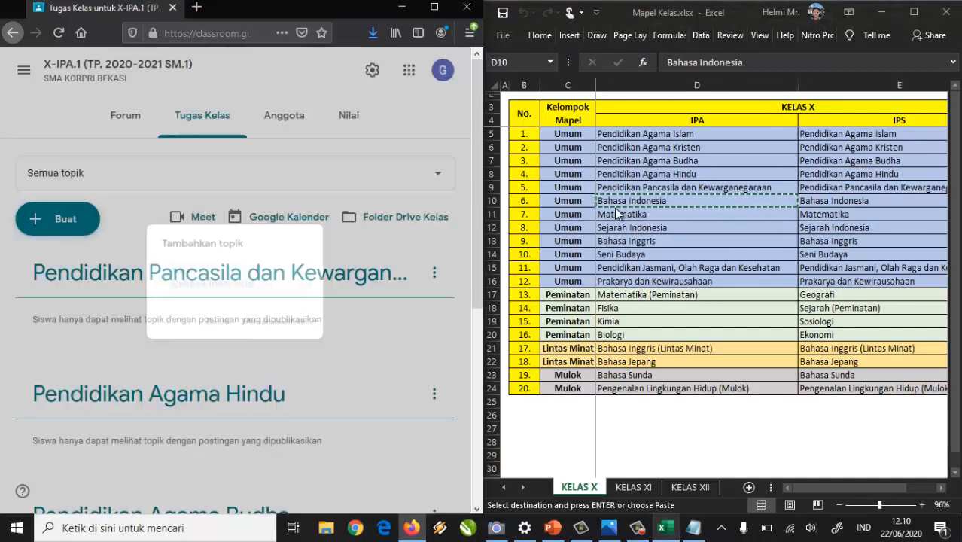
Add the topic Matematika from cell D11.
{"action": "left_click", "coordinate": [625, 211]}
{"action": "left_click", "coordinate": [627, 214]}
{"action": "key", "text": "ctrl+c"}
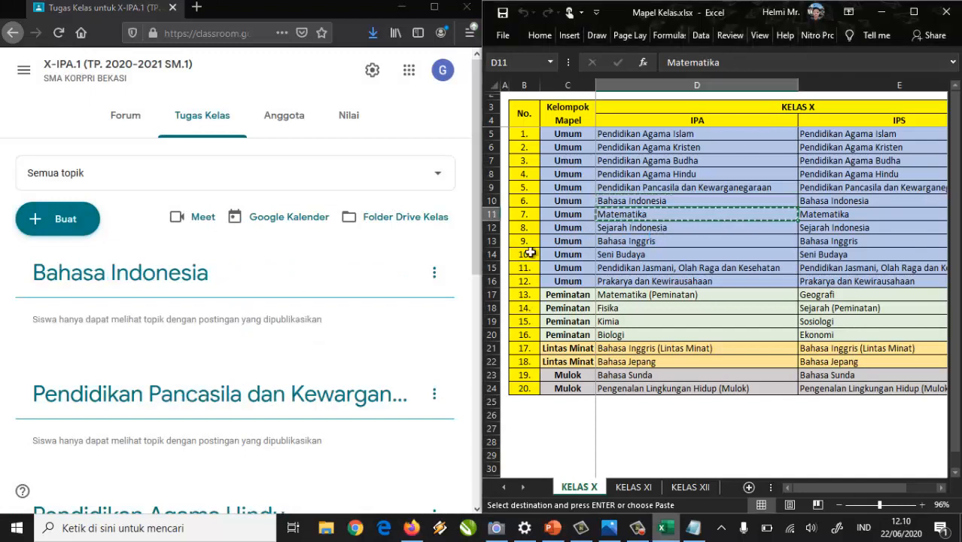
{"action": "left_click", "coordinate": [65, 220]}
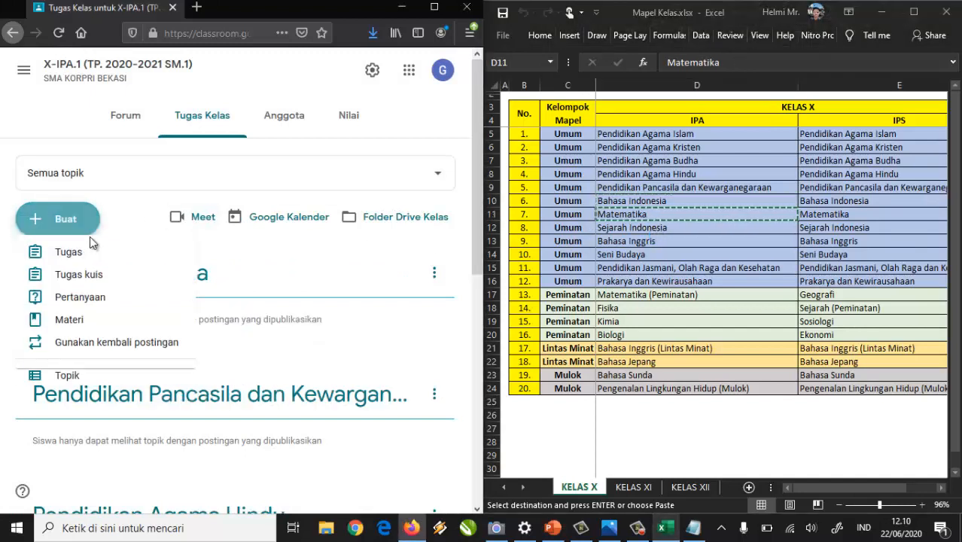
{"action": "left_click", "coordinate": [95, 381]}
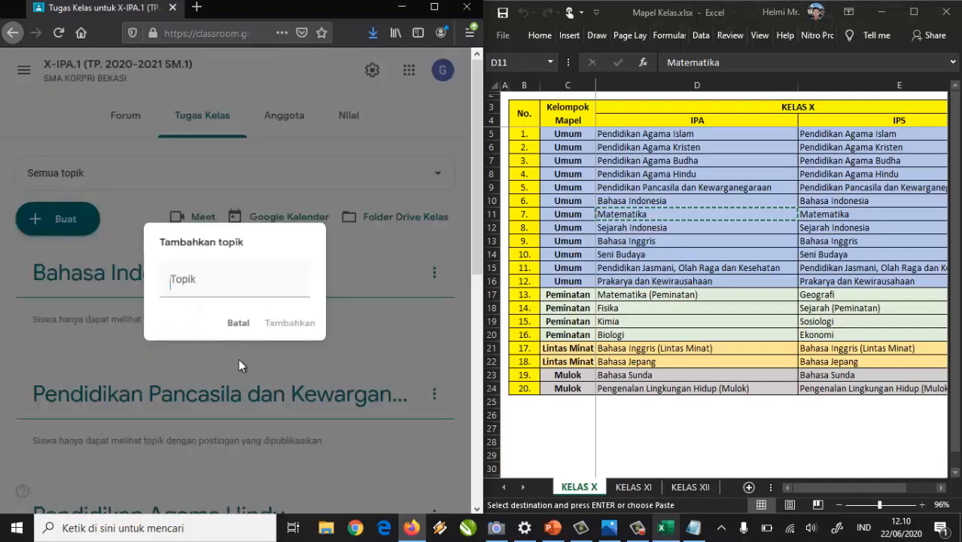
{"action": "key", "text": "ctrl+v"}
{"action": "left_click", "coordinate": [304, 336]}
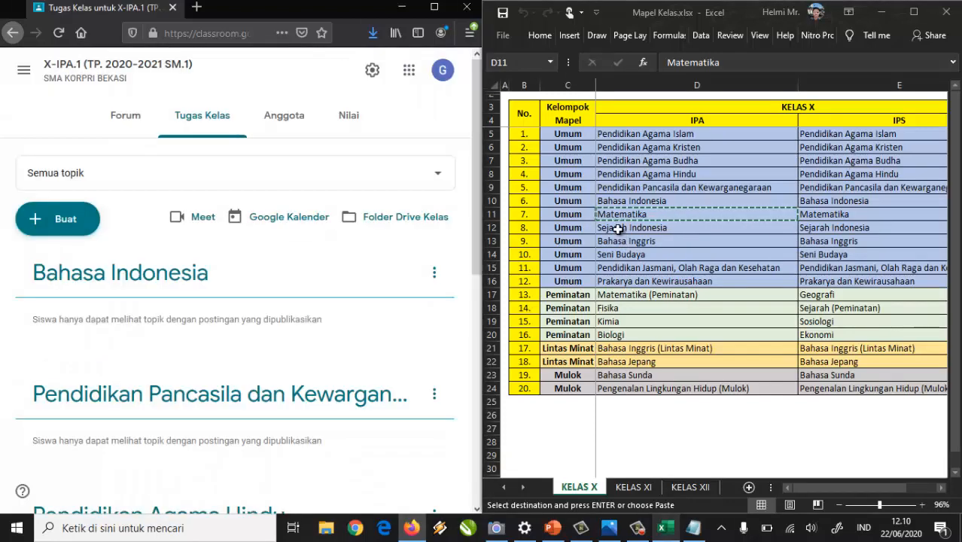
Add the topic Sejarah Indonesia from cell D12.
{"action": "left_click", "coordinate": [621, 229]}
{"action": "key", "text": "ctrl+c"}
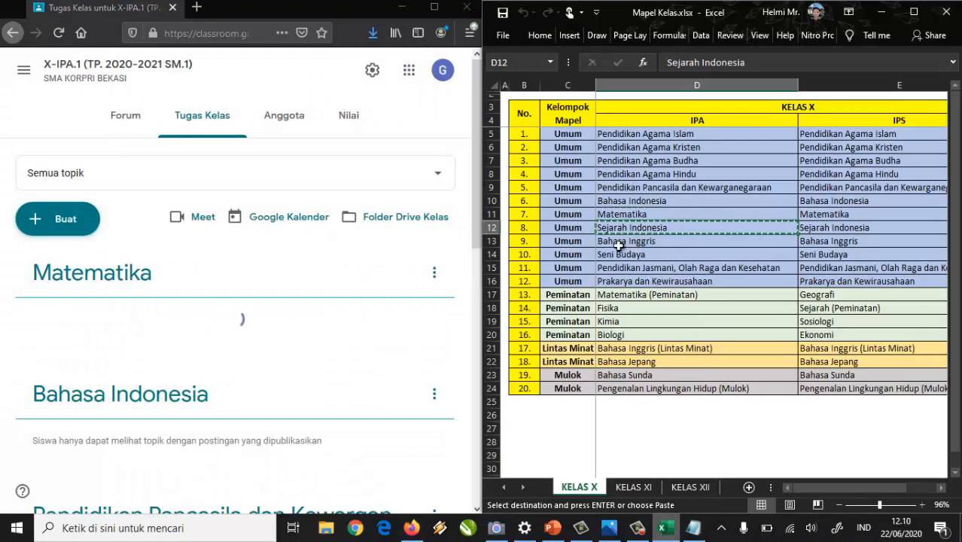
{"action": "left_click", "coordinate": [73, 224]}
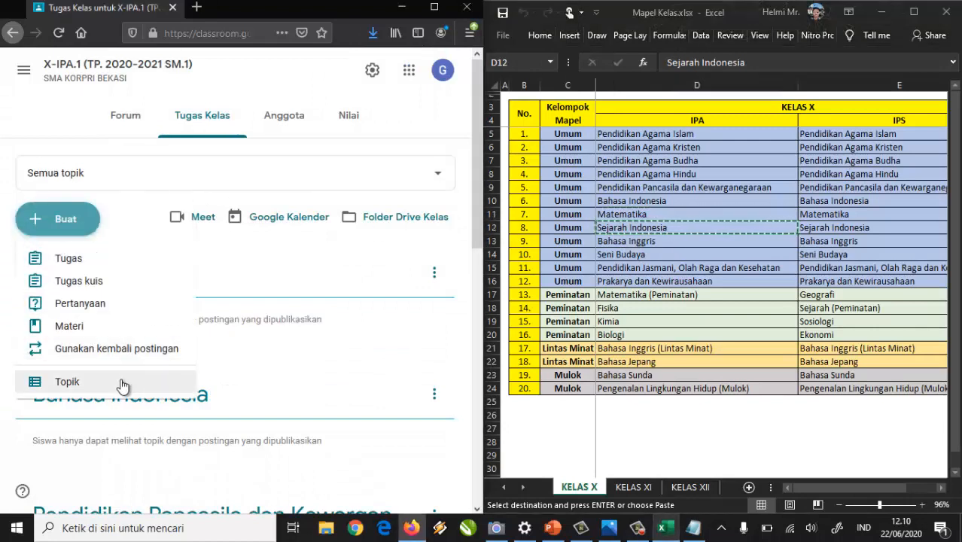
{"action": "left_click", "coordinate": [122, 384]}
{"action": "key", "text": "ctrl+v"}
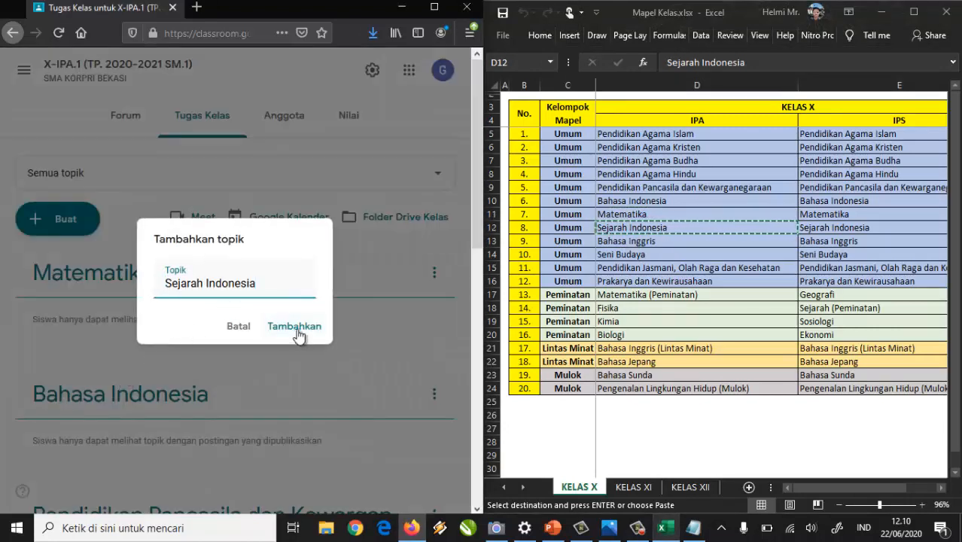
{"action": "left_click", "coordinate": [296, 329]}
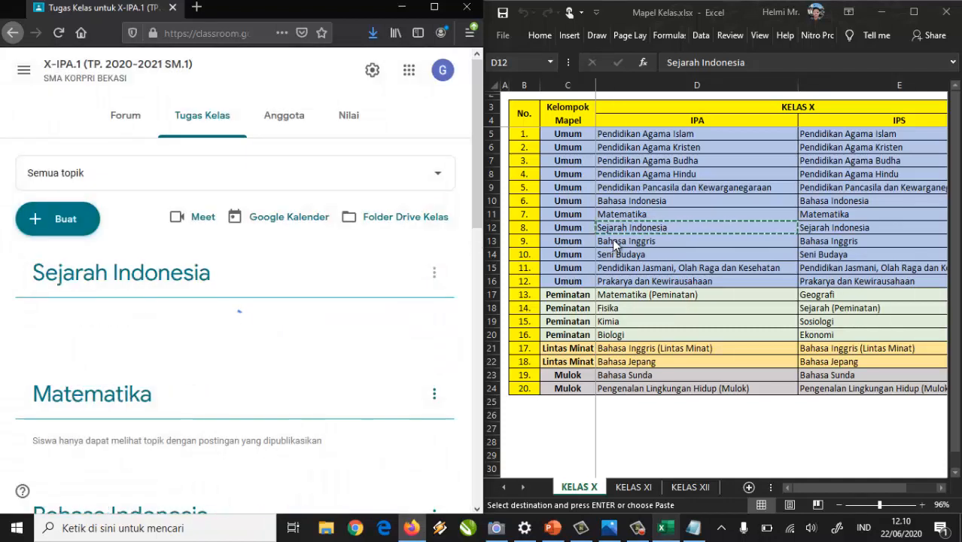
Add the topic Bahasa Inggris from cell D13.
{"action": "left_click", "coordinate": [625, 243]}
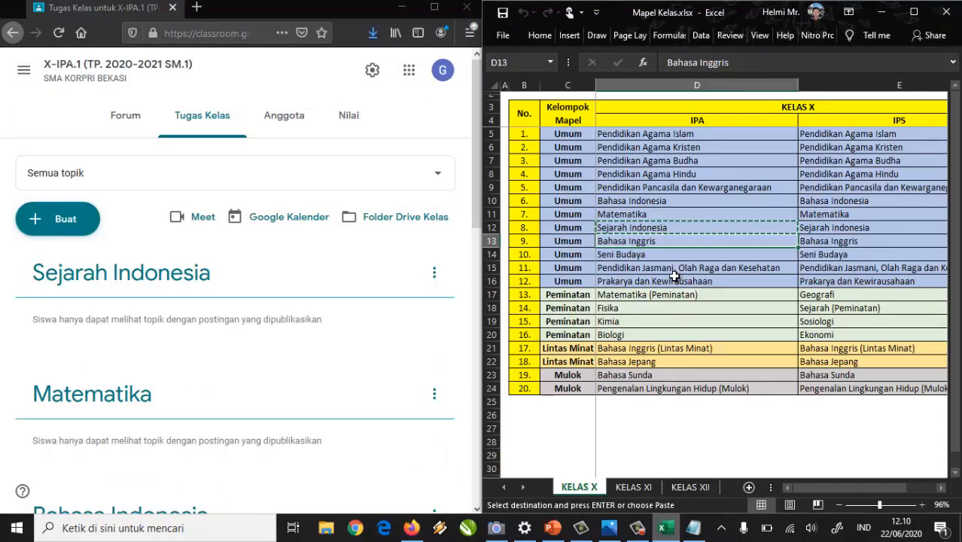
{"action": "left_click", "coordinate": [45, 220]}
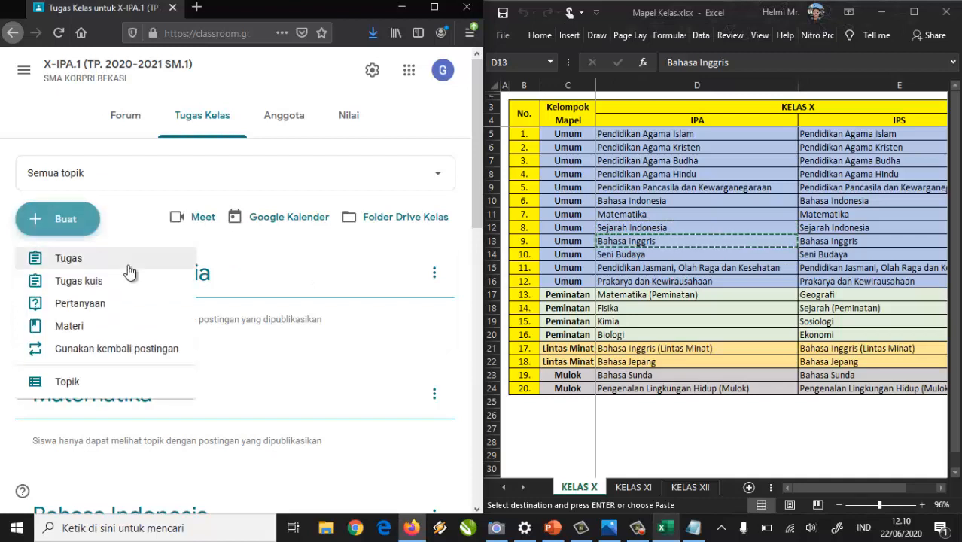
{"action": "left_click", "coordinate": [94, 390]}
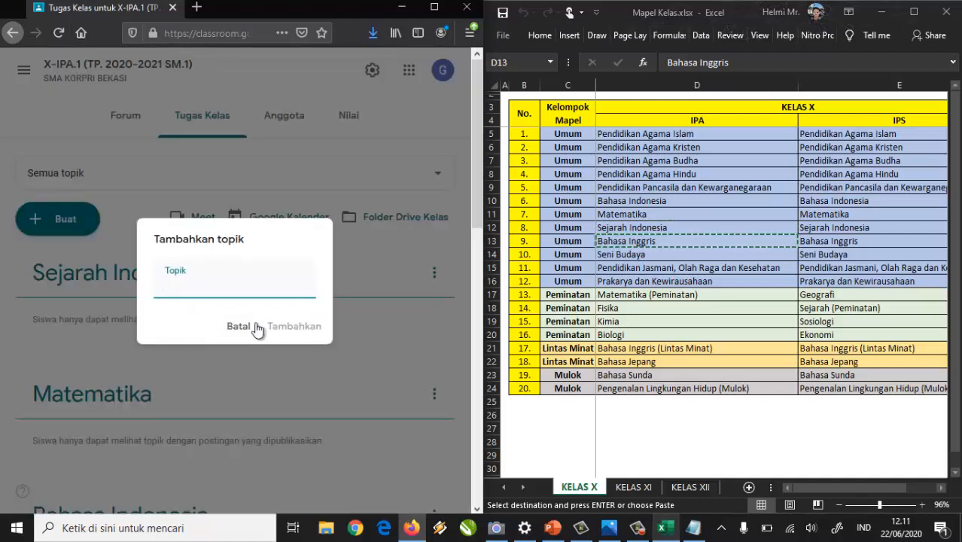
{"action": "key", "text": "ctrl+v"}
{"action": "left_click", "coordinate": [299, 325]}
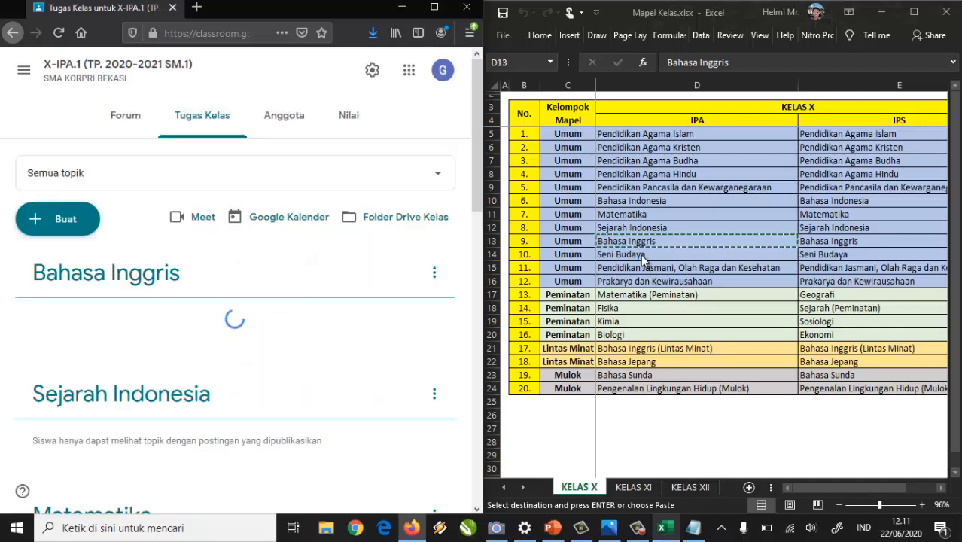
Copy Seni Budaya from cell D14 to begin its topic.
{"action": "left_click", "coordinate": [642, 256]}
{"action": "key", "text": "ctrl+c"}
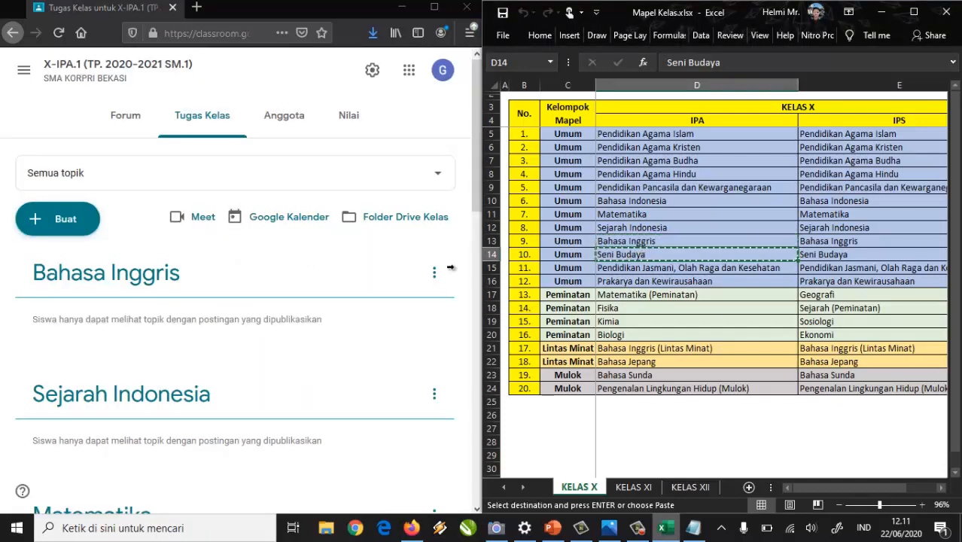
{"action": "left_click", "coordinate": [82, 219]}
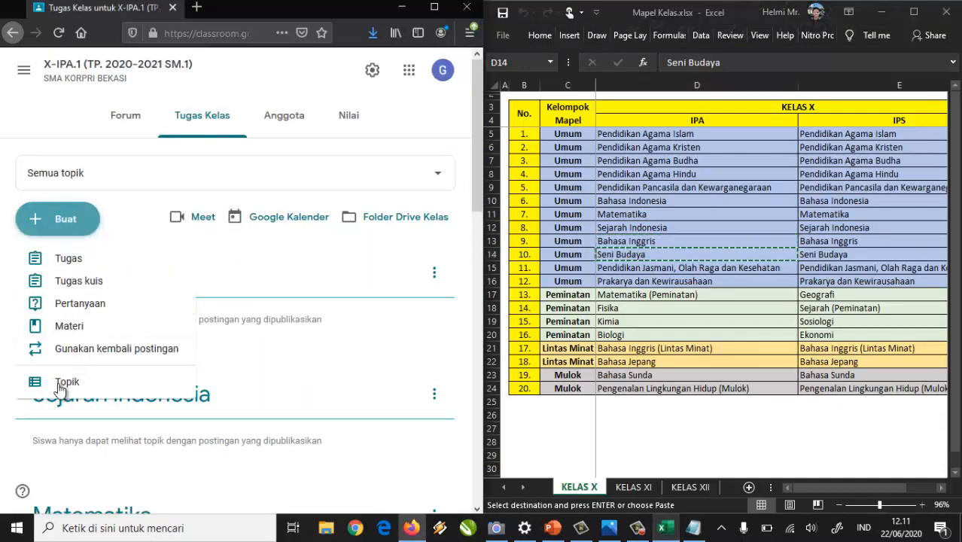
Add topics Seni Budaya and Pendidikan Jasmani Olah Raga dan Kesehatan from cell D15.
{"action": "left_click", "coordinate": [188, 377]}
{"action": "key", "text": "ctrl+v"}
{"action": "left_click", "coordinate": [299, 326]}
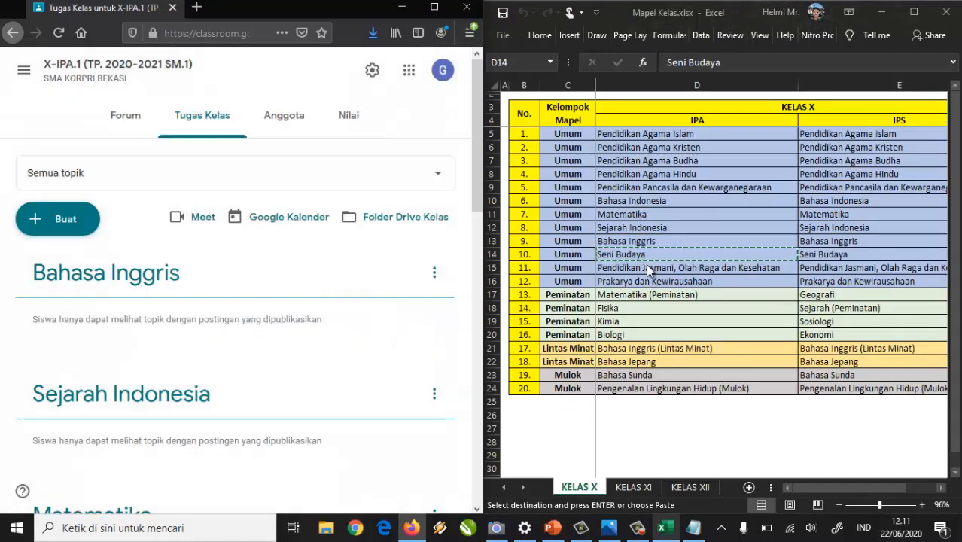
{"action": "left_click", "coordinate": [647, 268]}
{"action": "key", "text": "ctrl+c"}
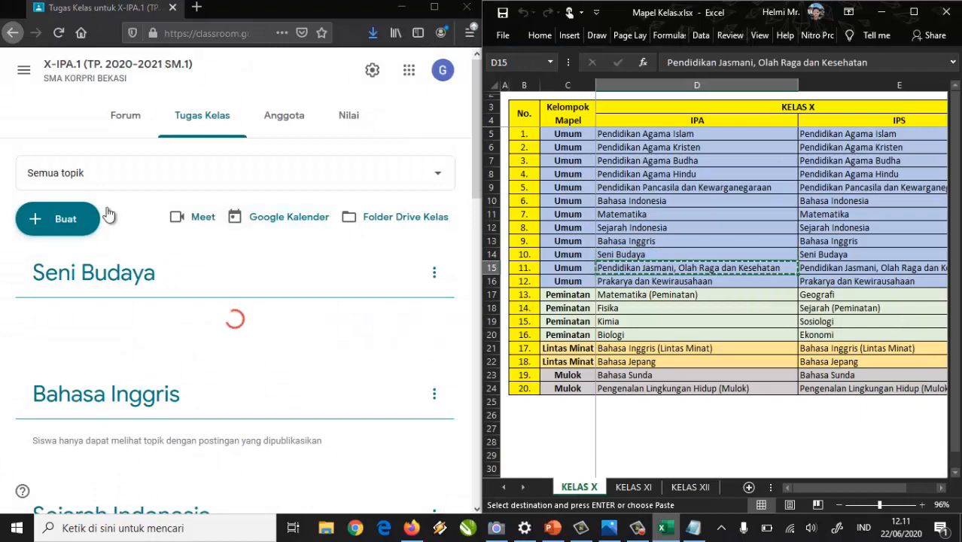
{"action": "left_click", "coordinate": [67, 219]}
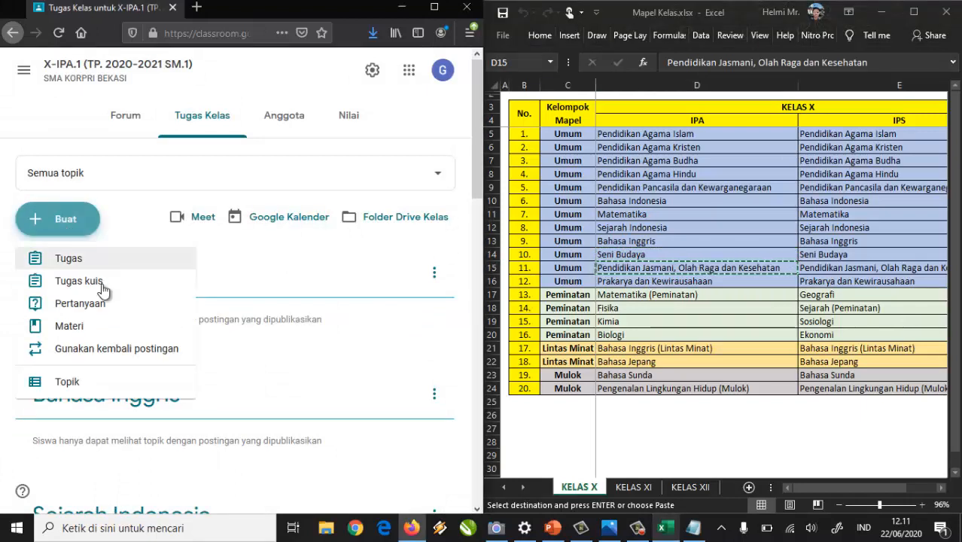
{"action": "left_click", "coordinate": [104, 388]}
{"action": "key", "text": "ctrl+v"}
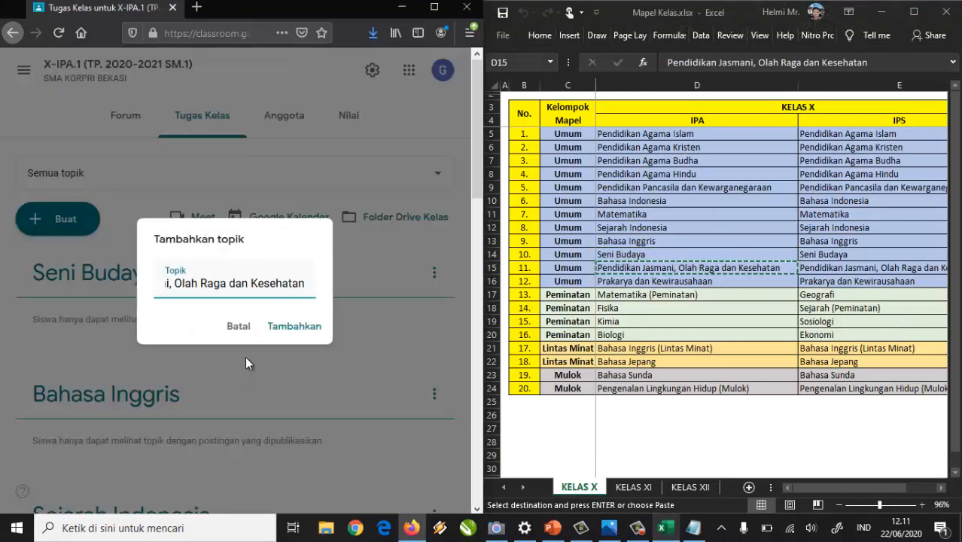
{"action": "left_click", "coordinate": [297, 326]}
Add the topic Prakarya dan Kewirausahaan from cell D16.
{"action": "left_click", "coordinate": [674, 280]}
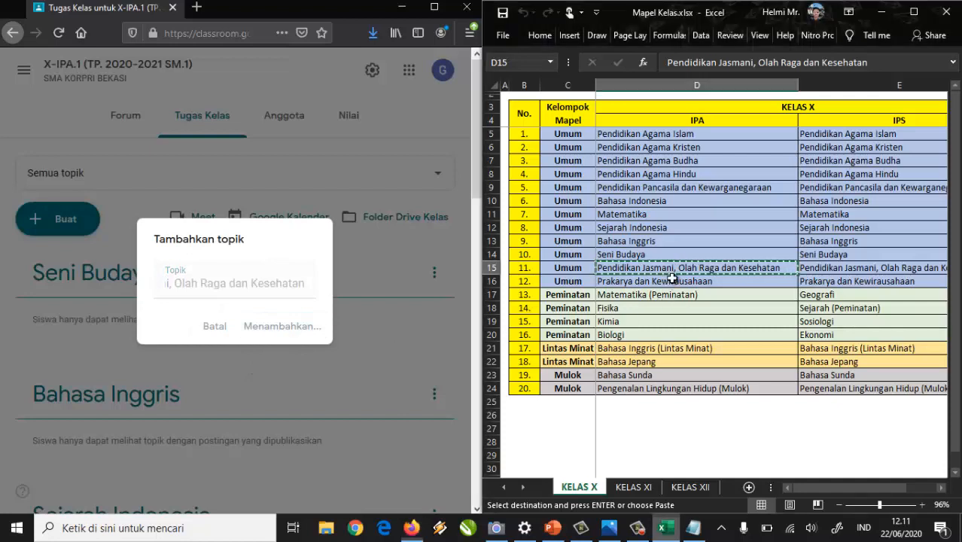
{"action": "key", "text": "ctrl+c"}
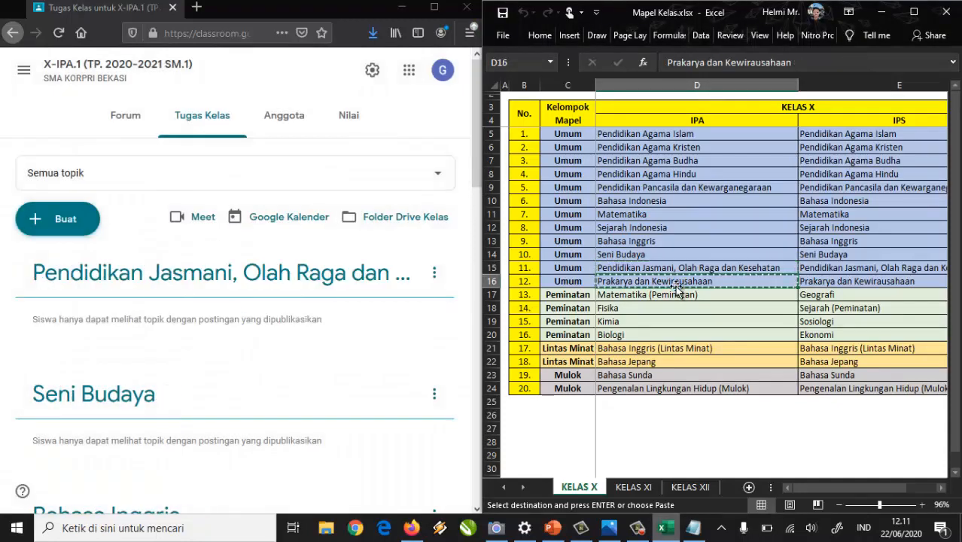
{"action": "left_click", "coordinate": [60, 222]}
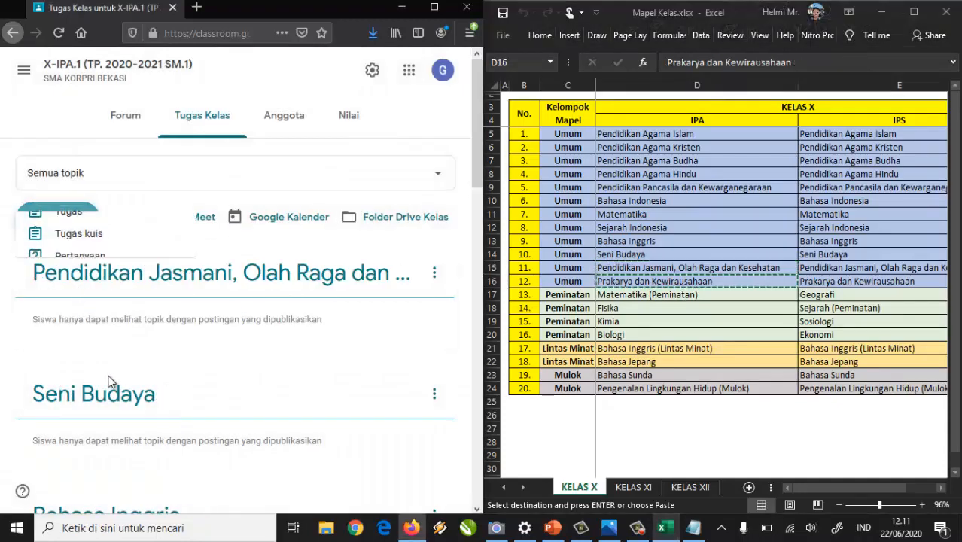
{"action": "left_click", "coordinate": [91, 385]}
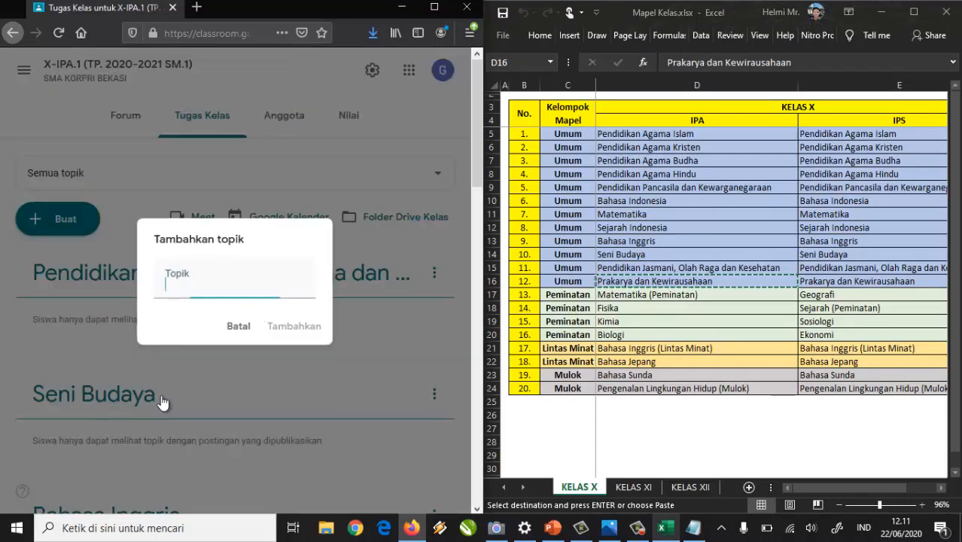
{"action": "key", "text": "ctrl+v"}
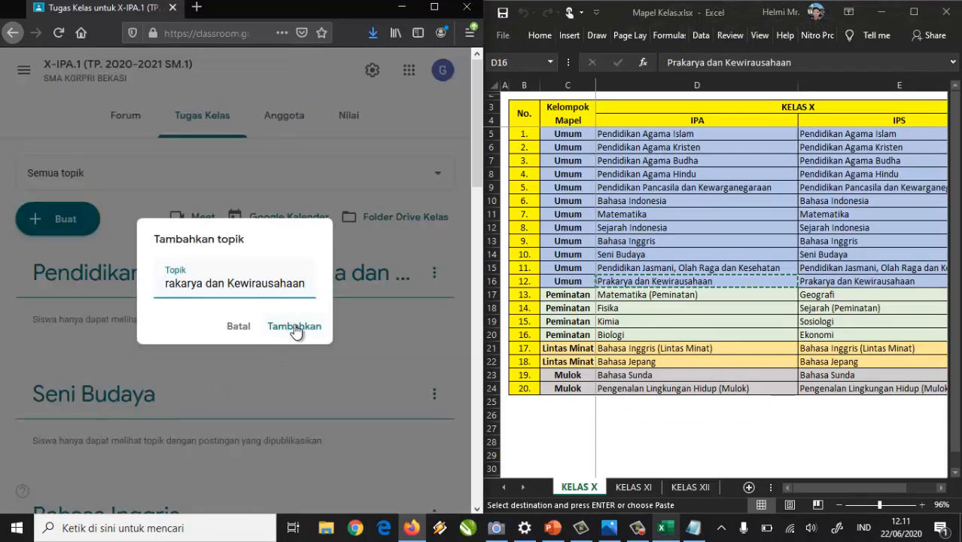
{"action": "left_click", "coordinate": [294, 328]}
Add the topic Matematika (Peminatan) from cell D17.
{"action": "left_click", "coordinate": [658, 297]}
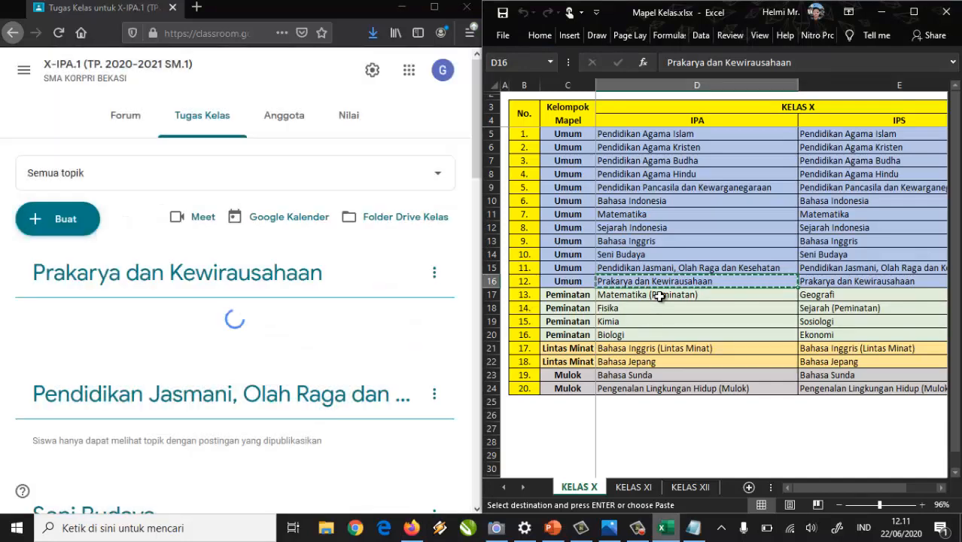
{"action": "left_click", "coordinate": [659, 295]}
{"action": "key", "text": "ctrl+c"}
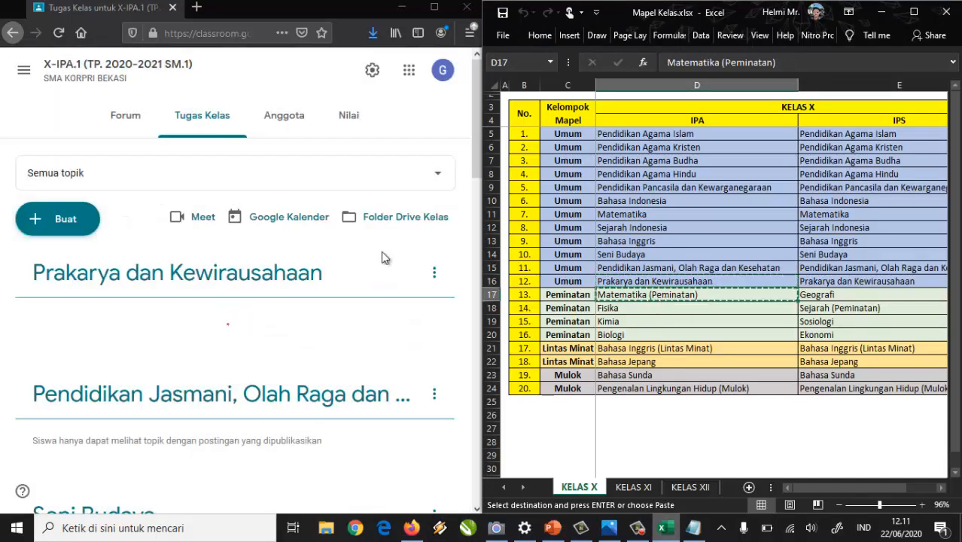
{"action": "left_click", "coordinate": [64, 223]}
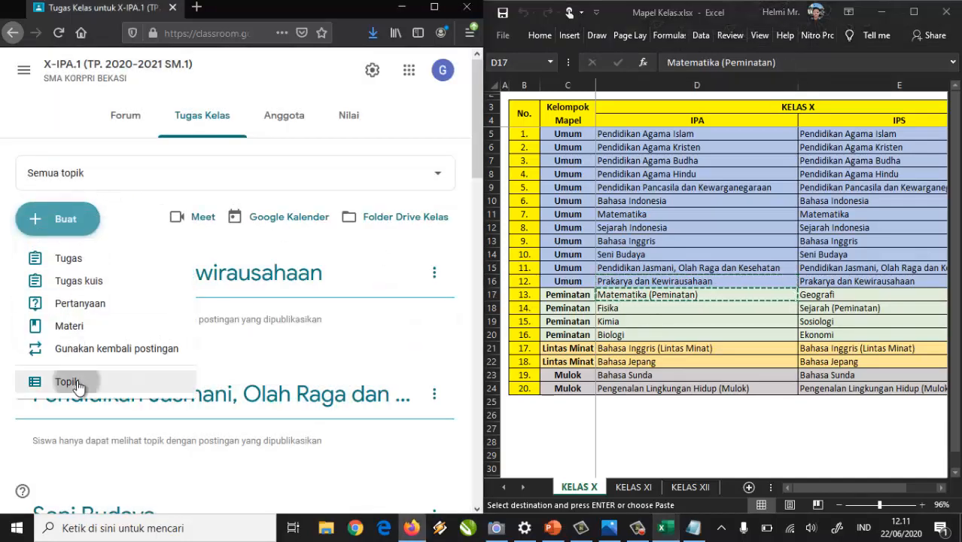
{"action": "left_click", "coordinate": [78, 384]}
{"action": "key", "text": "ctrl+v"}
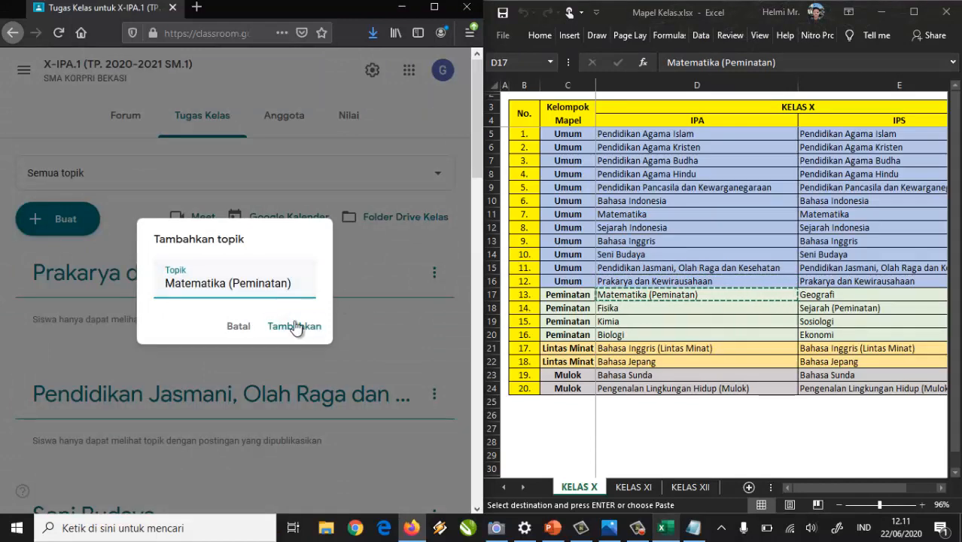
{"action": "left_click", "coordinate": [306, 328]}
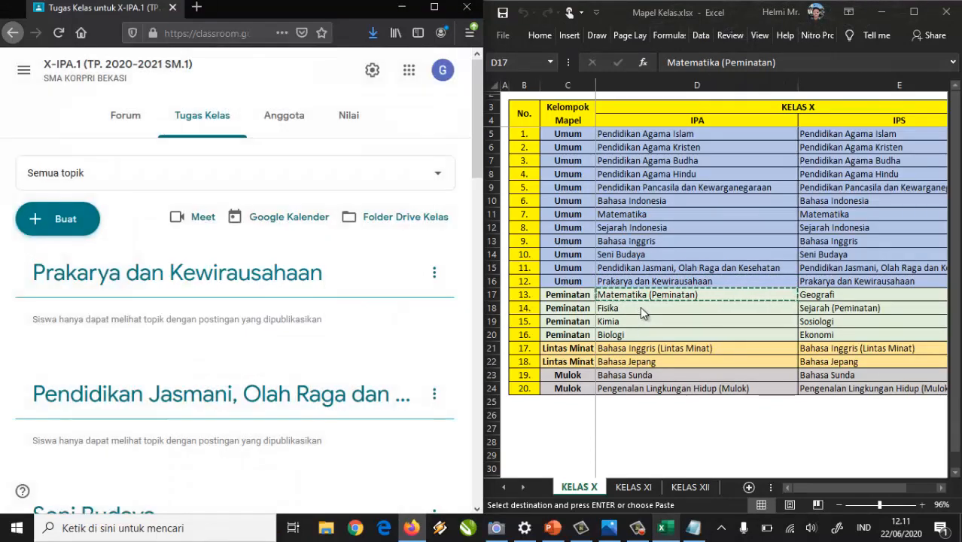
Add the topic Fisika from cell D18, then select Kimia in D19.
{"action": "left_click", "coordinate": [655, 307]}
{"action": "left_click", "coordinate": [657, 307]}
{"action": "key", "text": "ctrl+c"}
{"action": "left_click", "coordinate": [70, 227]}
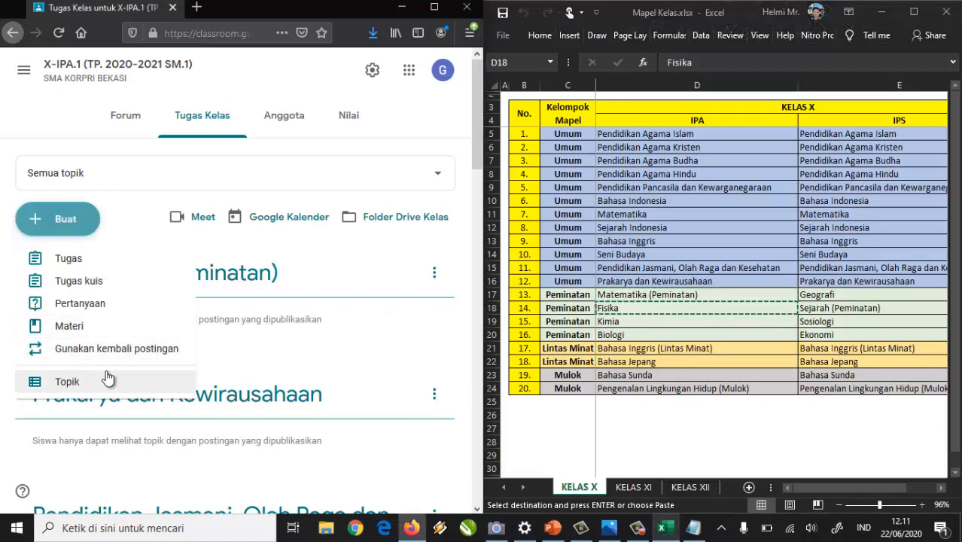
{"action": "left_click", "coordinate": [121, 384]}
{"action": "left_click", "coordinate": [281, 328]}
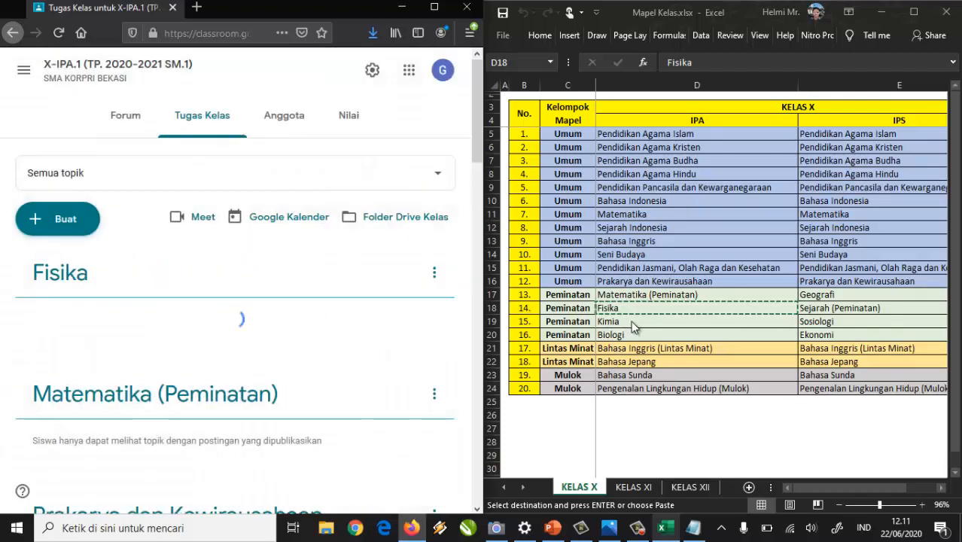
{"action": "left_click", "coordinate": [635, 322]}
Add Kimia, copied from the spreadsheet, as a new Classroom topic.
{"action": "key", "text": "ctrl+c"}
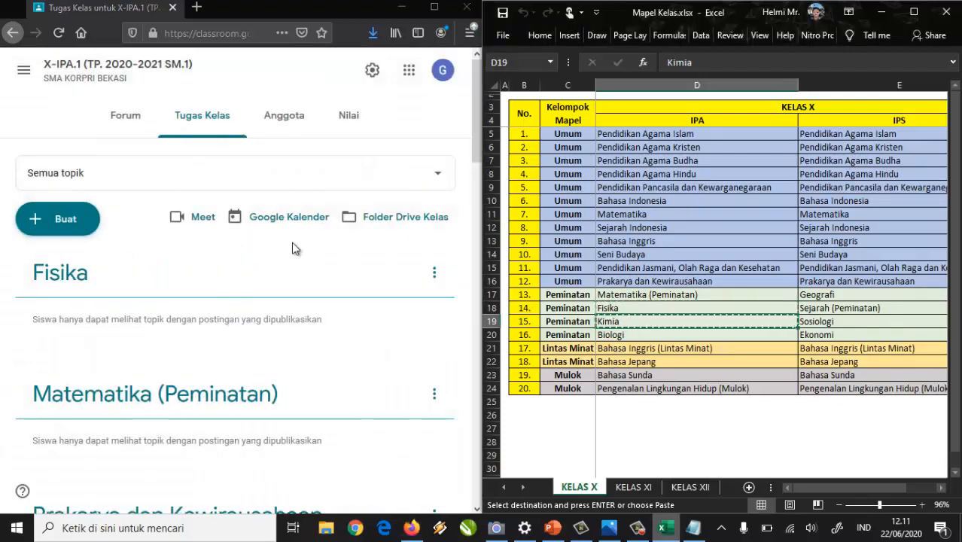
{"action": "left_click", "coordinate": [63, 217]}
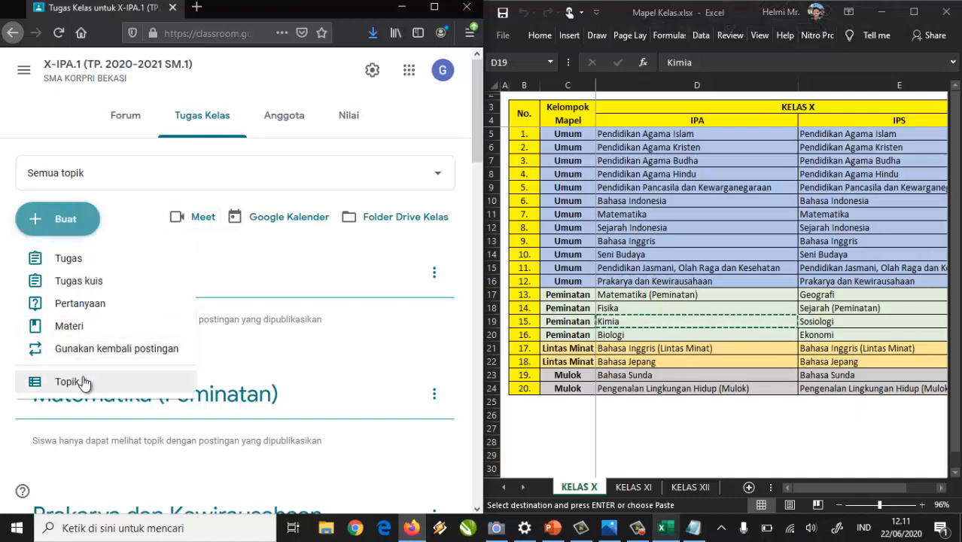
{"action": "left_click", "coordinate": [72, 377]}
{"action": "key", "text": "ctrl+v"}
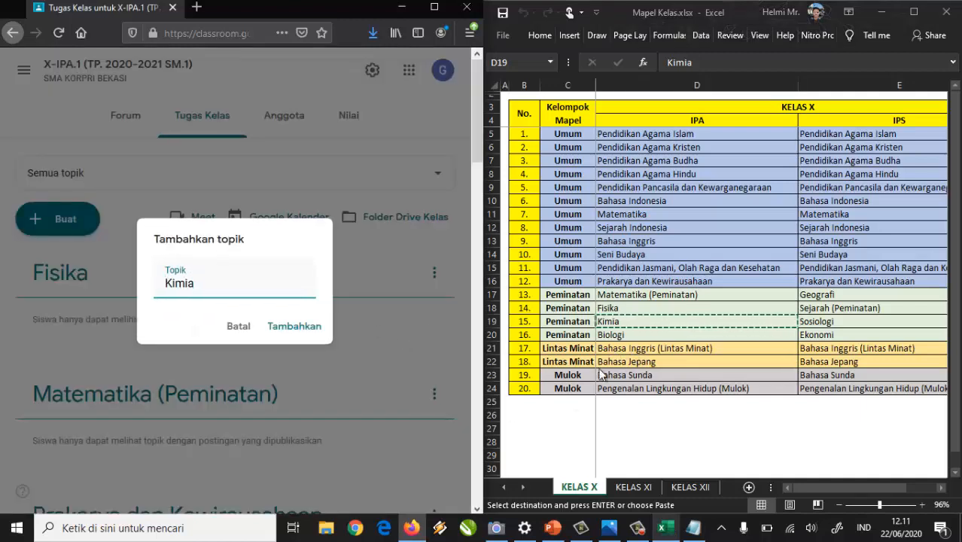
{"action": "left_click", "coordinate": [293, 331]}
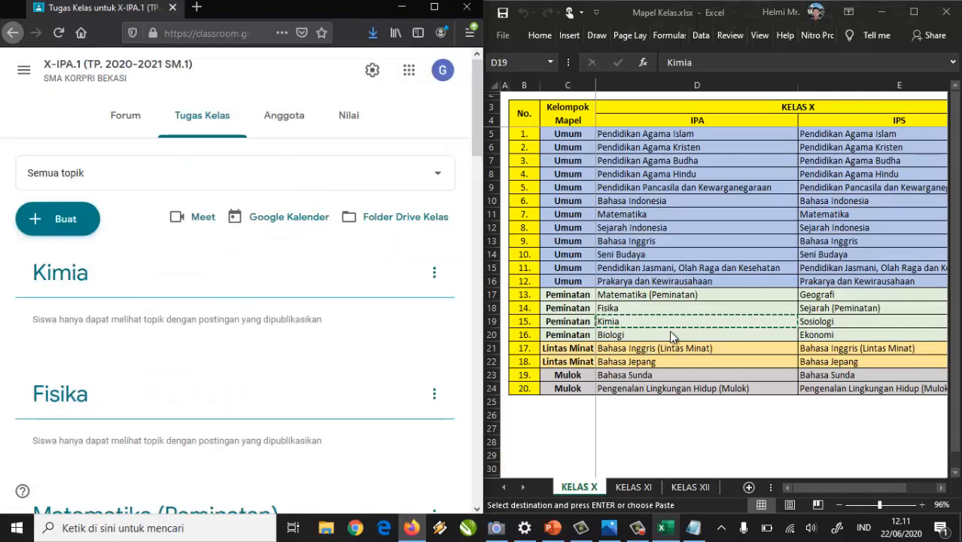
Add Biologi from cell D20 as another new topic.
{"action": "left_click", "coordinate": [674, 335]}
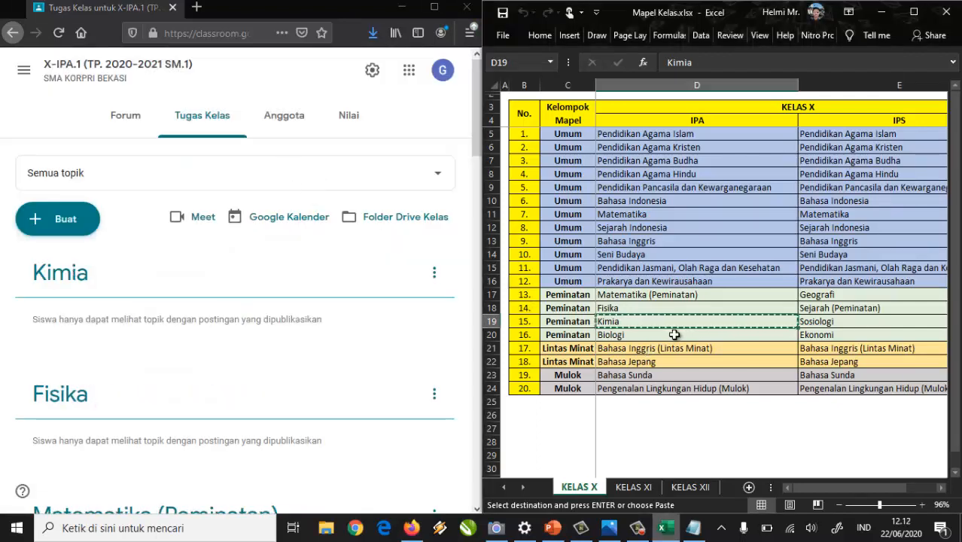
{"action": "left_click", "coordinate": [674, 335]}
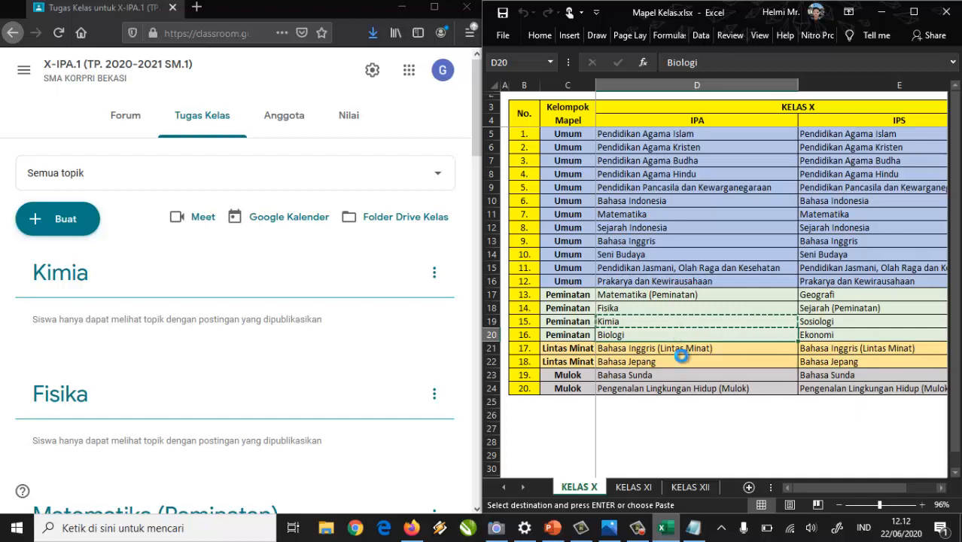
{"action": "left_click", "coordinate": [64, 218]}
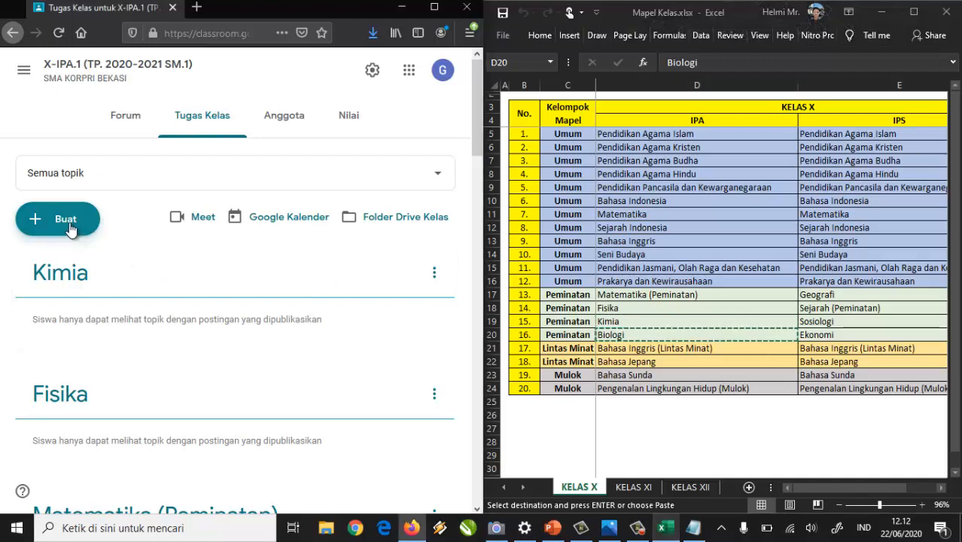
{"action": "left_click", "coordinate": [123, 381]}
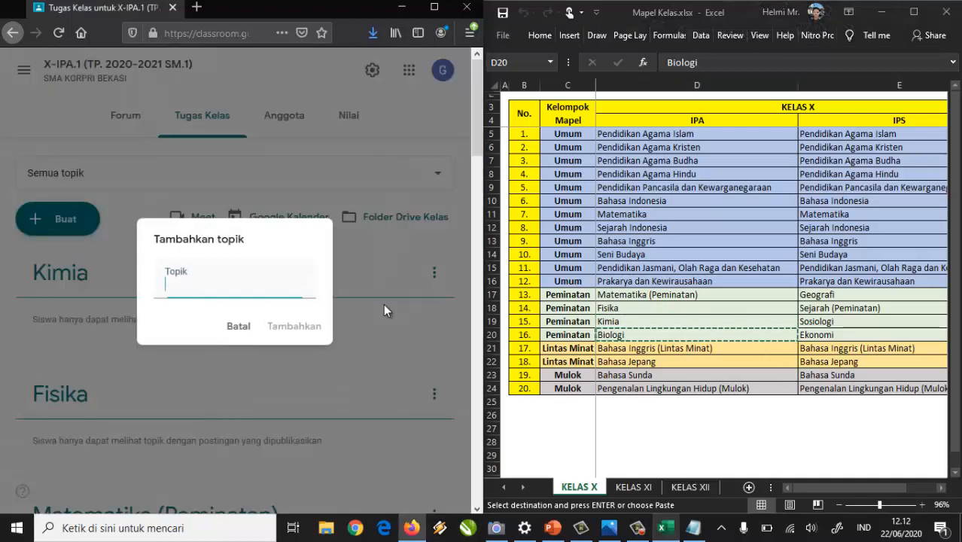
{"action": "key", "text": "ctrl+v"}
{"action": "left_click", "coordinate": [286, 326]}
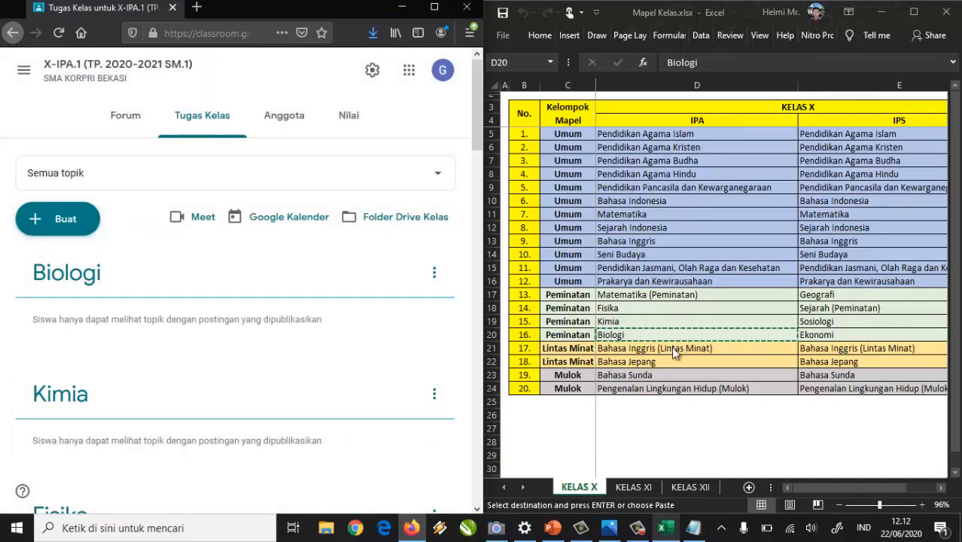
Add topics Bahasa Inggris (Lintas Minat) and Bahasa Jepang from cells D21–D22.
{"action": "left_click", "coordinate": [675, 349]}
{"action": "key", "text": "ctrl+c"}
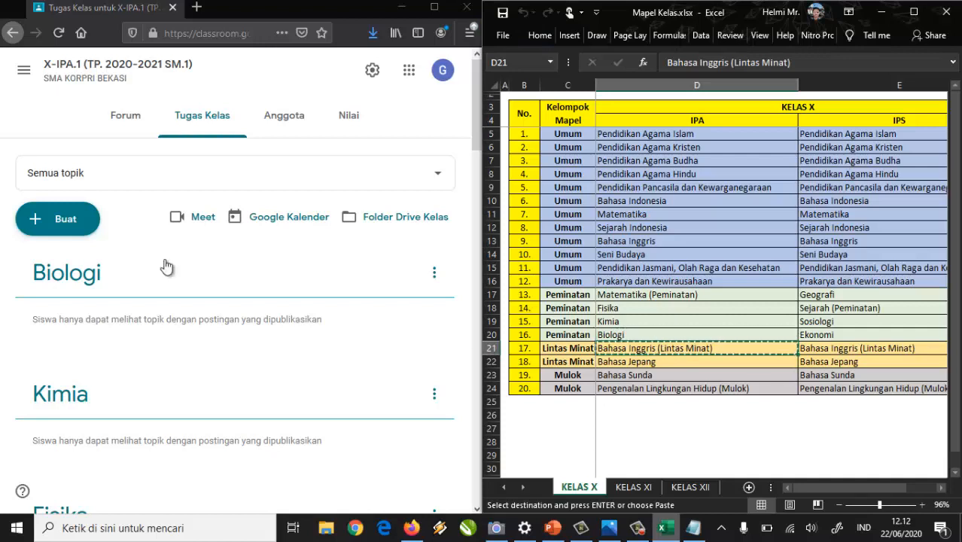
{"action": "left_click", "coordinate": [34, 233]}
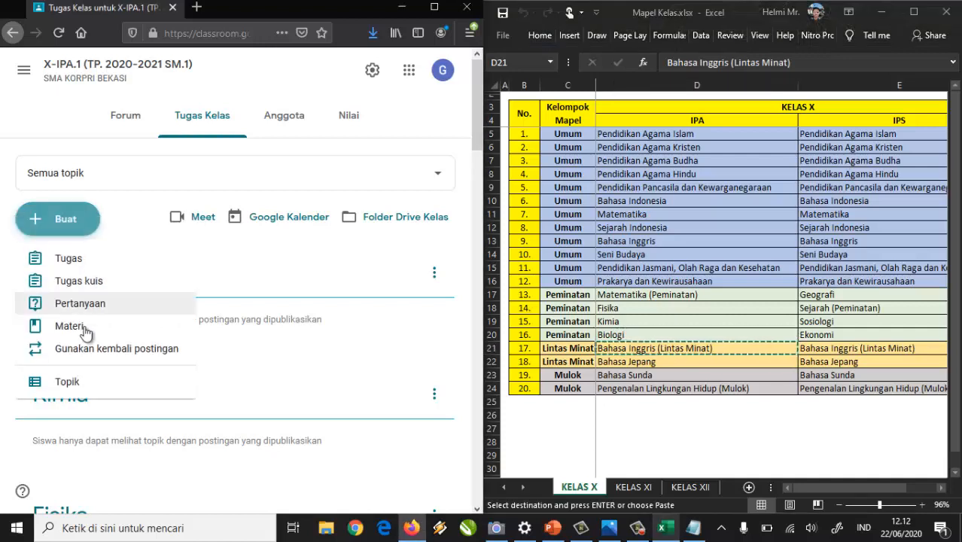
{"action": "left_click", "coordinate": [101, 383]}
{"action": "key", "text": "ctrl+v"}
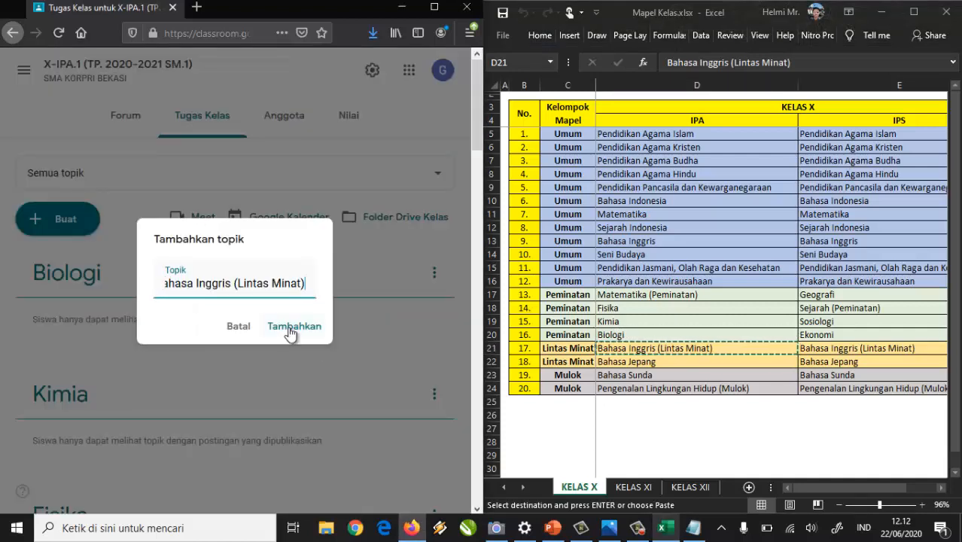
{"action": "left_click", "coordinate": [299, 326]}
{"action": "left_click", "coordinate": [672, 362]}
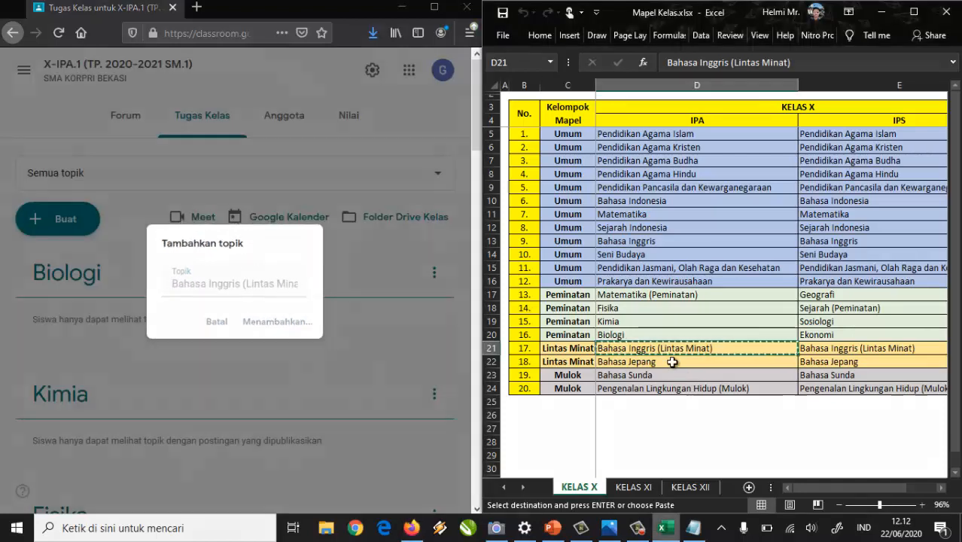
{"action": "key", "text": "ctrl+c"}
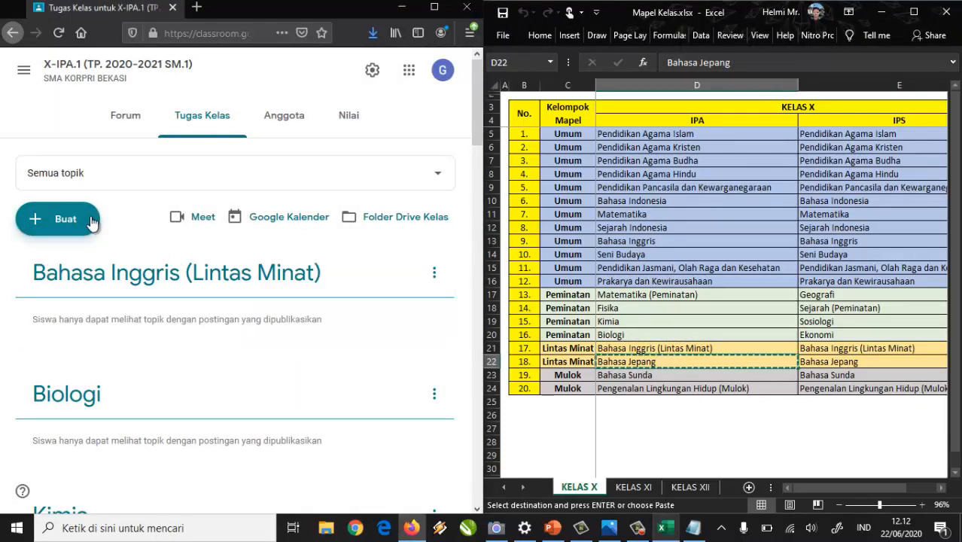
{"action": "left_click", "coordinate": [104, 299]}
{"action": "left_click", "coordinate": [58, 219]}
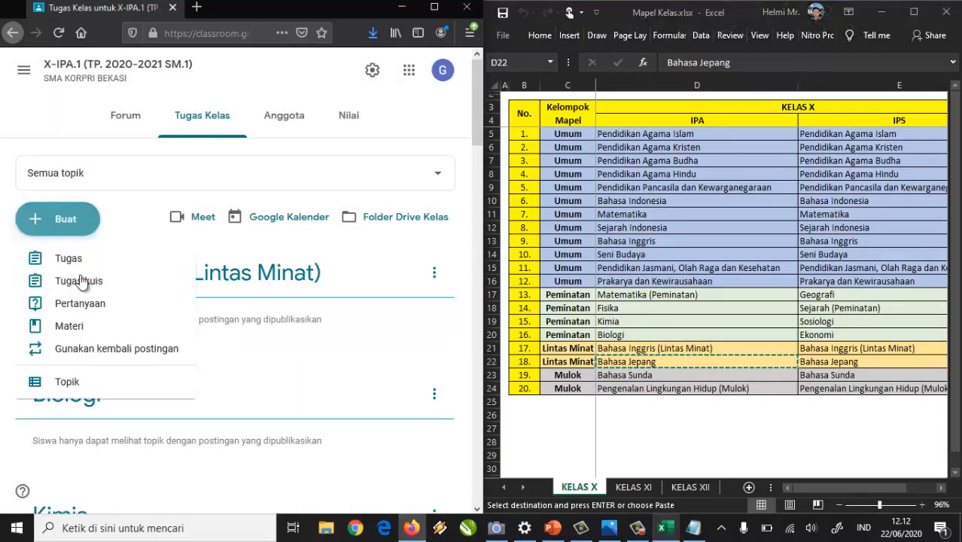
{"action": "left_click", "coordinate": [113, 386]}
{"action": "key", "text": "ctrl+v"}
{"action": "left_click", "coordinate": [293, 326]}
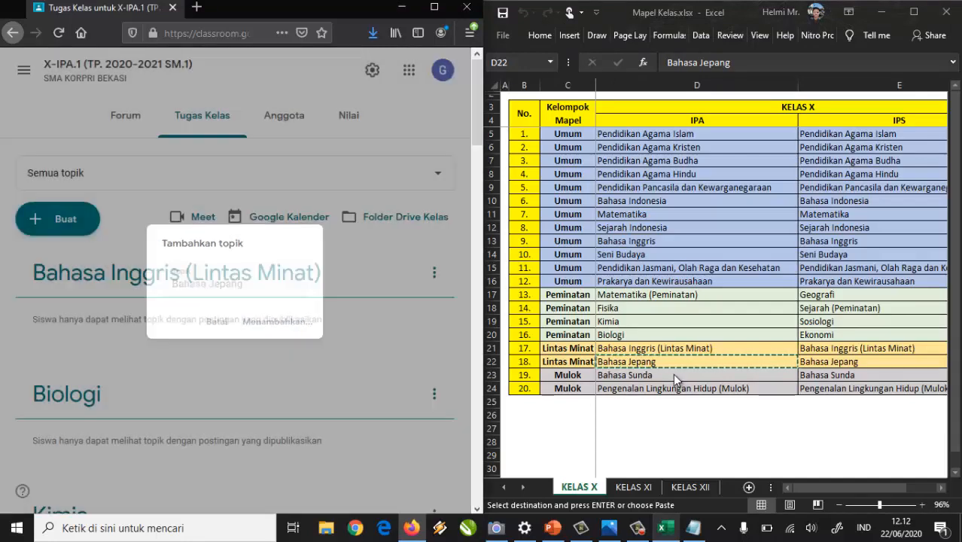
Add topics Bahasa Sunda and Pengenalan Lingkungan Hidup (Mulok) from cells D23–D24.
{"action": "left_click", "coordinate": [673, 373]}
{"action": "key", "text": "ctrl+c"}
{"action": "left_click", "coordinate": [57, 219]}
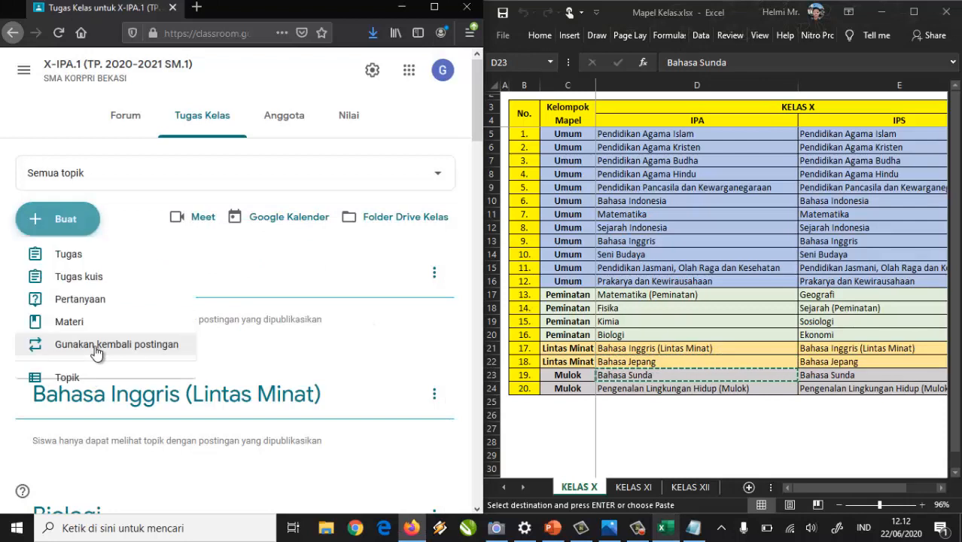
{"action": "left_click", "coordinate": [101, 389]}
{"action": "key", "text": "ctrl+v"}
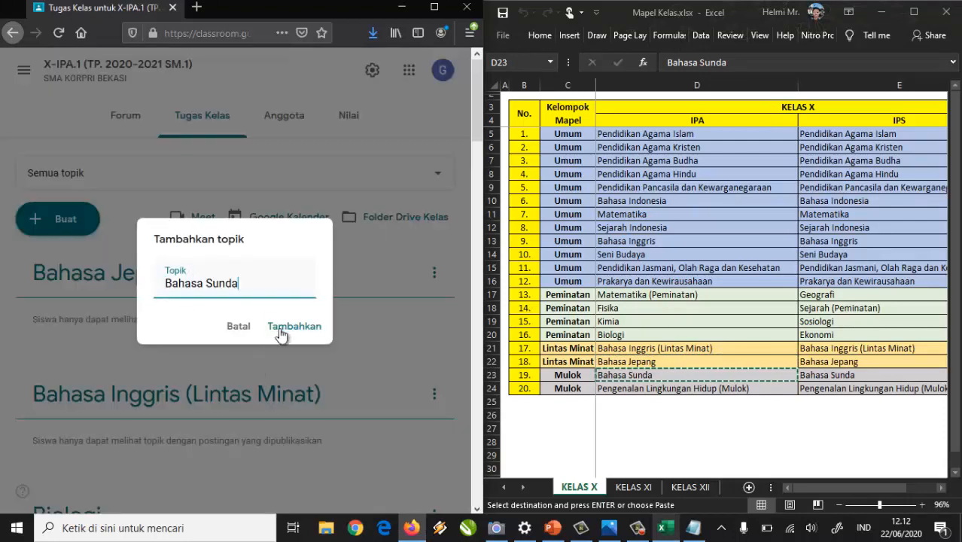
{"action": "left_click", "coordinate": [291, 328]}
{"action": "left_click", "coordinate": [644, 377]}
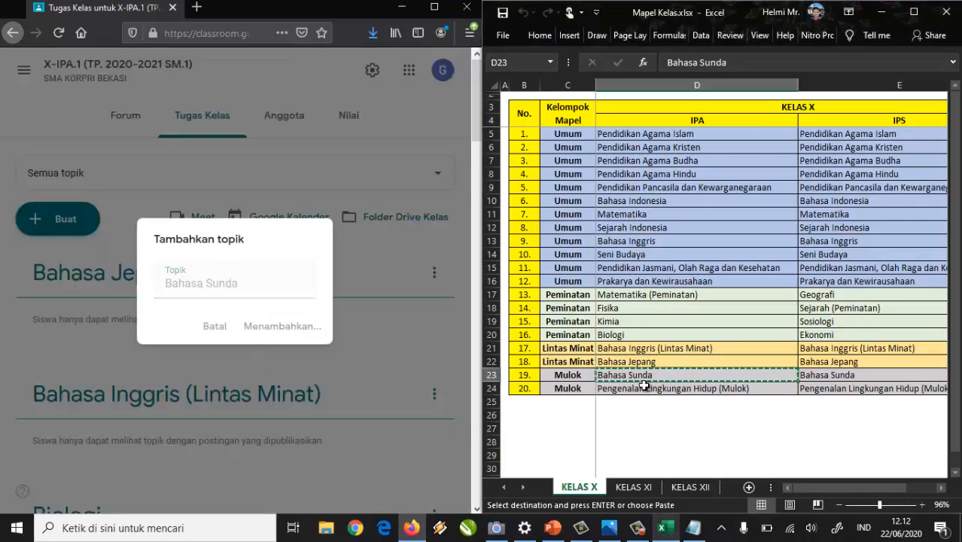
{"action": "left_click", "coordinate": [647, 387]}
{"action": "key", "text": "ctrl+c"}
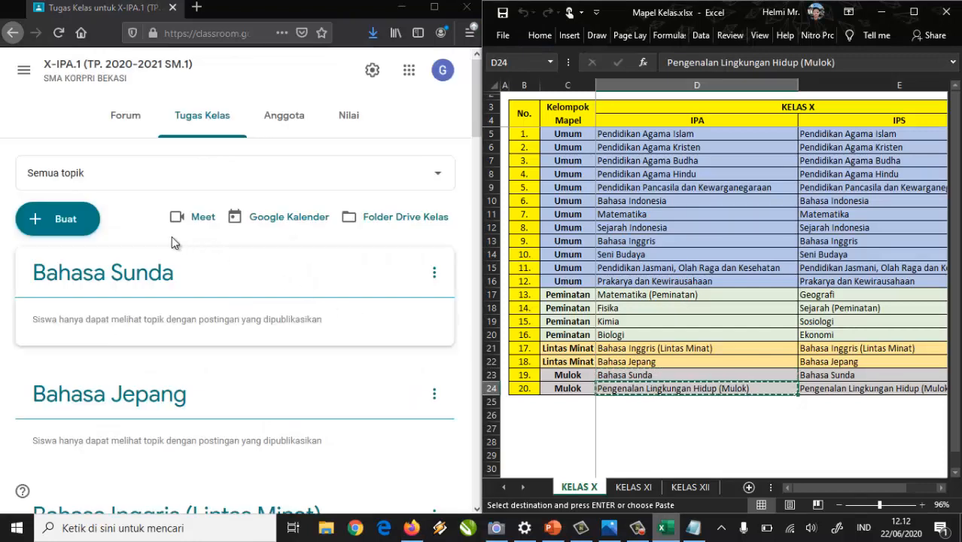
{"action": "left_click", "coordinate": [78, 230]}
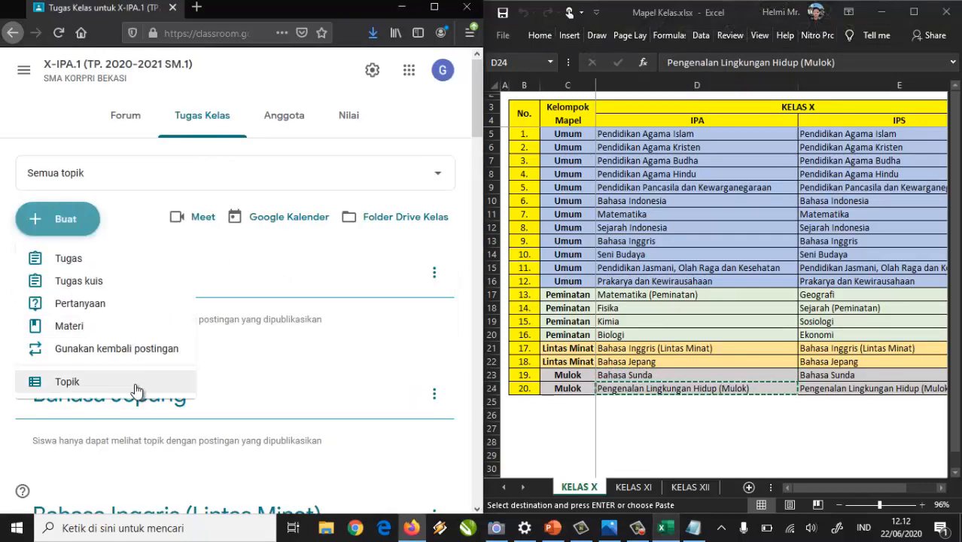
{"action": "left_click", "coordinate": [226, 382]}
{"action": "key", "text": "ctrl+v"}
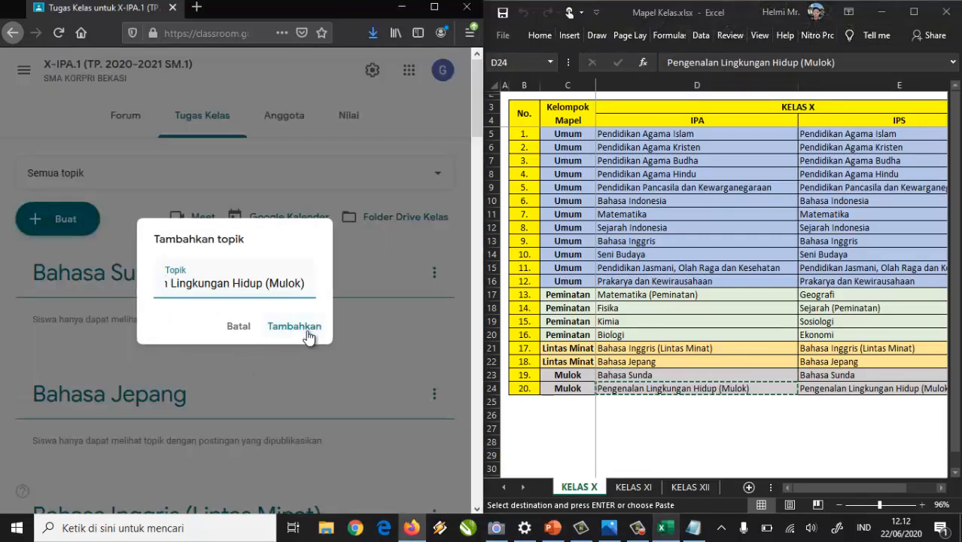
{"action": "left_click", "coordinate": [304, 330]}
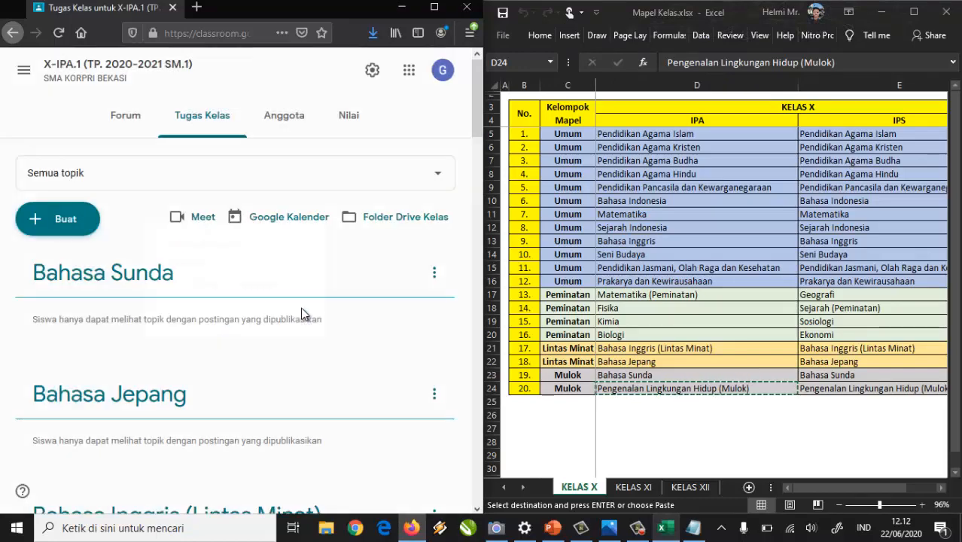
{"action": "scroll", "coordinate": [295, 317], "scroll_direction": "down", "scroll_amount": 3}
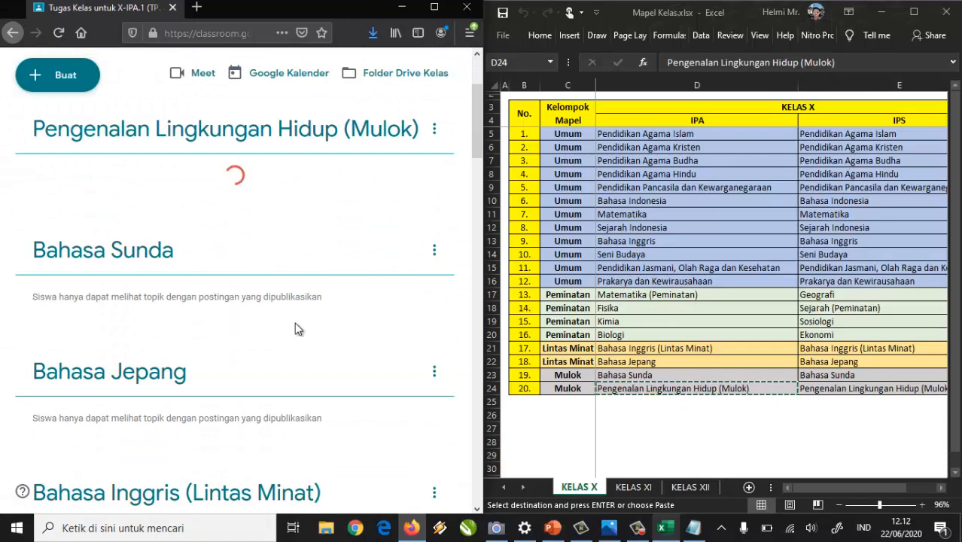
{"action": "scroll", "coordinate": [294, 324], "scroll_direction": "down", "scroll_amount": 10}
{"action": "scroll", "coordinate": [291, 355], "scroll_direction": "down", "scroll_amount": 15}
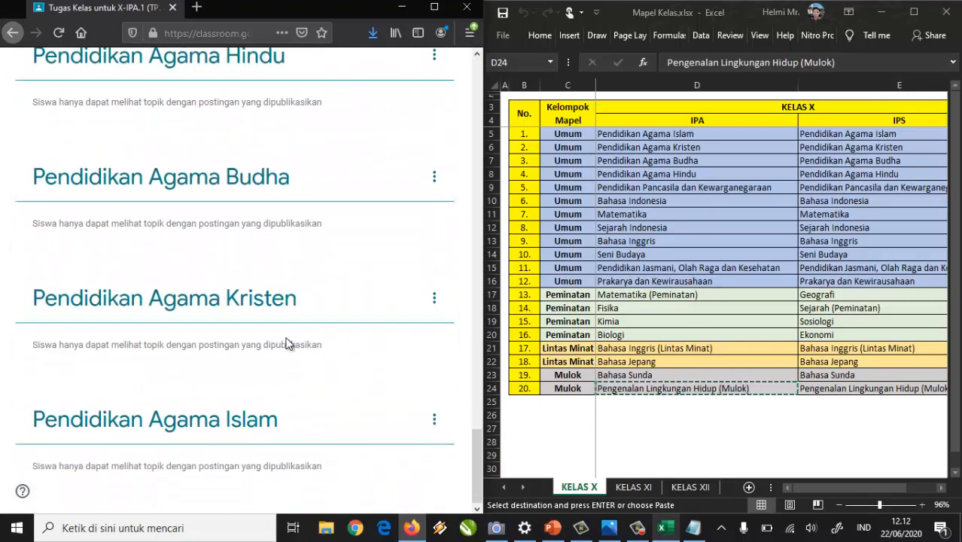
{"action": "scroll", "coordinate": [283, 348], "scroll_direction": "up", "scroll_amount": 15}
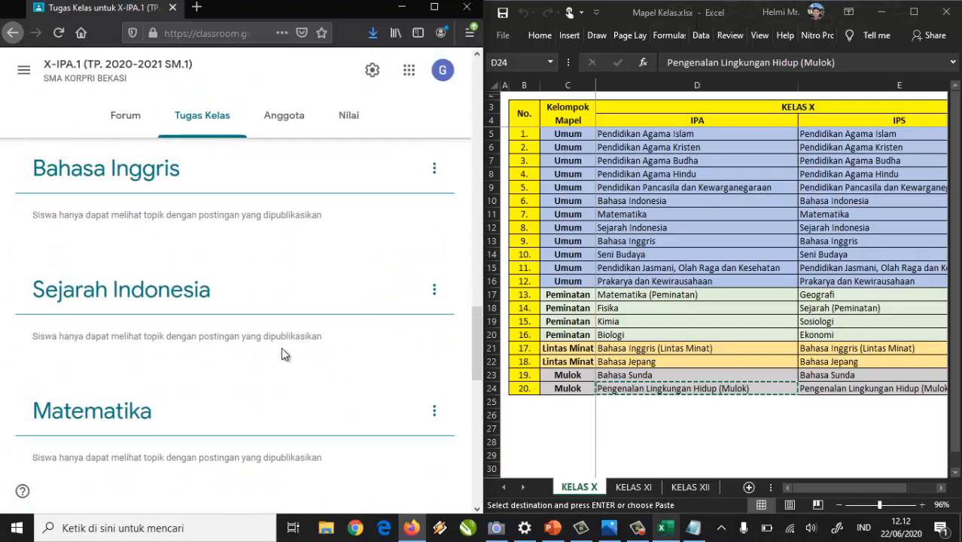
{"action": "scroll", "coordinate": [281, 347], "scroll_direction": "up", "scroll_amount": 5}
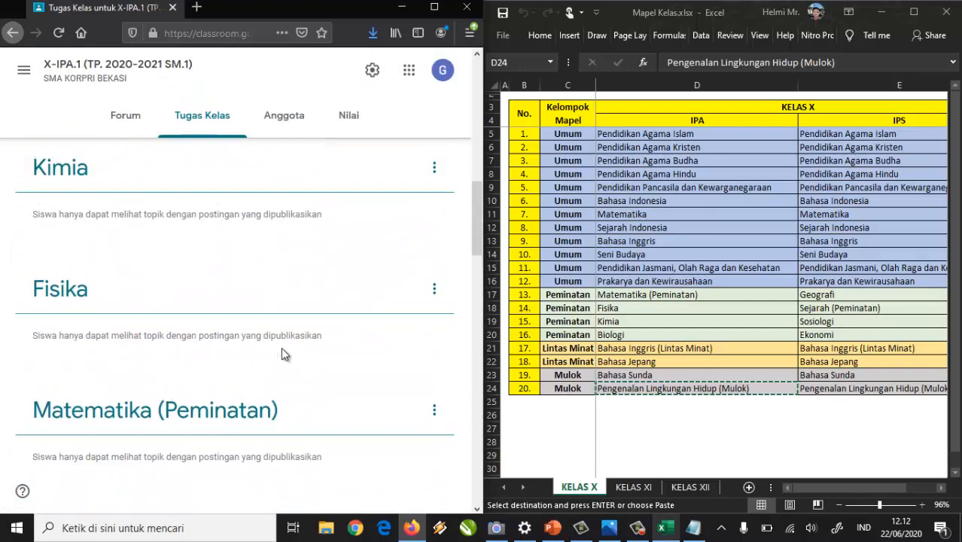
{"action": "scroll", "coordinate": [280, 349], "scroll_direction": "up", "scroll_amount": 5}
{"action": "scroll", "coordinate": [280, 350], "scroll_direction": "up", "scroll_amount": 5}
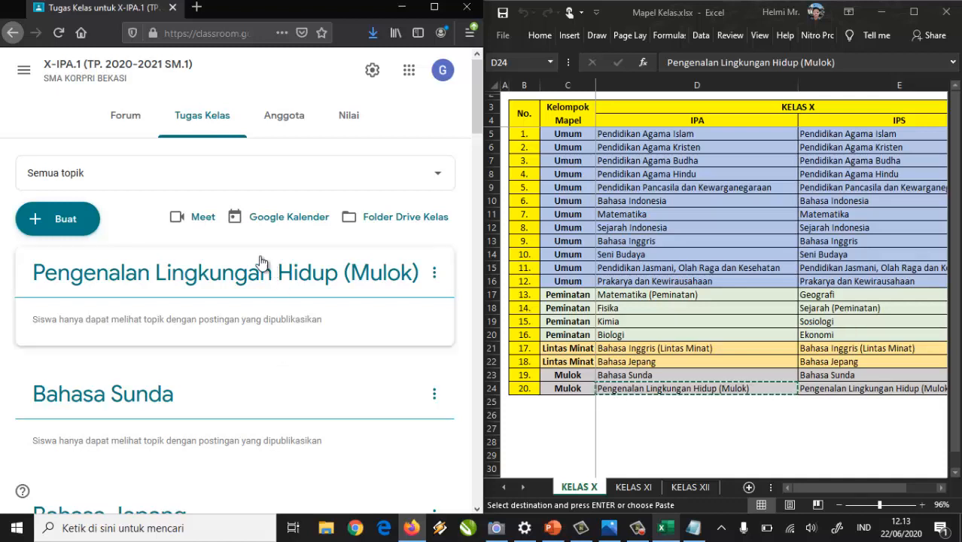
{"action": "scroll", "coordinate": [83, 339], "scroll_direction": "down", "scroll_amount": 2}
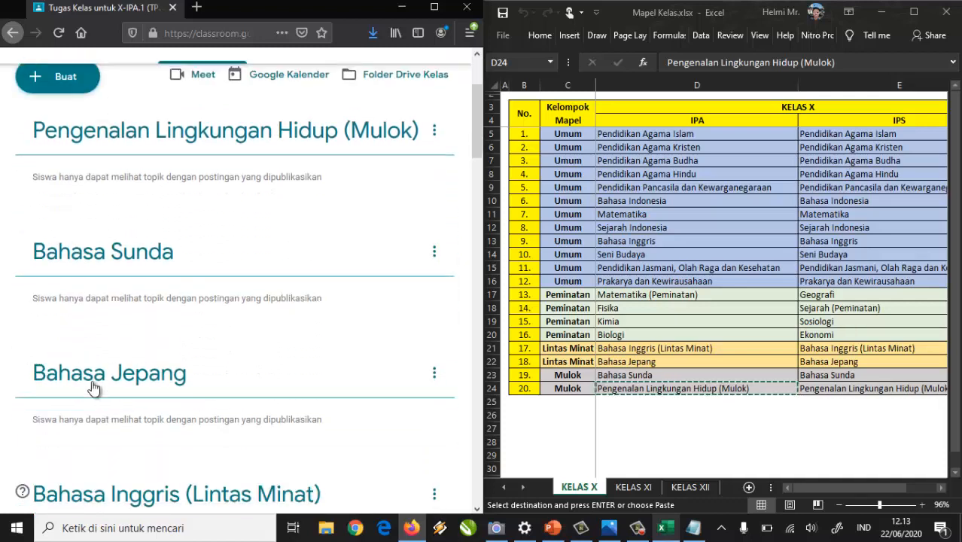
{"action": "scroll", "coordinate": [233, 417], "scroll_direction": "down", "scroll_amount": 3}
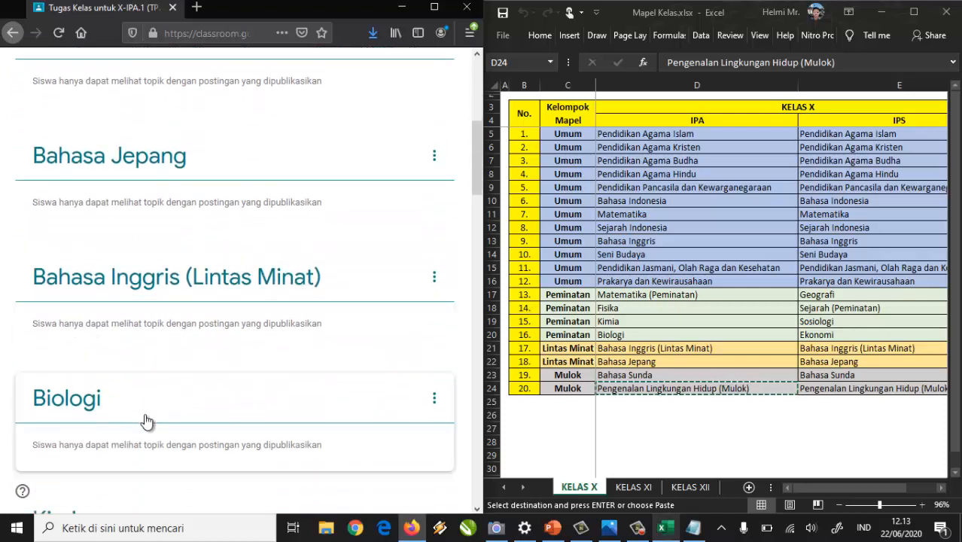
{"action": "left_click_drag", "start_coordinate": [473, 160], "coordinate": [472, 92]}
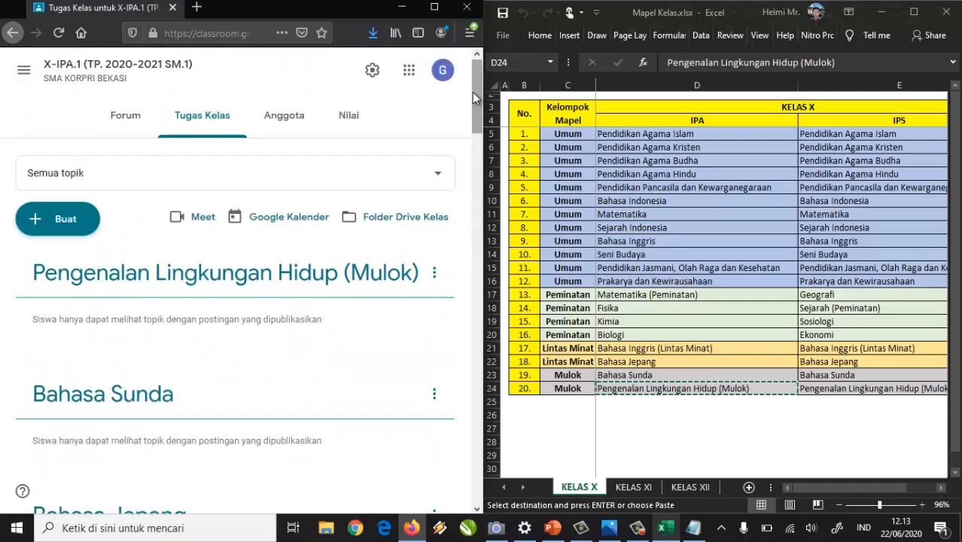
Open the members page, cancel the Undang siswa invitation, and return to the Forum stream.
{"action": "left_click", "coordinate": [293, 126]}
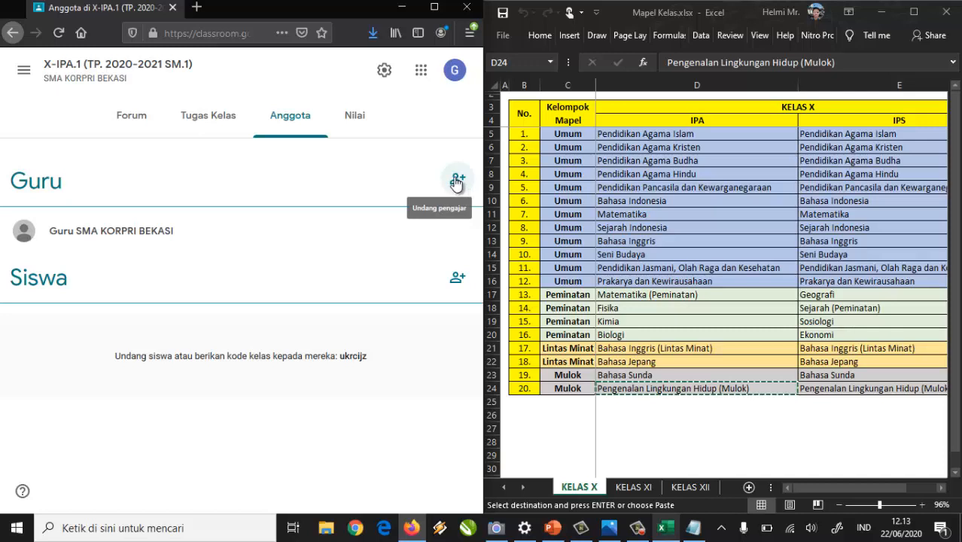
{"action": "left_click", "coordinate": [457, 280]}
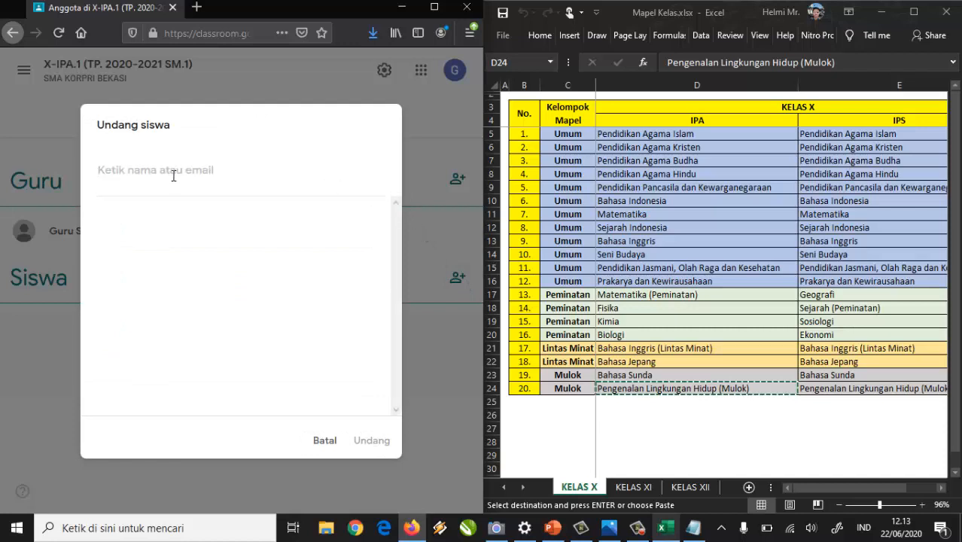
{"action": "left_click", "coordinate": [325, 441]}
{"action": "left_click", "coordinate": [130, 128]}
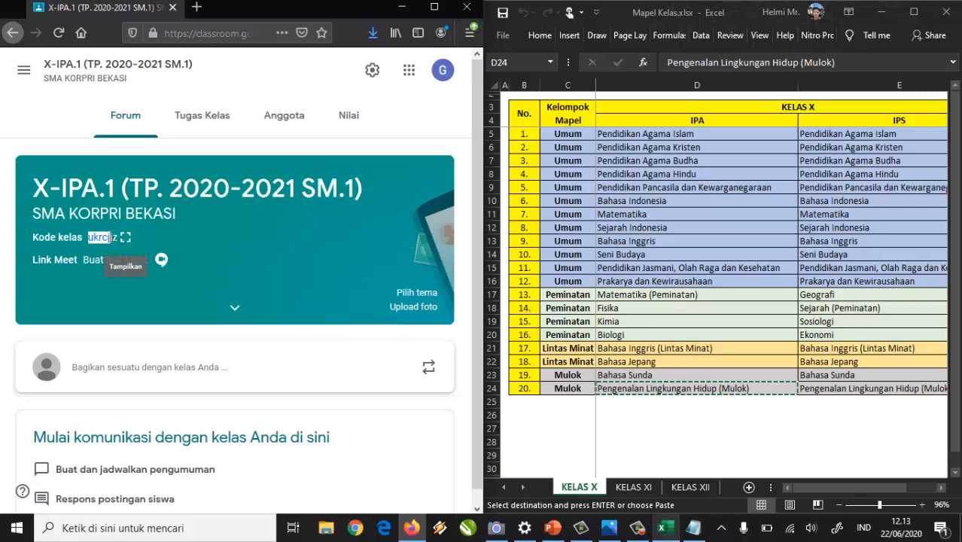
{"action": "left_click", "coordinate": [117, 237]}
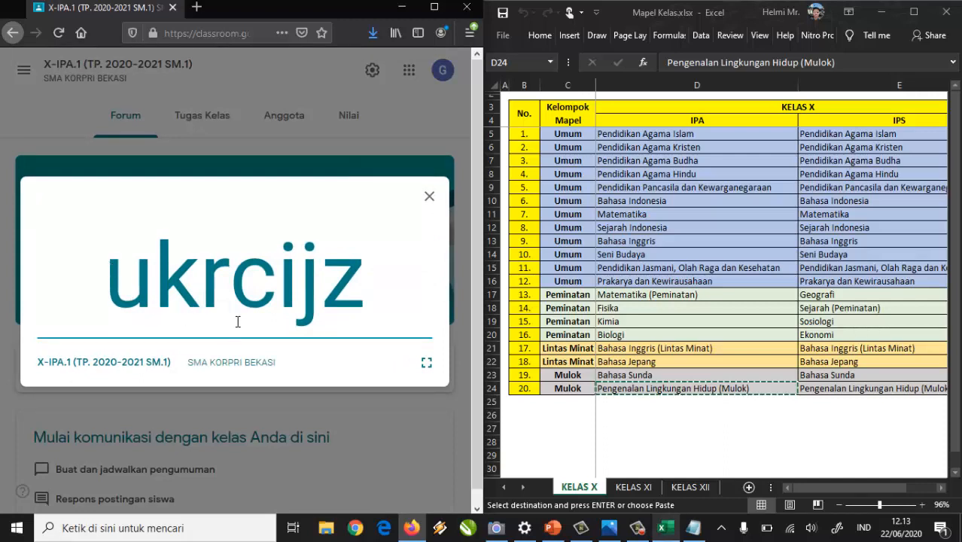
{"action": "left_click", "coordinate": [430, 197]}
{"action": "left_click", "coordinate": [22, 70]}
{"action": "left_click", "coordinate": [23, 74]}
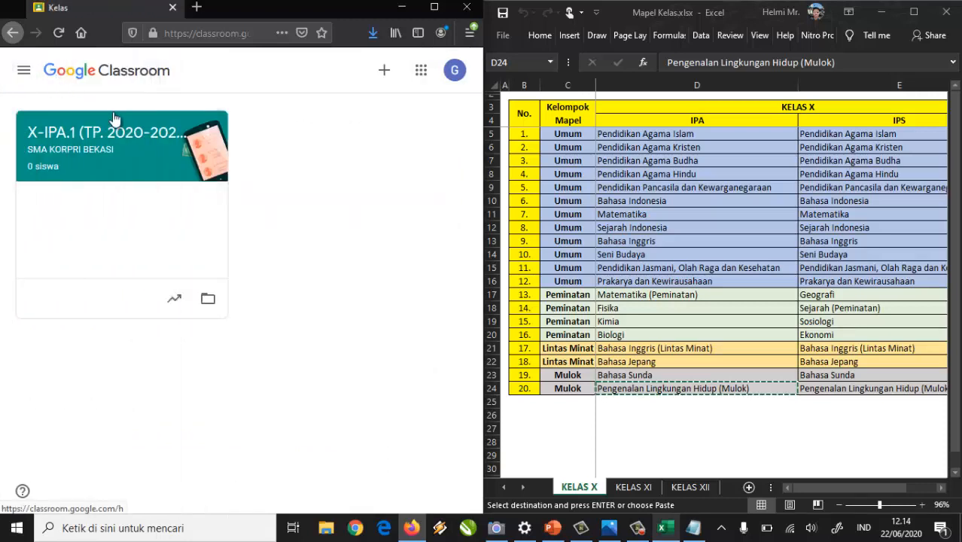
{"action": "left_click", "coordinate": [385, 73]}
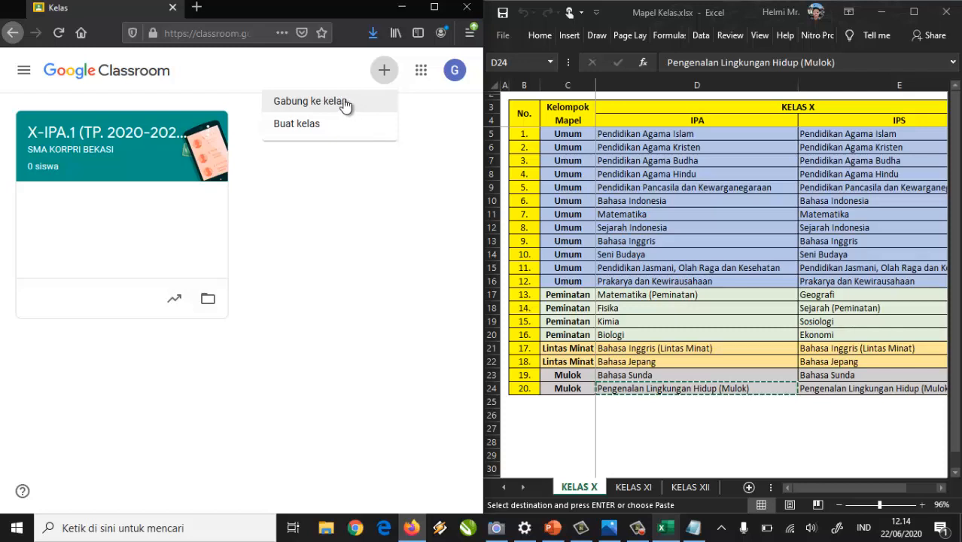
{"action": "left_click", "coordinate": [231, 91]}
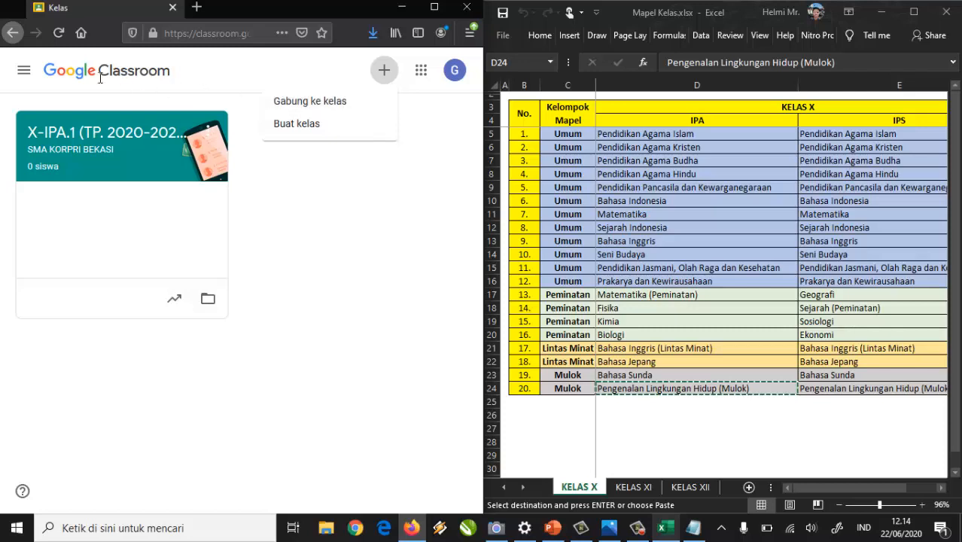
{"action": "left_click", "coordinate": [47, 135]}
{"action": "left_click", "coordinate": [124, 238]}
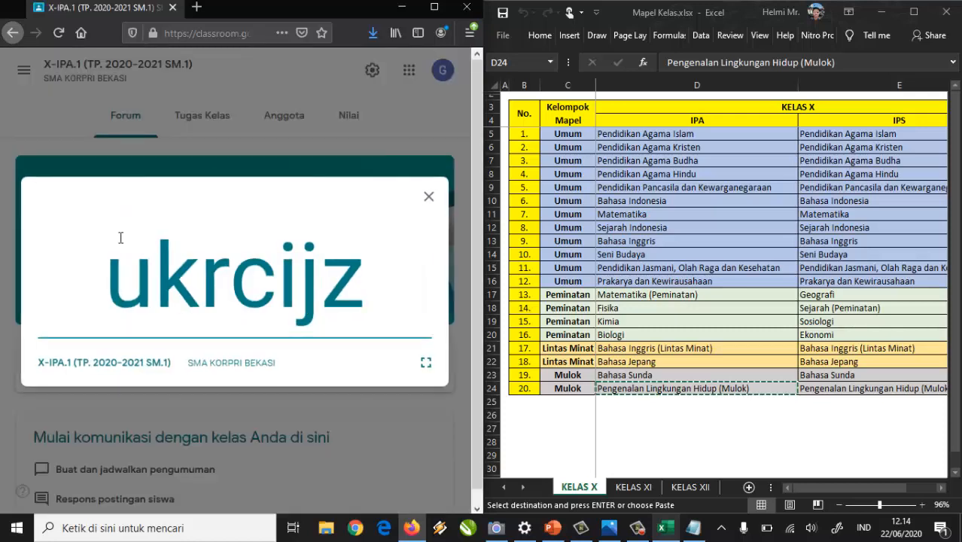
{"action": "left_click_drag", "start_coordinate": [114, 280], "coordinate": [369, 312]}
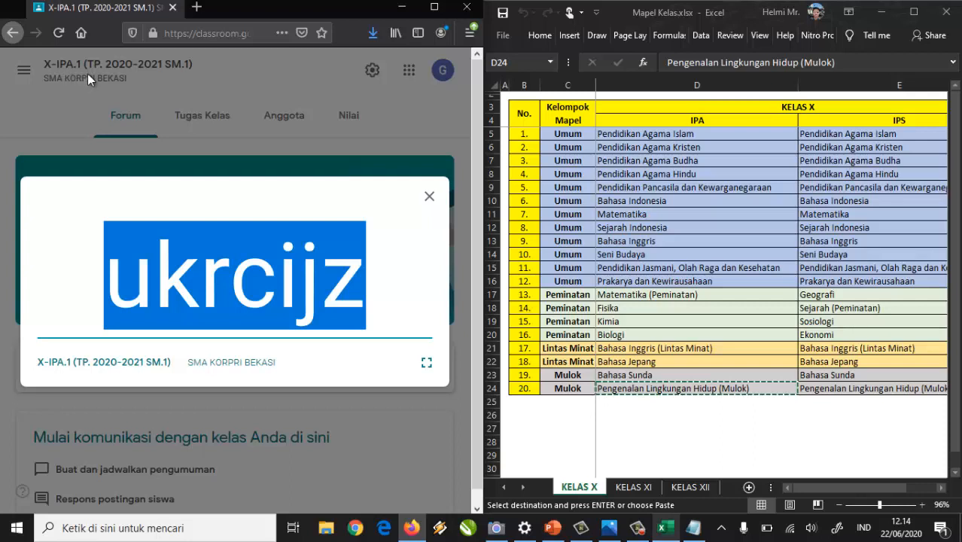
{"action": "left_click", "coordinate": [429, 197]}
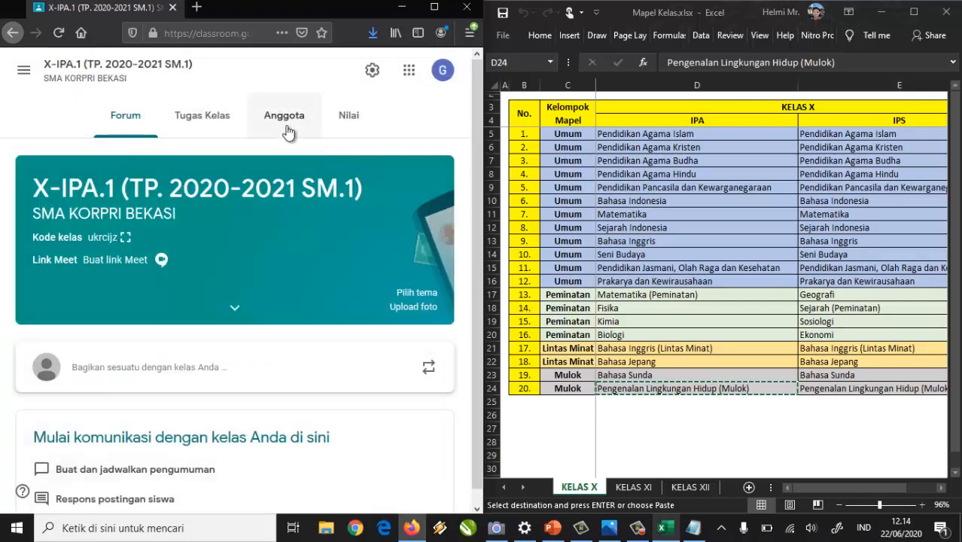
{"action": "left_click", "coordinate": [285, 119]}
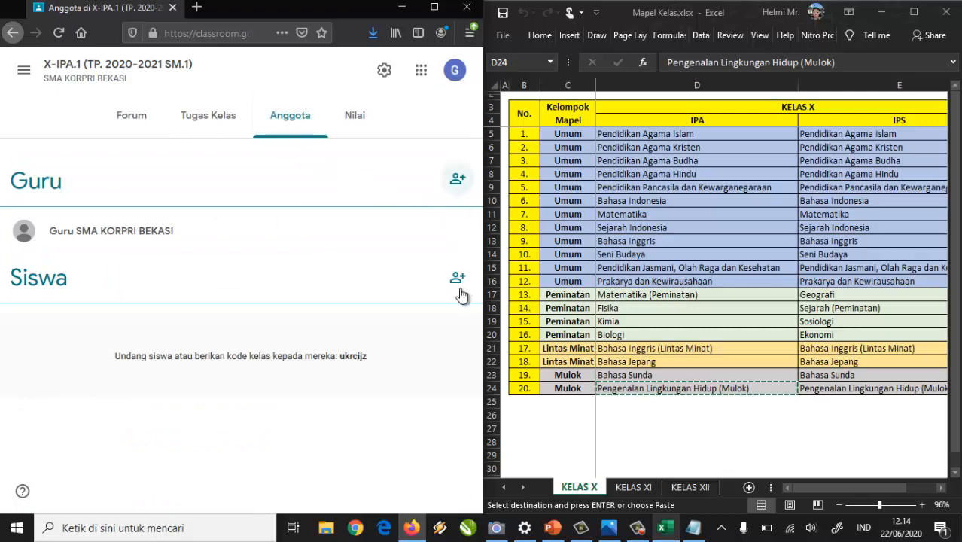
Search for a co-teacher by e-mail address, select the account, then cancel the invitation.
{"action": "left_click", "coordinate": [456, 182]}
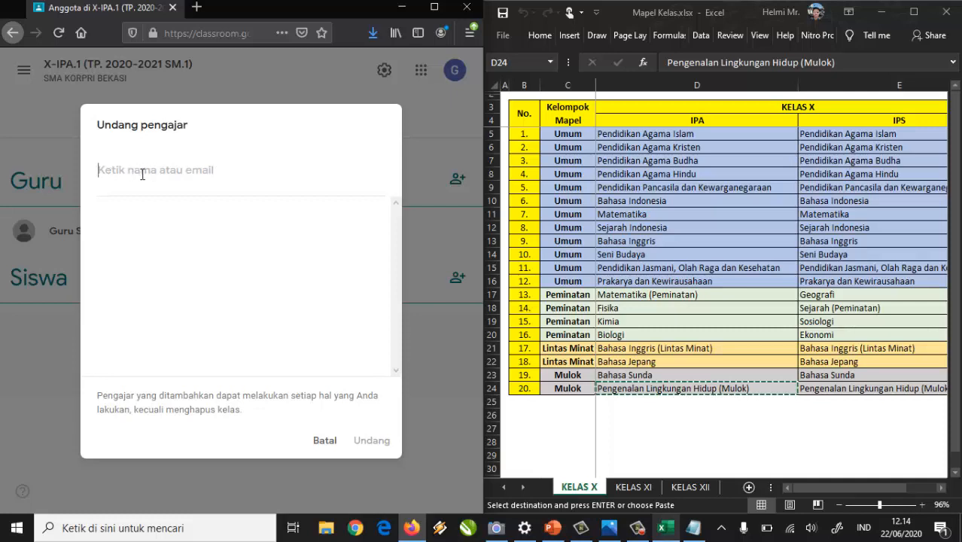
{"action": "type", "text": "HEL"}
{"action": "key", "text": "BackSpace"}
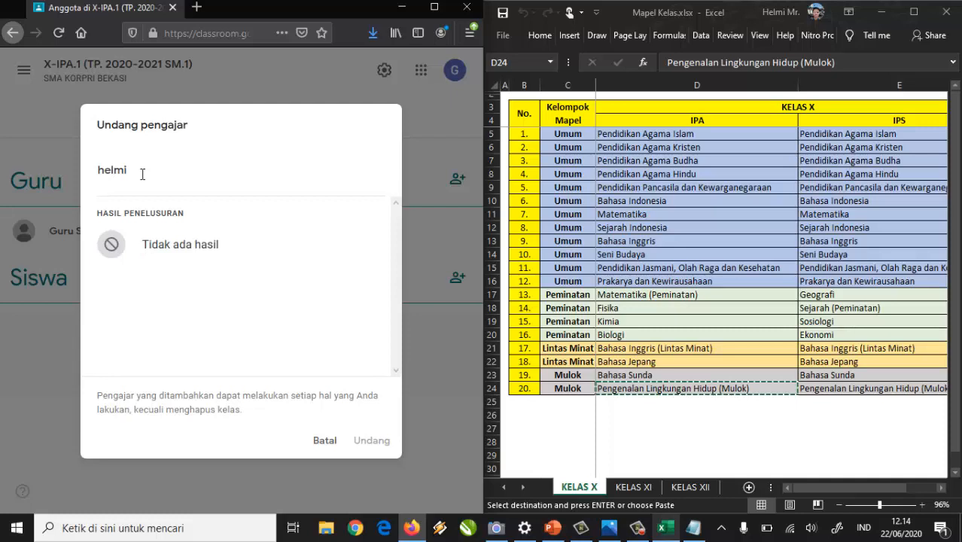
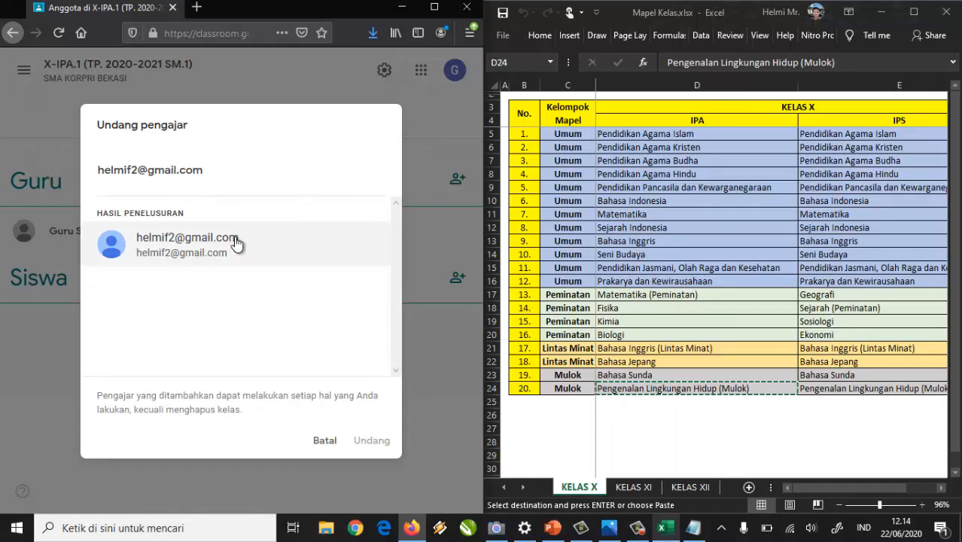
{"action": "left_click", "coordinate": [189, 248]}
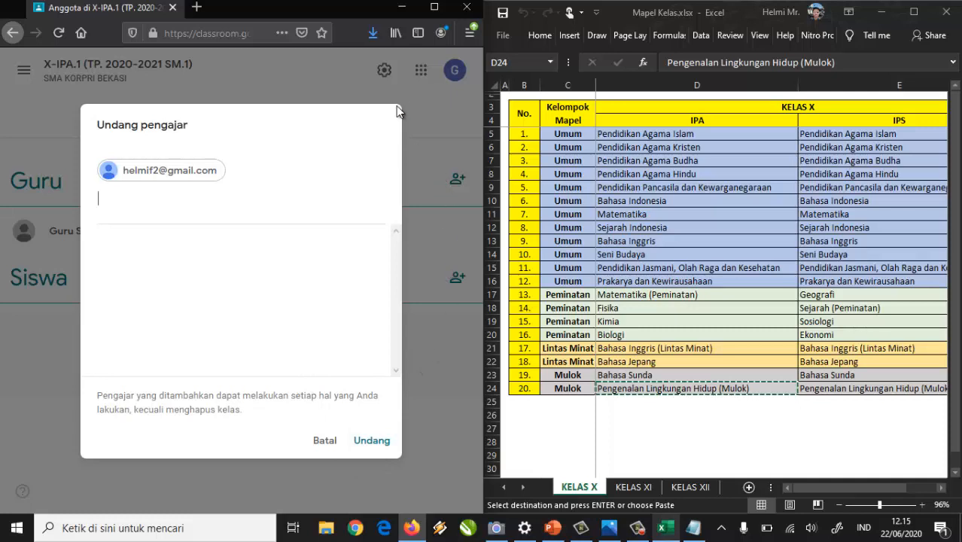
{"action": "left_click", "coordinate": [325, 441]}
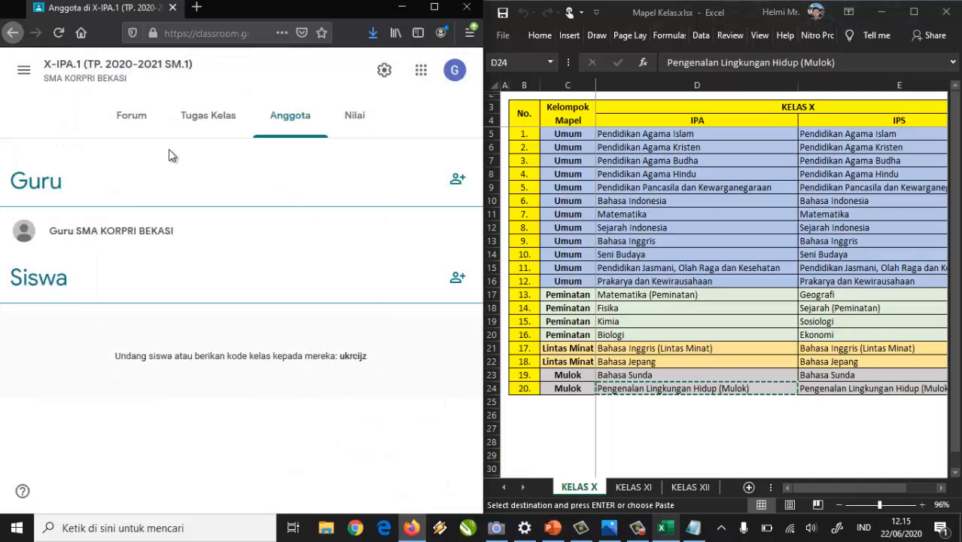
Return to the X-IPA.1 Forum stream and scroll down past the class code banner.
{"action": "left_click", "coordinate": [132, 119]}
{"action": "scroll", "coordinate": [191, 369], "scroll_direction": "down", "scroll_amount": 1}
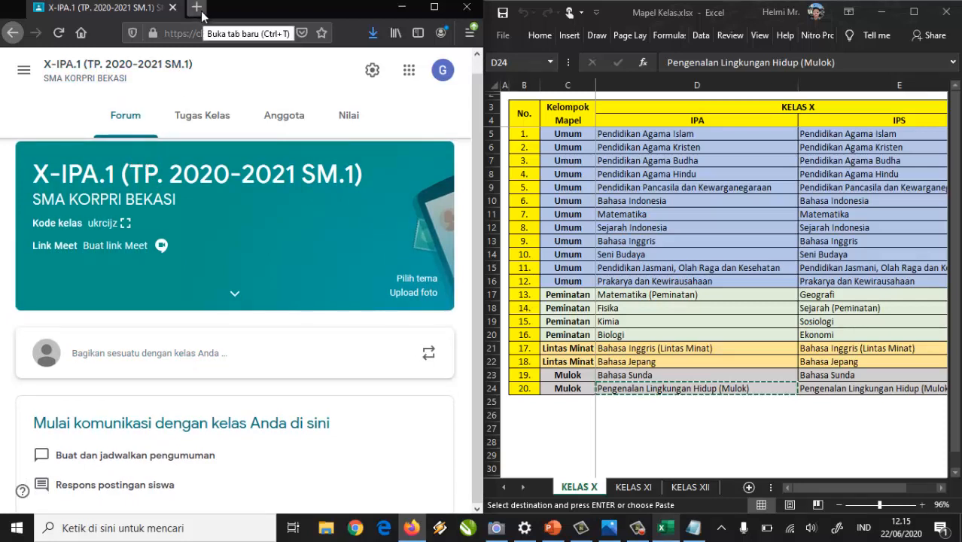
Maximize Firefox and load drive.google.com in a new tab.
{"action": "left_click", "coordinate": [435, 7]}
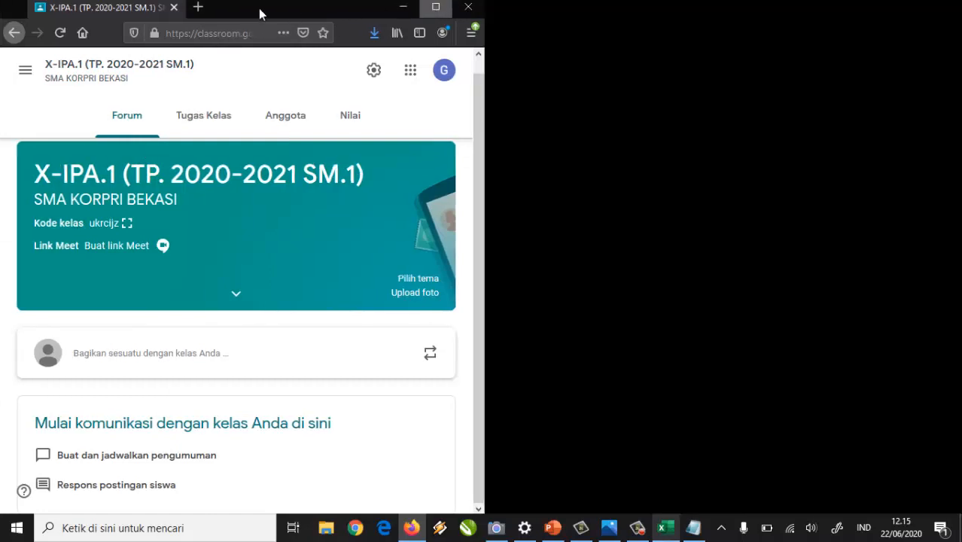
{"action": "left_click", "coordinate": [171, 12]}
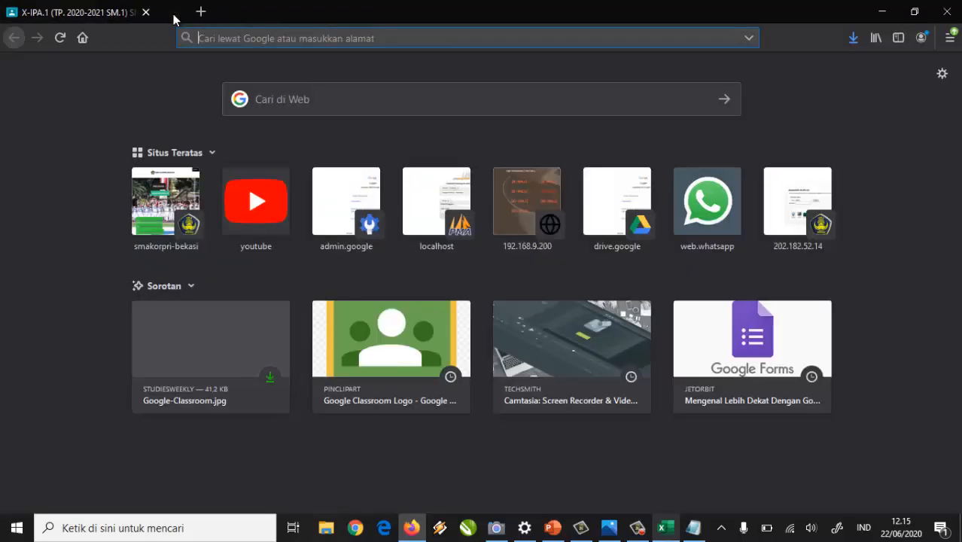
{"action": "type", "text": "driv"}
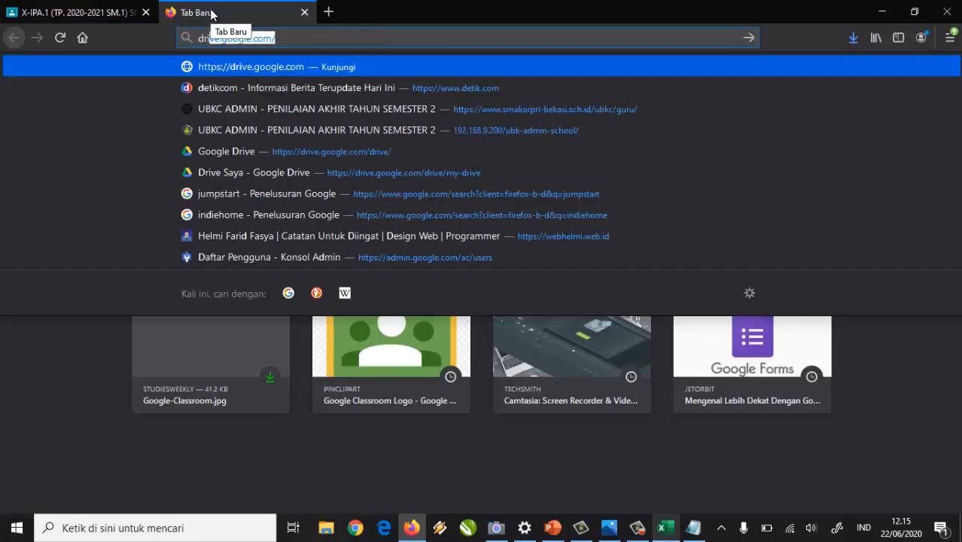
{"action": "left_click", "coordinate": [314, 33]}
{"action": "key", "text": "Return"}
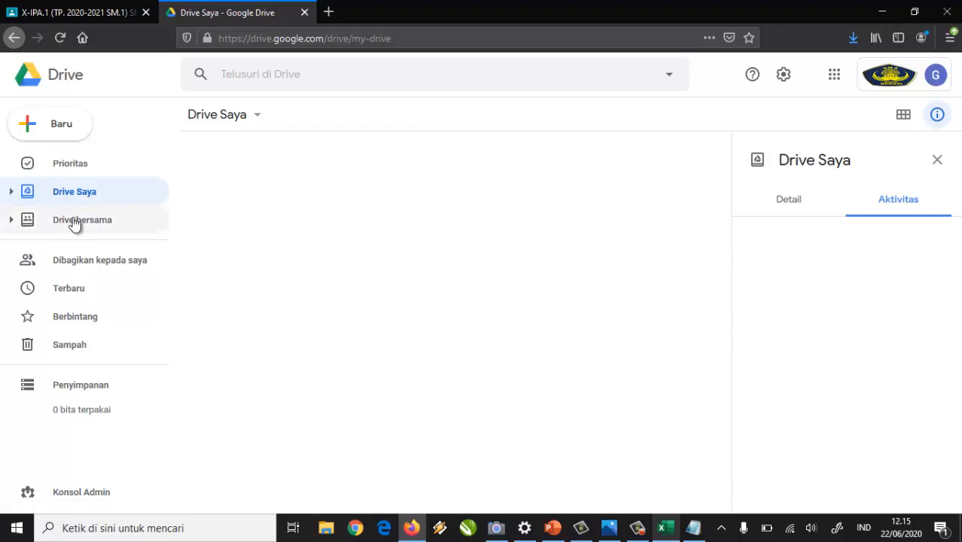
Go from Drive Saya to Drive bersama to see BERKAS SMA KORPRI BEKASI.
{"action": "left_click", "coordinate": [101, 194]}
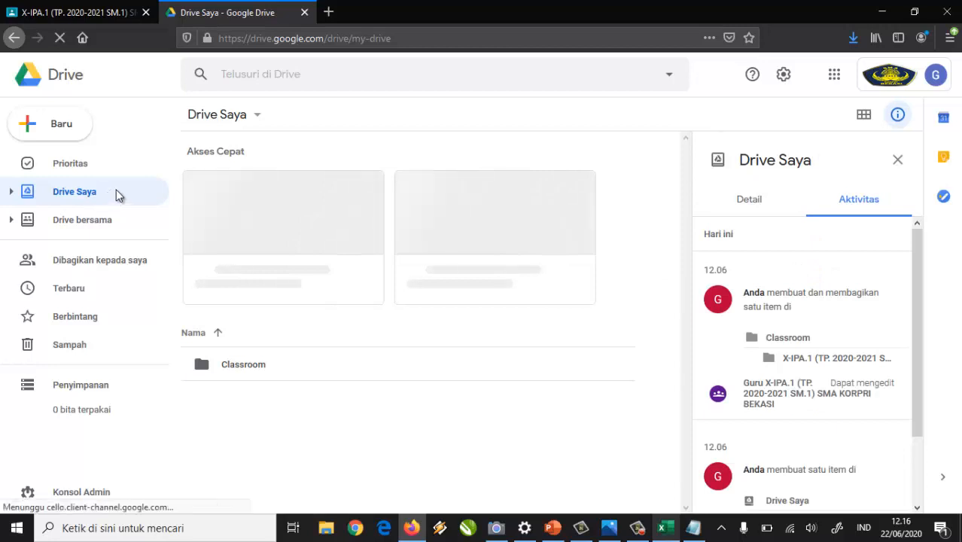
{"action": "left_click", "coordinate": [84, 220]}
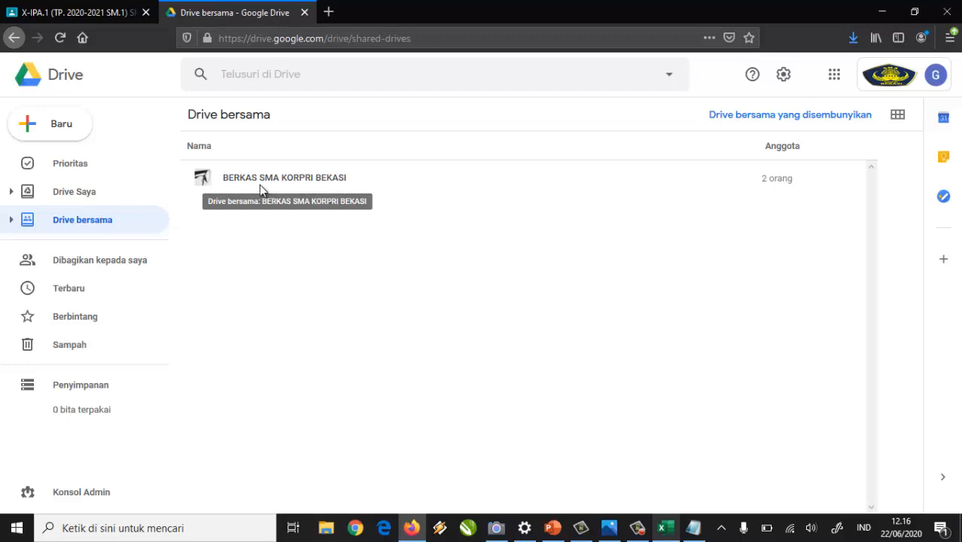
{"action": "double_click", "coordinate": [333, 182]}
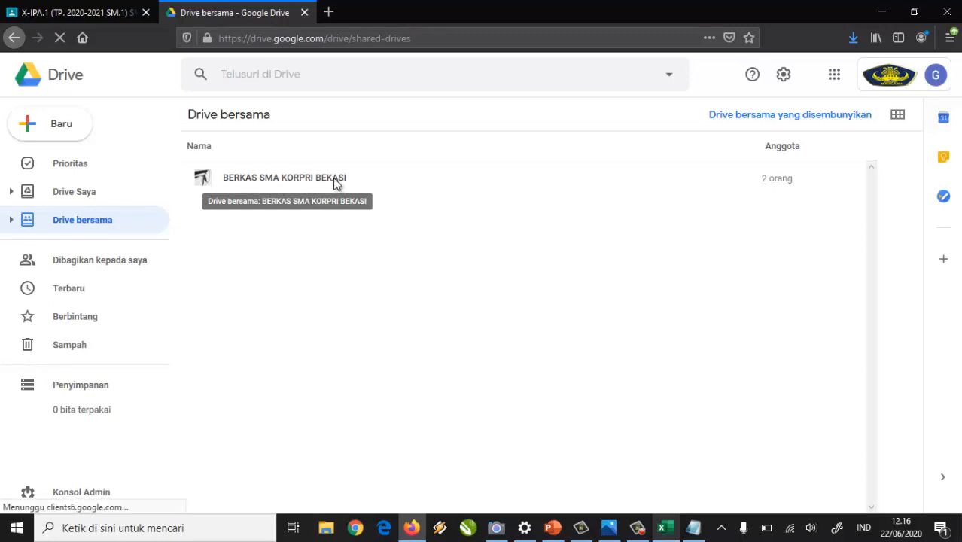
{"action": "right_click", "coordinate": [235, 181]}
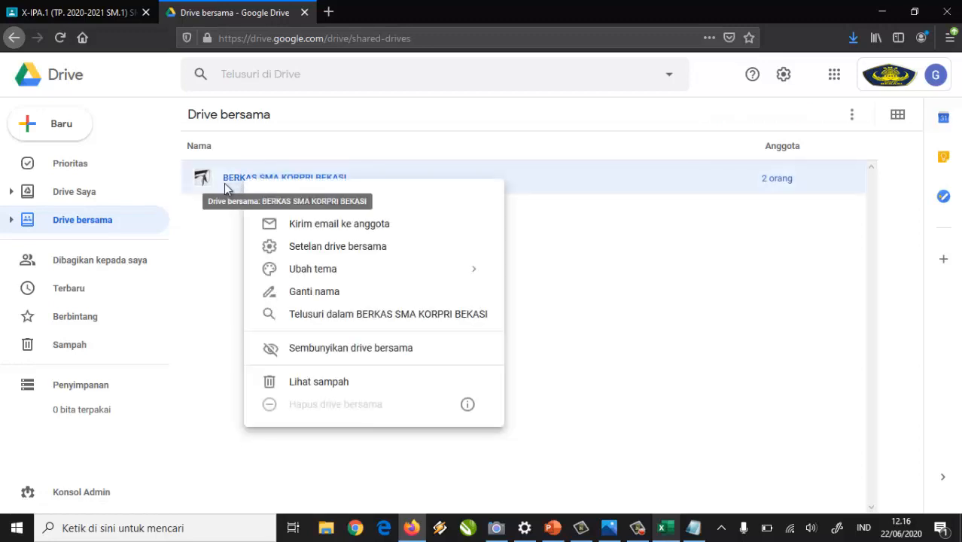
{"action": "left_click", "coordinate": [326, 291]}
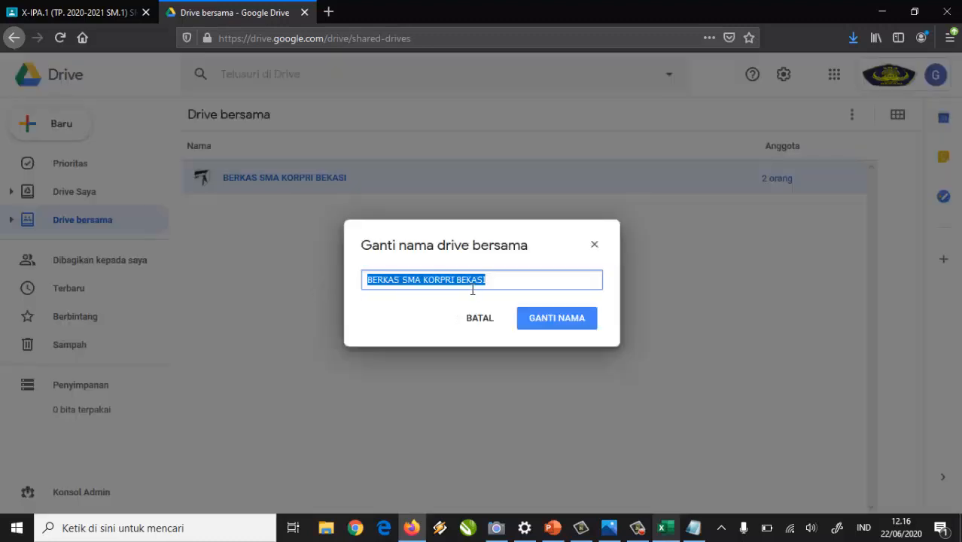
{"action": "left_click", "coordinate": [504, 280]}
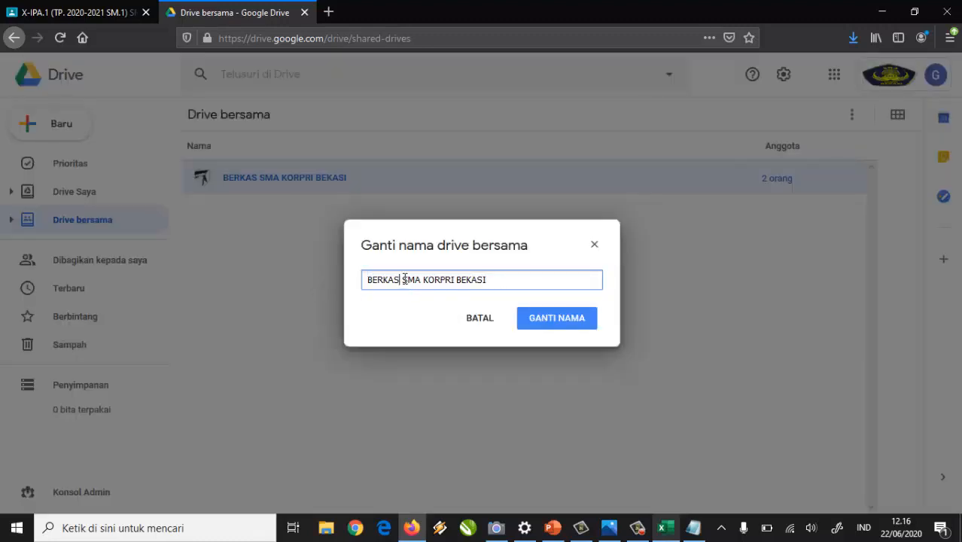
{"action": "left_click_drag", "start_coordinate": [403, 280], "coordinate": [491, 280]}
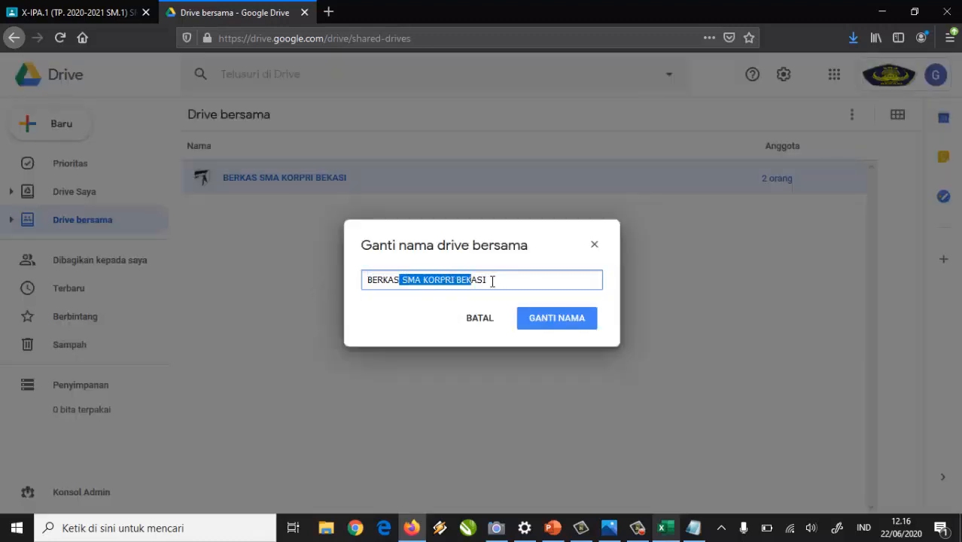
{"action": "left_click", "coordinate": [482, 322]}
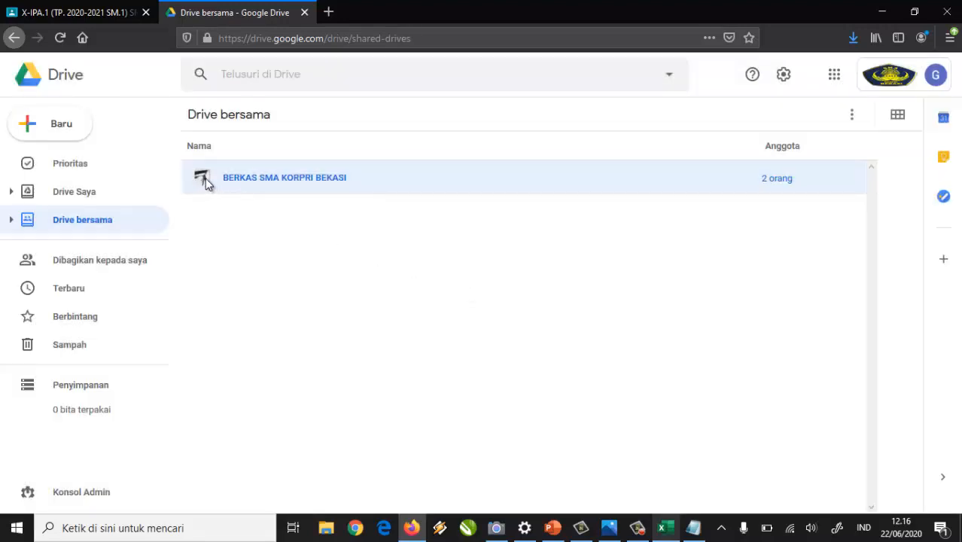
Open BERKAS SMA KORPRI BEKASI, then CLASSROOM, MATERI PEMBELAJARAN and KELAS X in turn.
{"action": "double_click", "coordinate": [251, 181]}
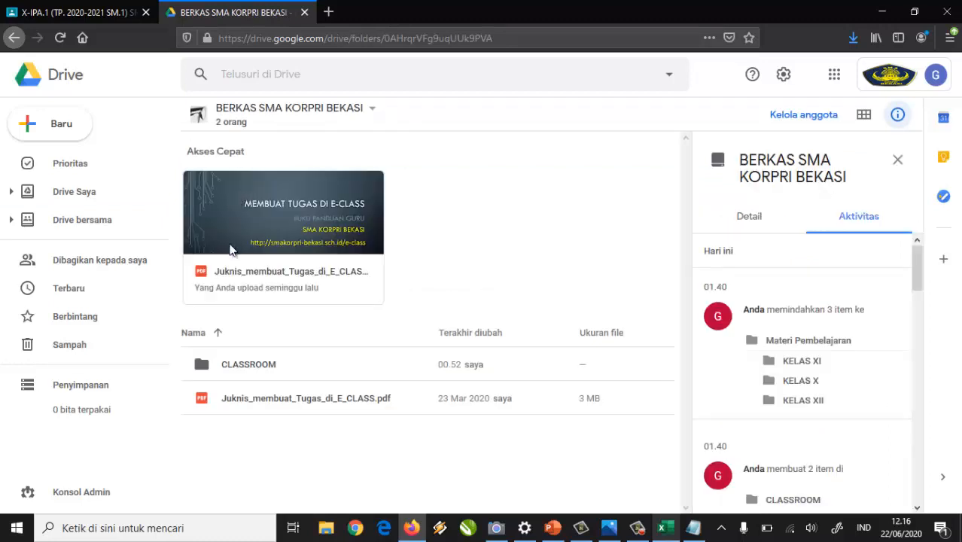
{"action": "double_click", "coordinate": [200, 366]}
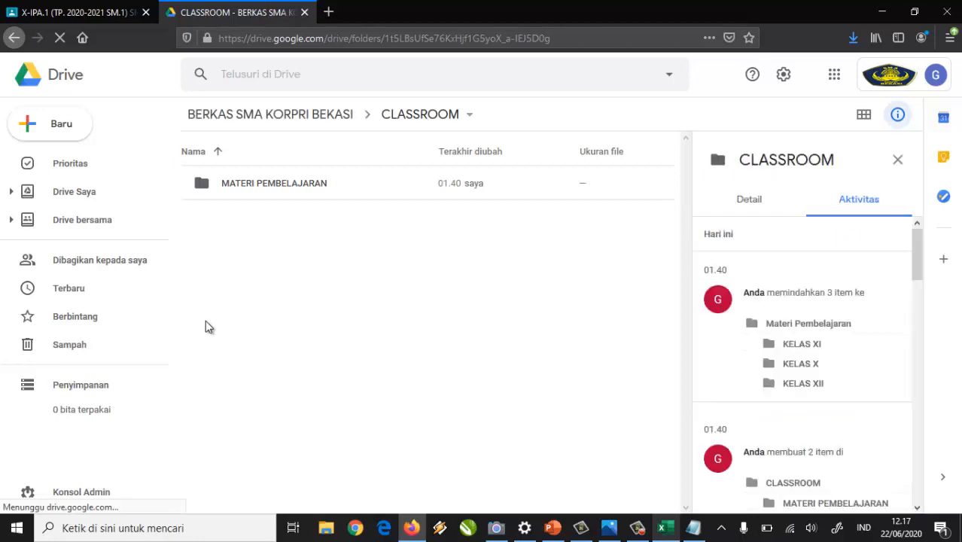
{"action": "double_click", "coordinate": [201, 187]}
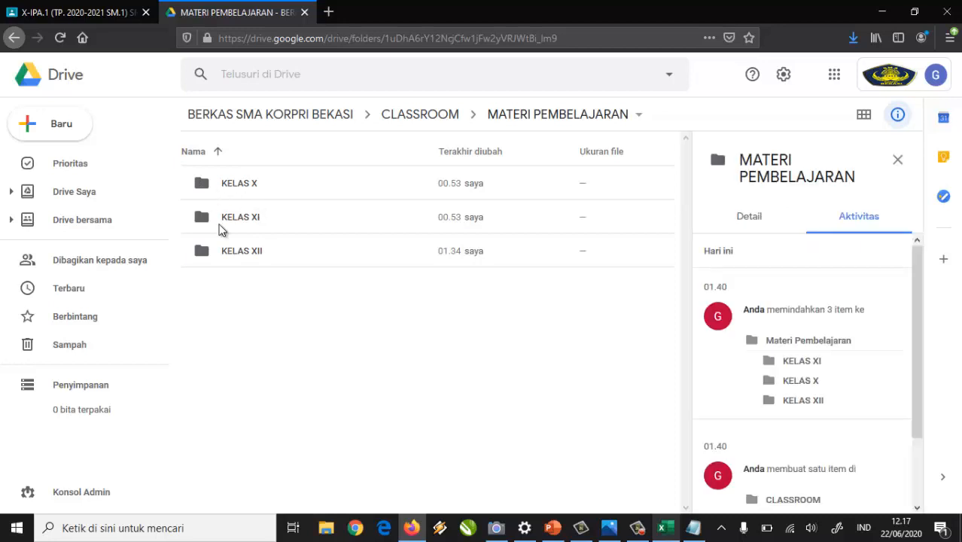
{"action": "double_click", "coordinate": [202, 185]}
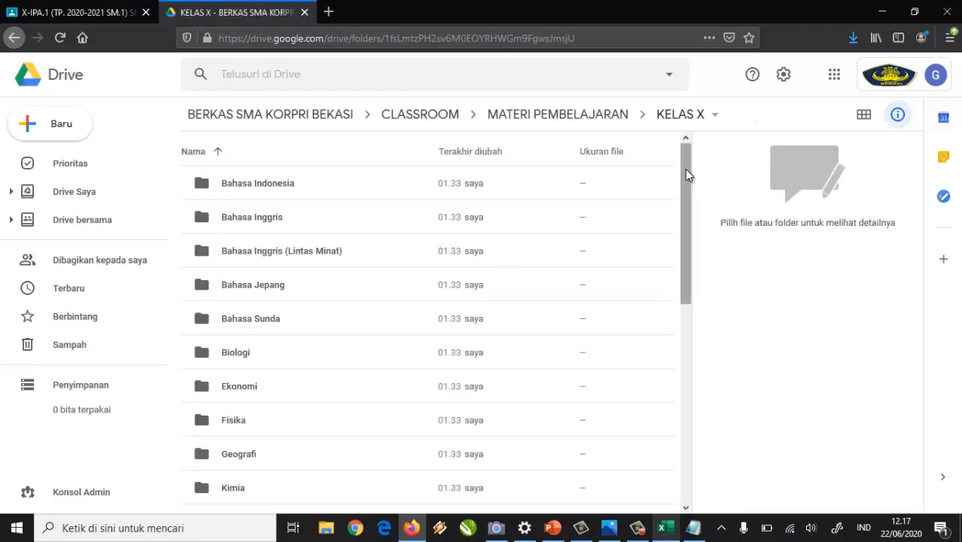
Scroll through KELAS X's subject folders, then use the MATERI PEMBELAJARAN breadcrumb.
{"action": "left_click_drag", "start_coordinate": [685, 170], "coordinate": [693, 362]}
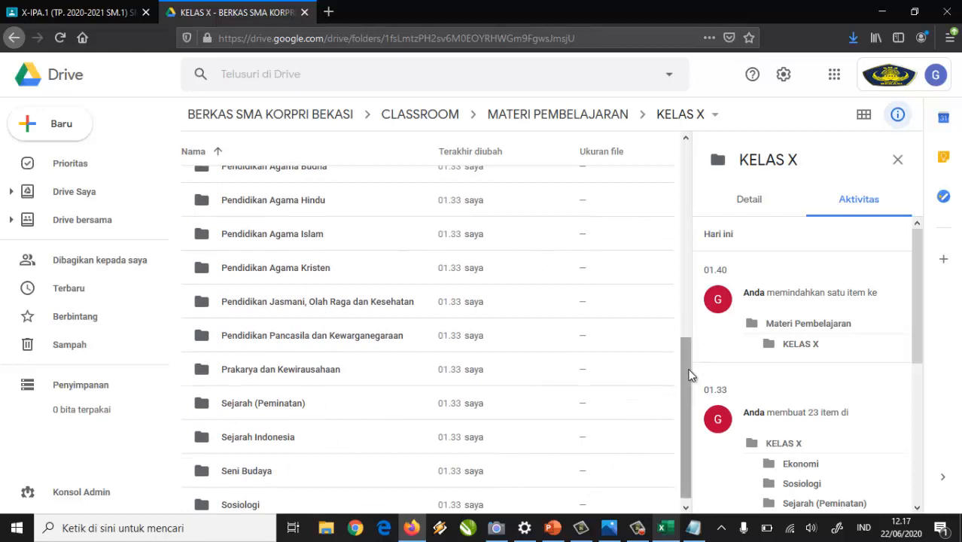
{"action": "left_click_drag", "start_coordinate": [692, 369], "coordinate": [687, 387]}
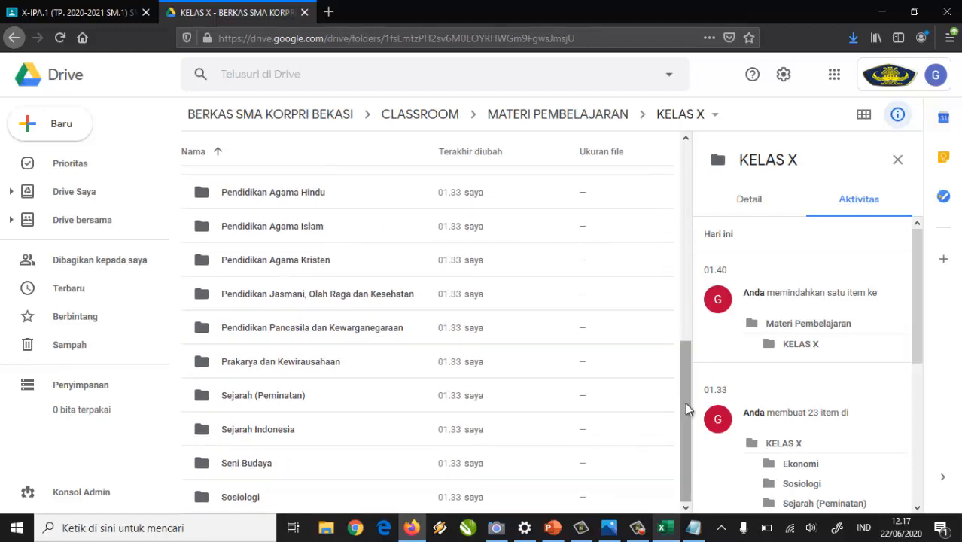
{"action": "left_click_drag", "start_coordinate": [685, 402], "coordinate": [687, 228]}
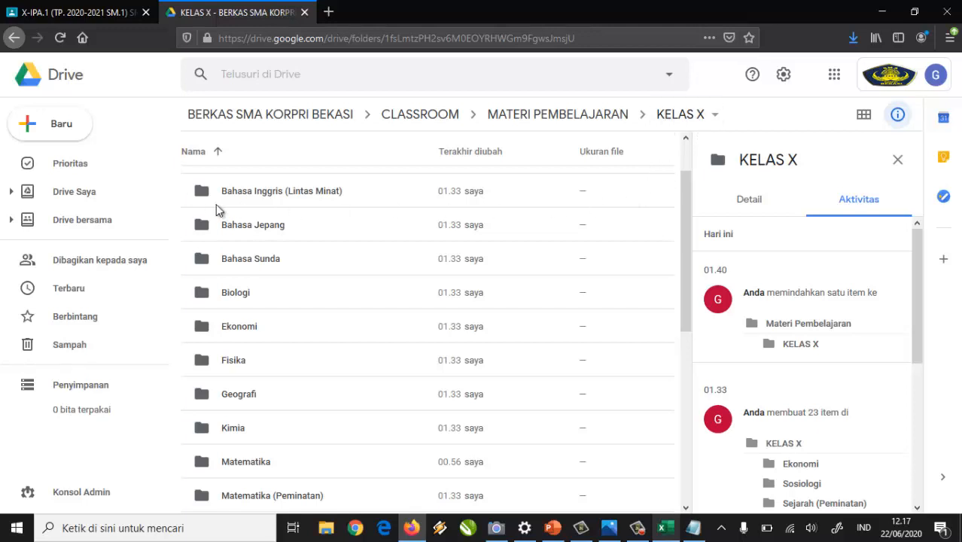
{"action": "scroll", "coordinate": [548, 327], "scroll_direction": "down", "scroll_amount": 5}
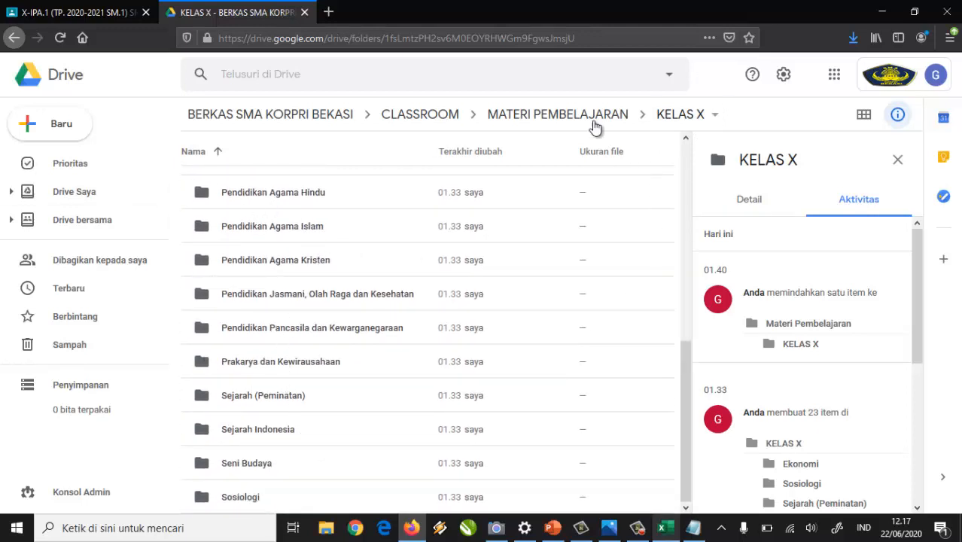
{"action": "left_click", "coordinate": [578, 121]}
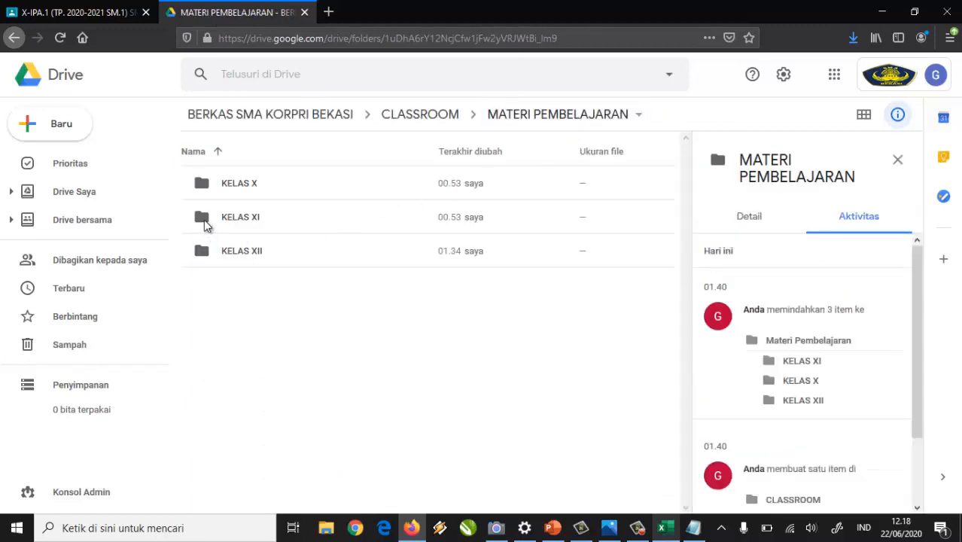
In File Explorer, browse Desktop\CLASSROOM's KELAS X and KELAS XI folders.
{"action": "left_click", "coordinate": [326, 531]}
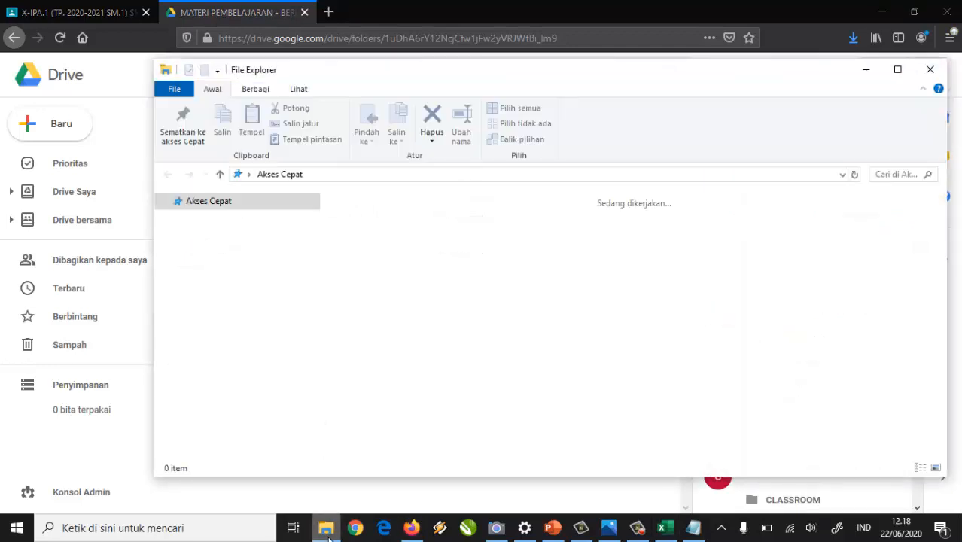
{"action": "left_click", "coordinate": [201, 225]}
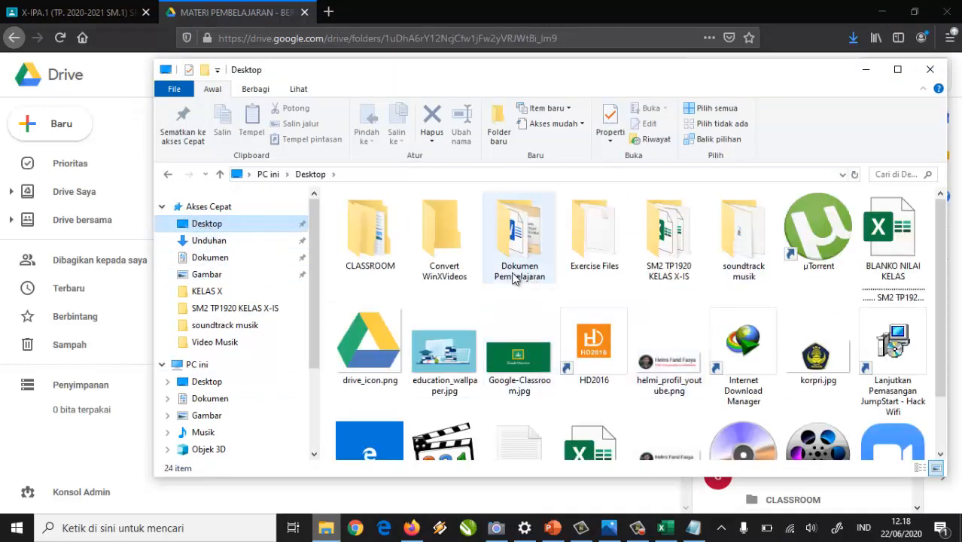
{"action": "left_click", "coordinate": [369, 242]}
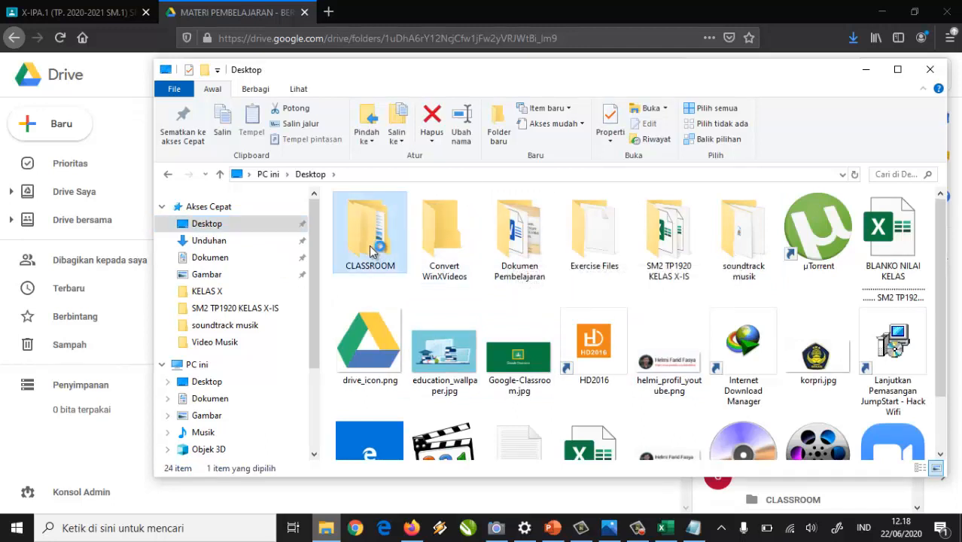
{"action": "double_click", "coordinate": [370, 245]}
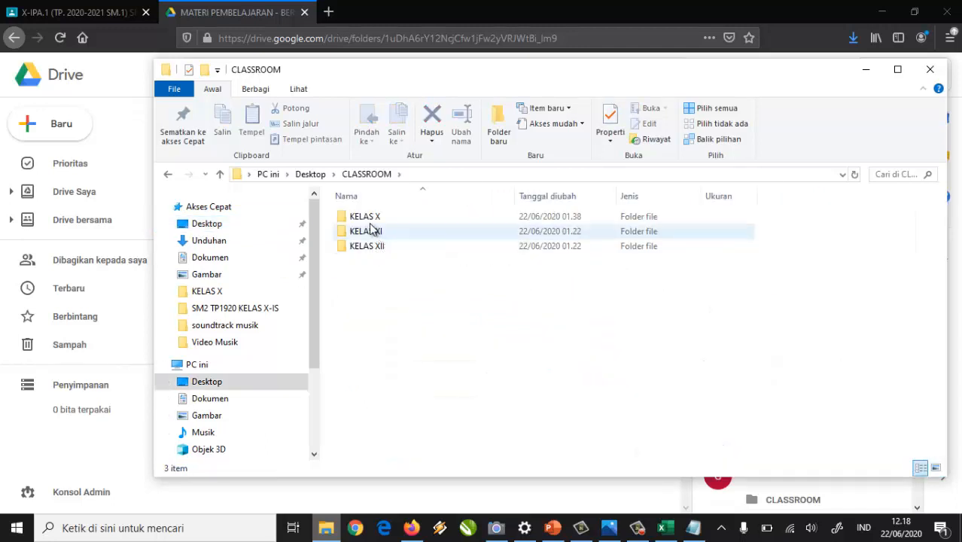
{"action": "left_click", "coordinate": [357, 222]}
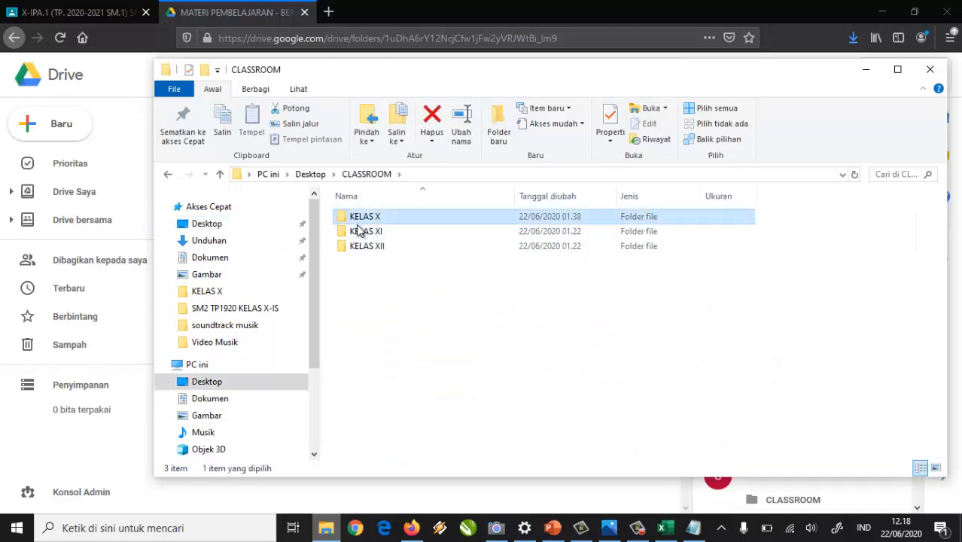
{"action": "double_click", "coordinate": [359, 223]}
{"action": "scroll", "coordinate": [472, 323], "scroll_direction": "down", "scroll_amount": 3}
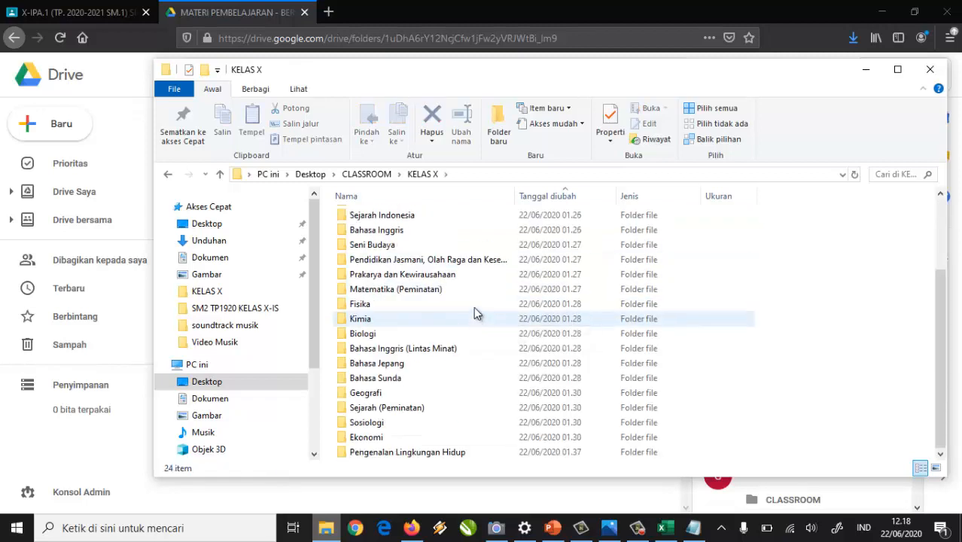
{"action": "left_click", "coordinate": [369, 175]}
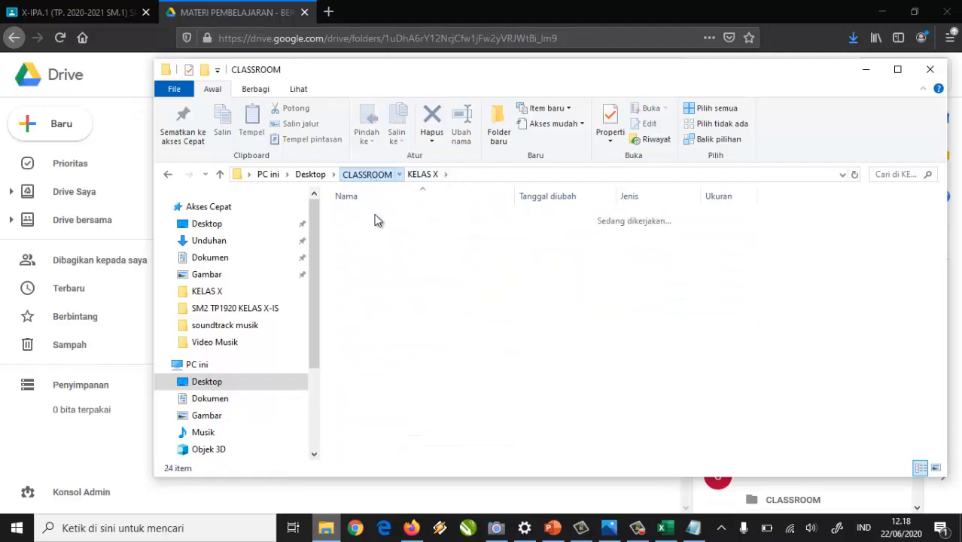
{"action": "double_click", "coordinate": [380, 235]}
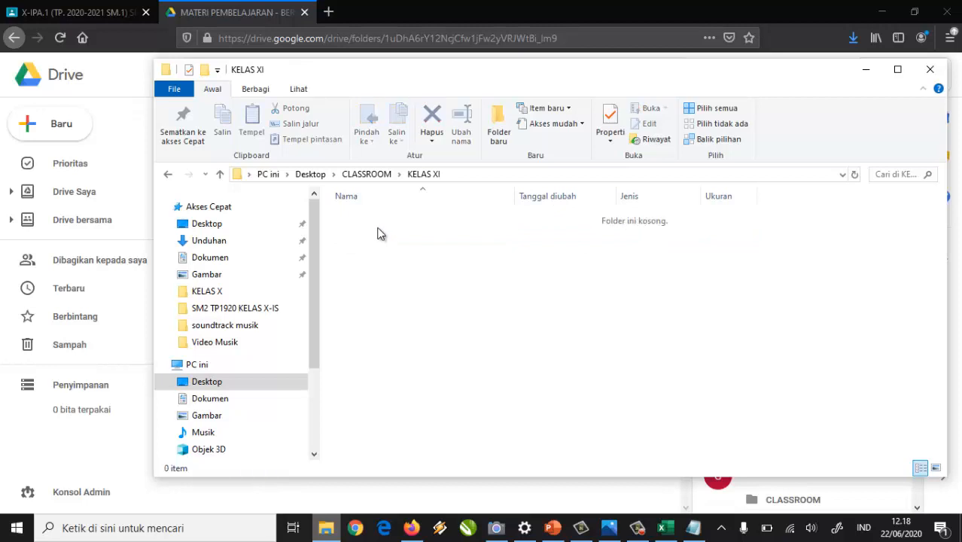
{"action": "left_click", "coordinate": [380, 175]}
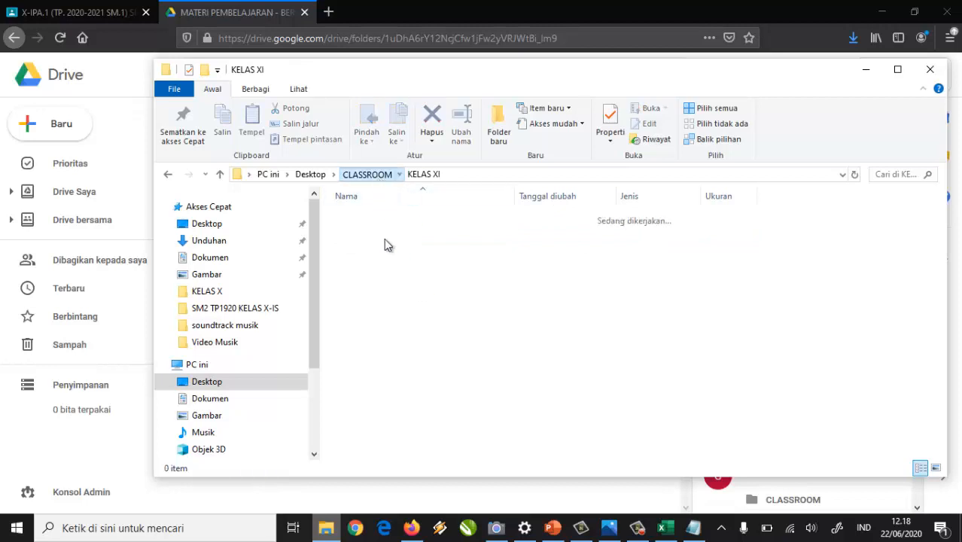
{"action": "double_click", "coordinate": [369, 217]}
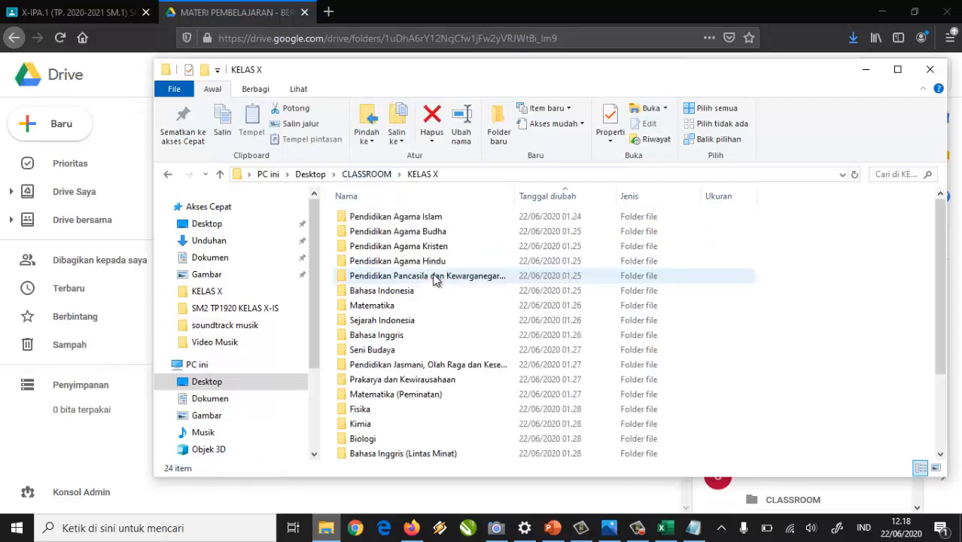
Copy all 24 subject folders from KELAS X and paste them into KELAS XI.
{"action": "key", "text": "ctrl+a"}
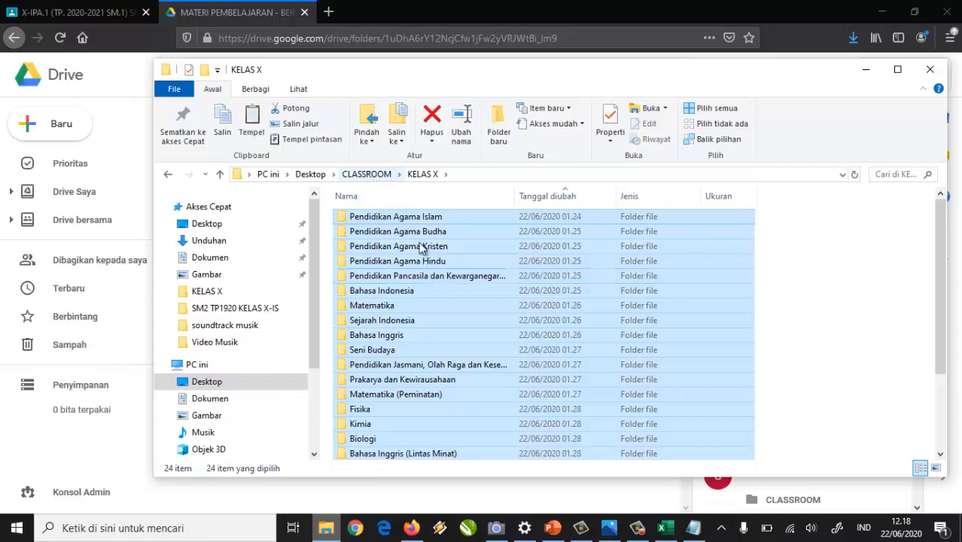
{"action": "right_click", "coordinate": [402, 241]}
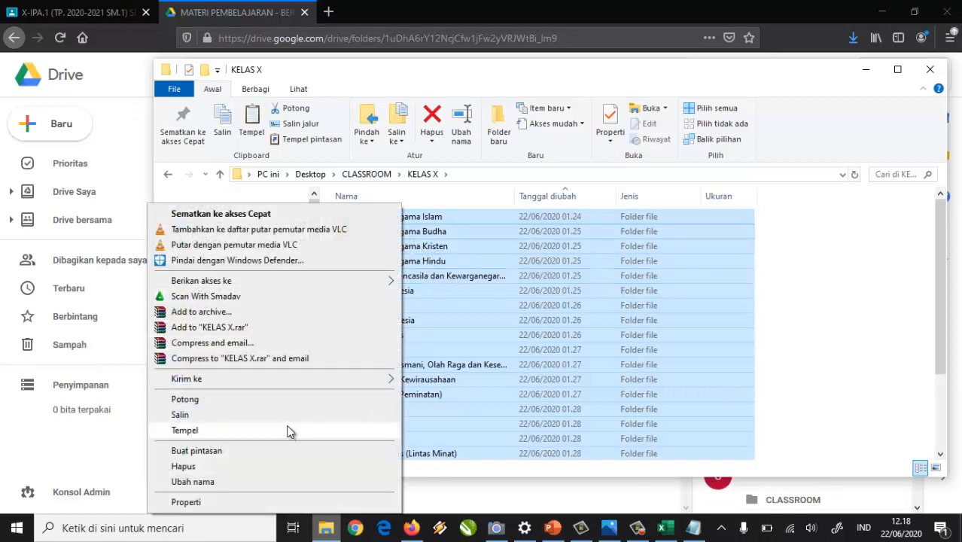
{"action": "left_click", "coordinate": [281, 416]}
{"action": "left_click", "coordinate": [368, 175]}
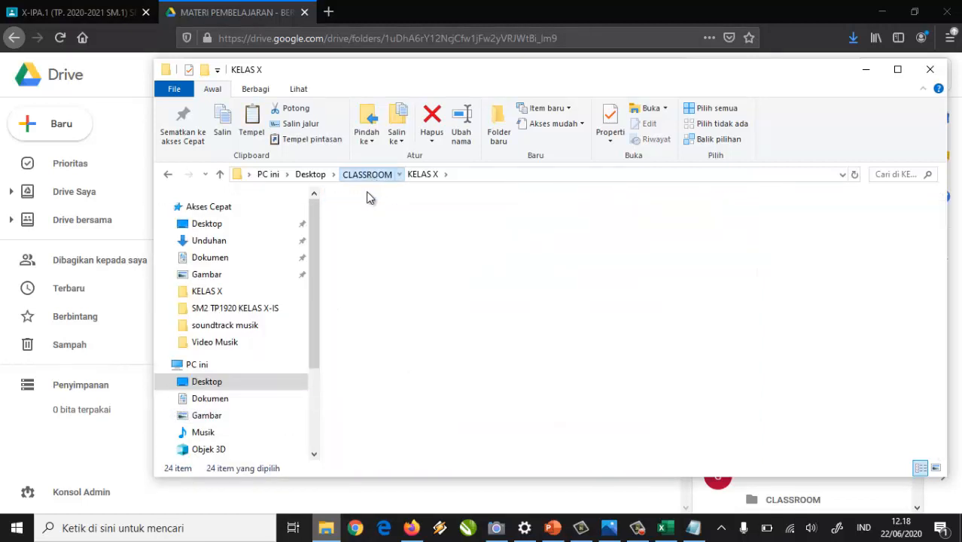
{"action": "double_click", "coordinate": [375, 231]}
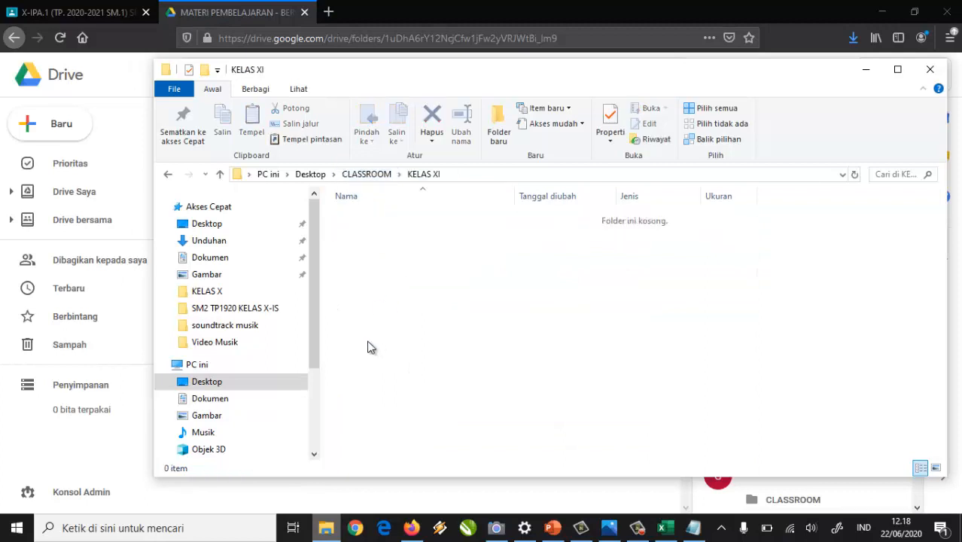
{"action": "right_click", "coordinate": [387, 374]}
{"action": "left_click", "coordinate": [314, 267]}
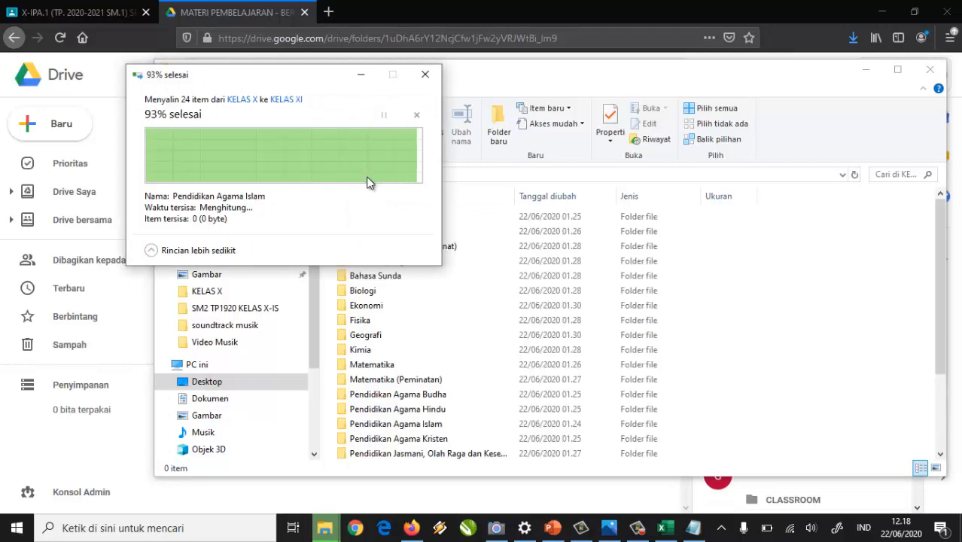
Paste the same 24 subject folders into the empty KELAS XII folder.
{"action": "left_click", "coordinate": [369, 174]}
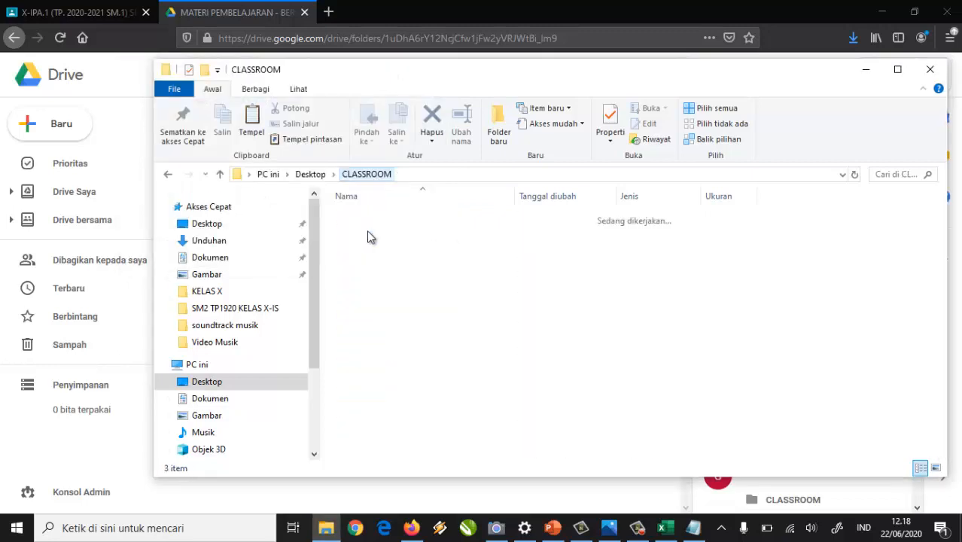
{"action": "left_click", "coordinate": [368, 246]}
{"action": "double_click", "coordinate": [368, 249]}
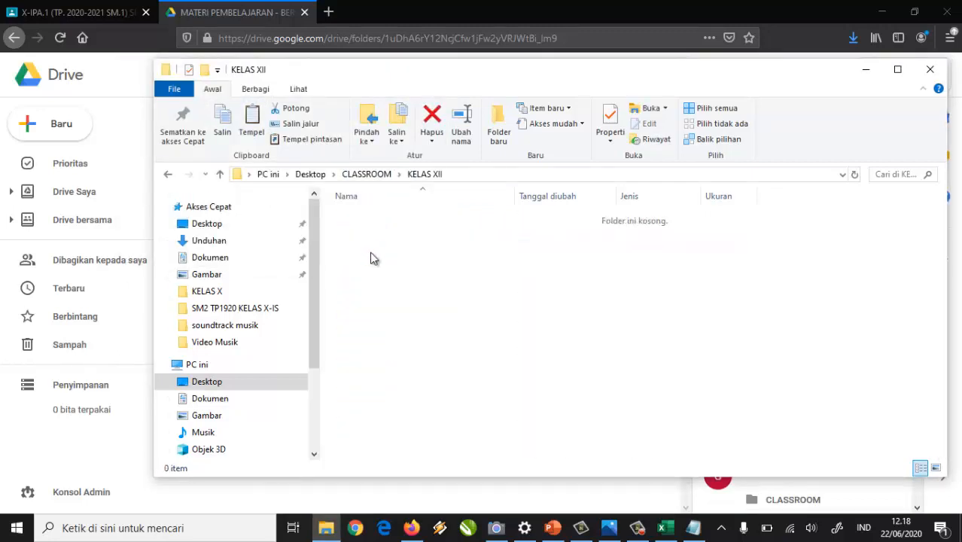
{"action": "right_click", "coordinate": [364, 244]}
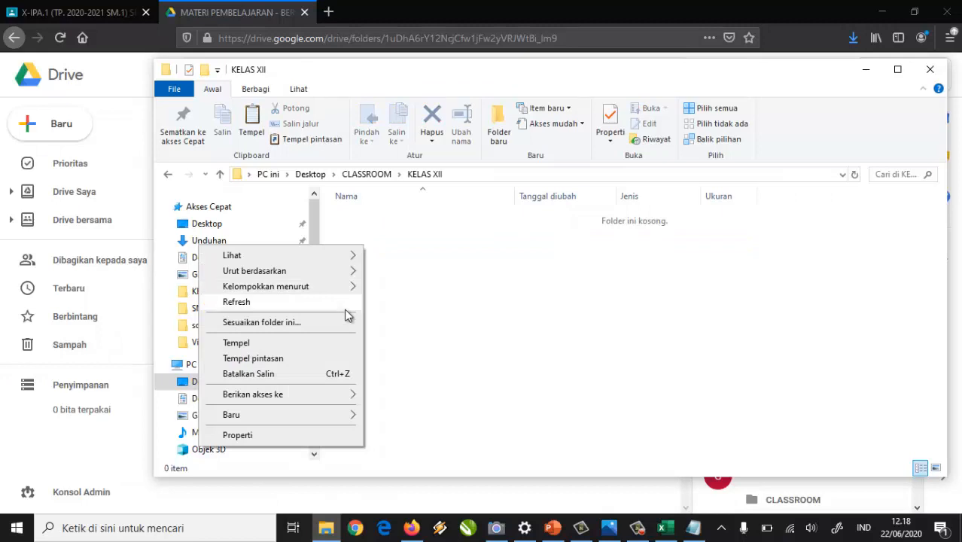
{"action": "left_click", "coordinate": [269, 344]}
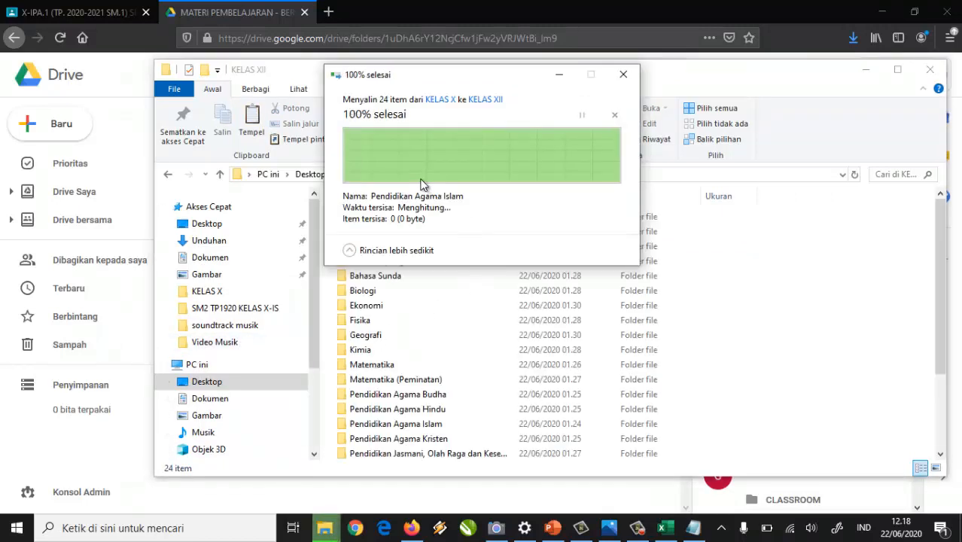
{"action": "left_click", "coordinate": [341, 58]}
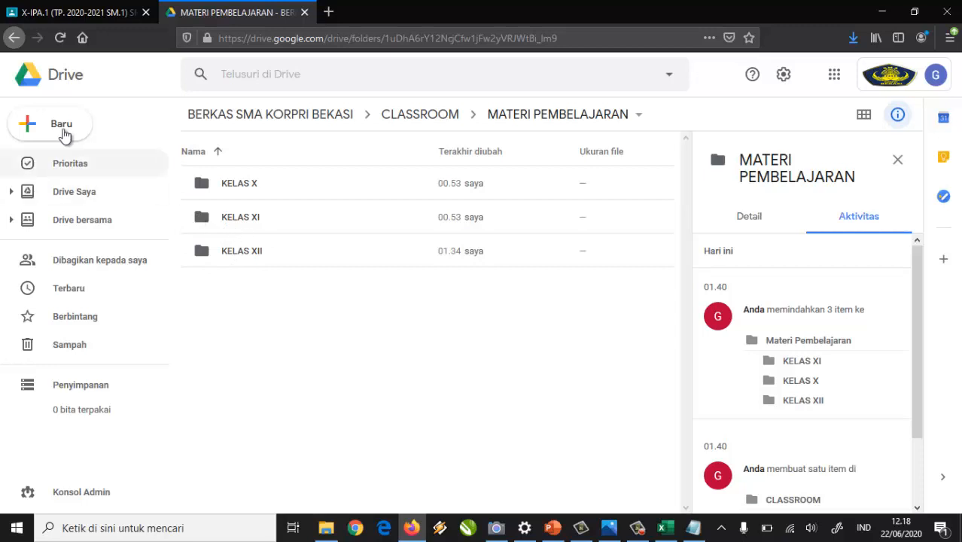
Open the still-empty KELAS XI folder inside MATERI PEMBELAJARAN on the shared drive.
{"action": "left_click", "coordinate": [26, 129]}
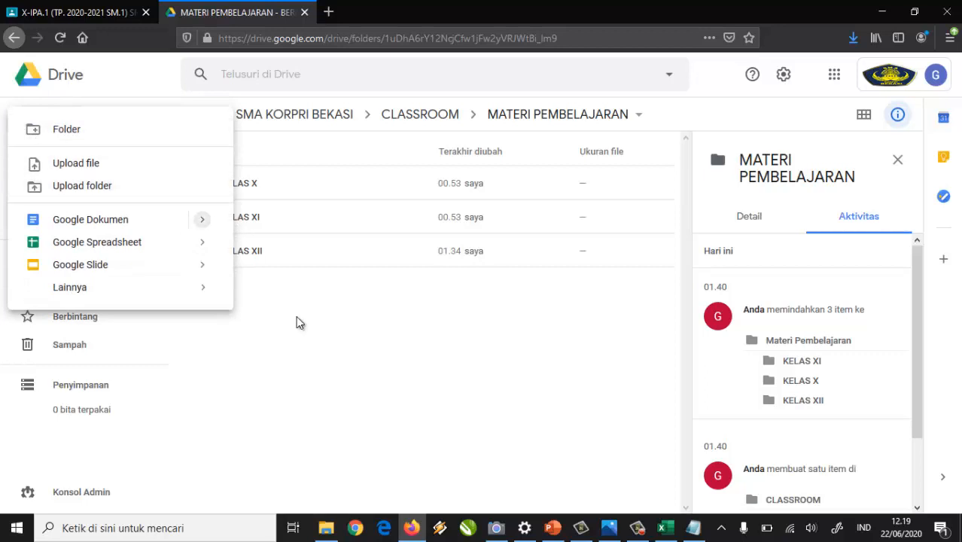
{"action": "left_click", "coordinate": [283, 265]}
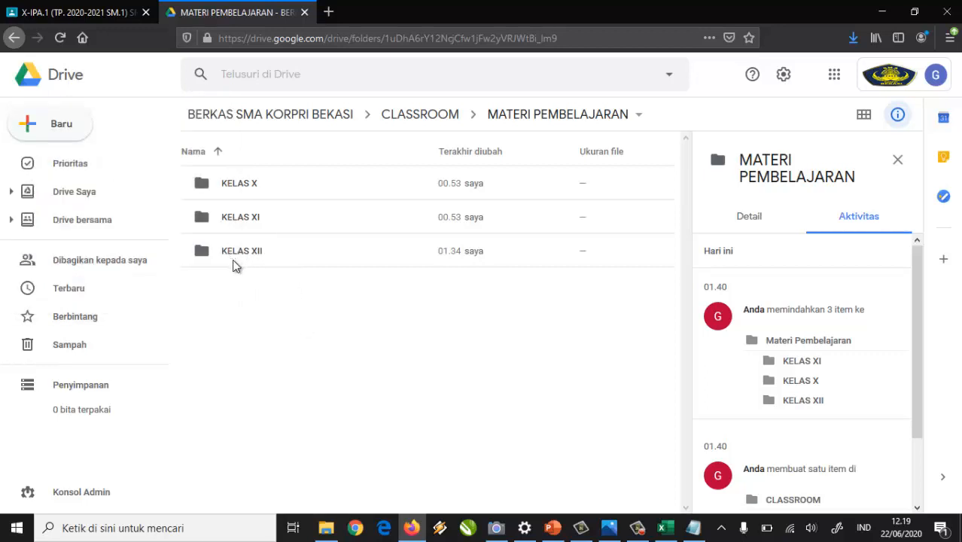
{"action": "left_click", "coordinate": [200, 222]}
{"action": "double_click", "coordinate": [194, 225]}
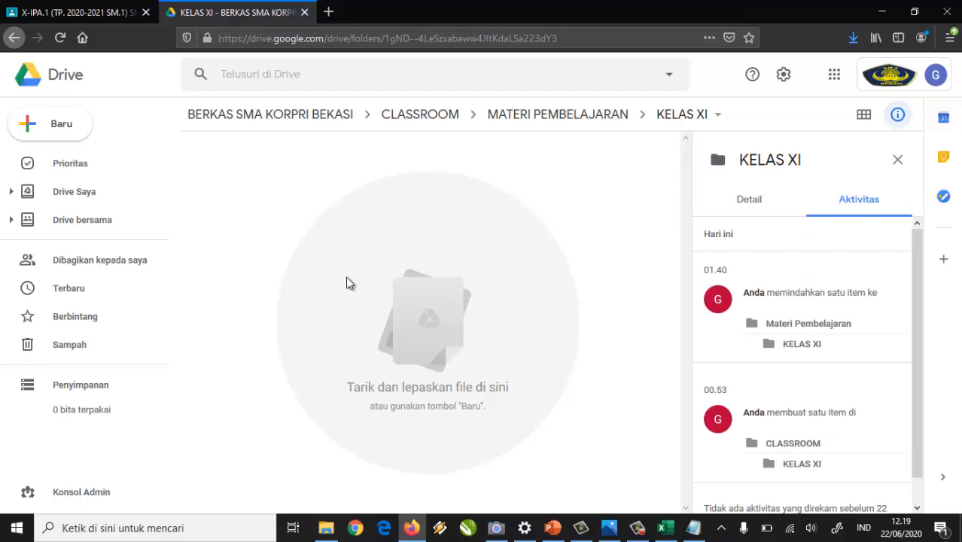
Place File Explorer on the right half and open the local CLASSROOM > KELAS XI folder.
{"action": "left_click", "coordinate": [328, 529]}
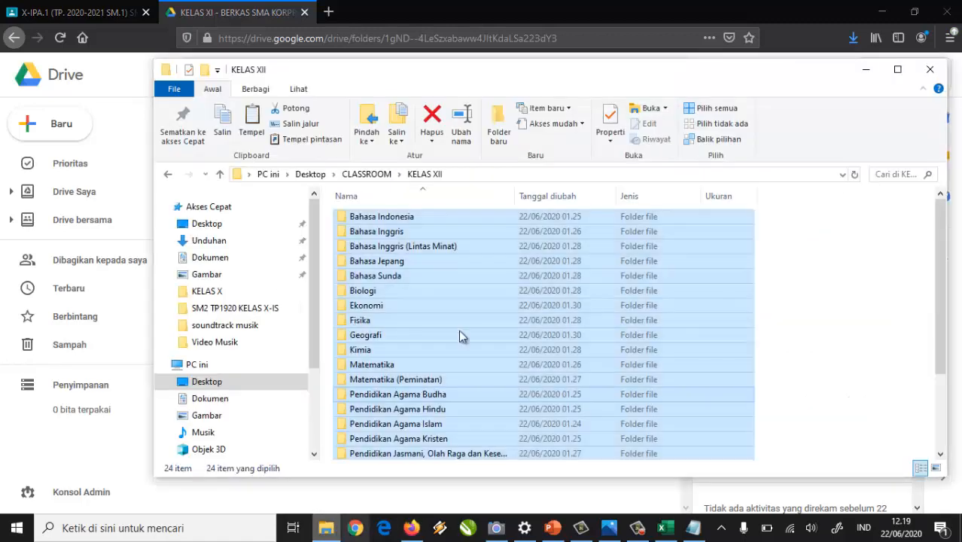
{"action": "left_click_drag", "start_coordinate": [509, 80], "coordinate": [864, 78]}
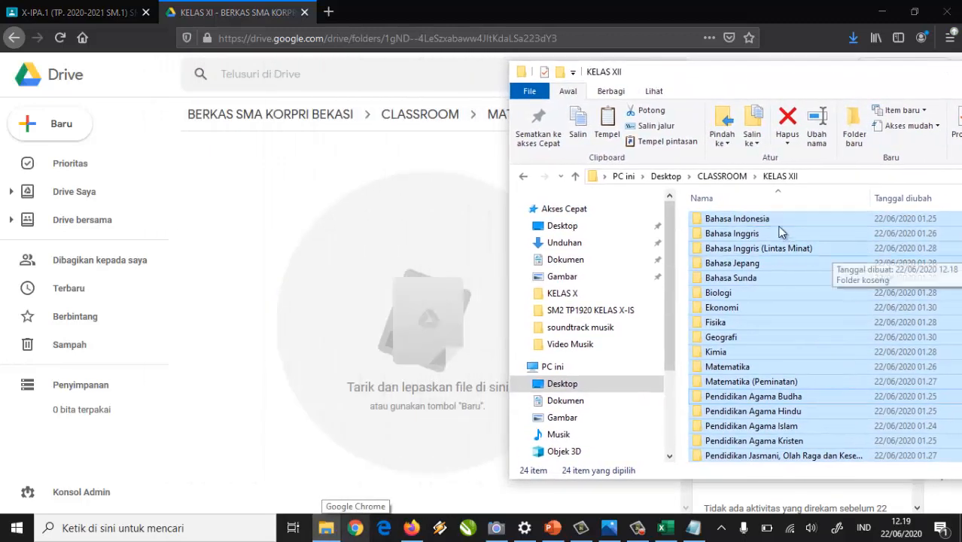
{"action": "mouse_move", "coordinate": [764, 219]}
{"action": "left_mouse_down"}
{"action": "mouse_move", "coordinate": [571, 220]}
{"action": "mouse_move", "coordinate": [783, 221]}
{"action": "mouse_move", "coordinate": [762, 204]}
{"action": "left_mouse_up"}
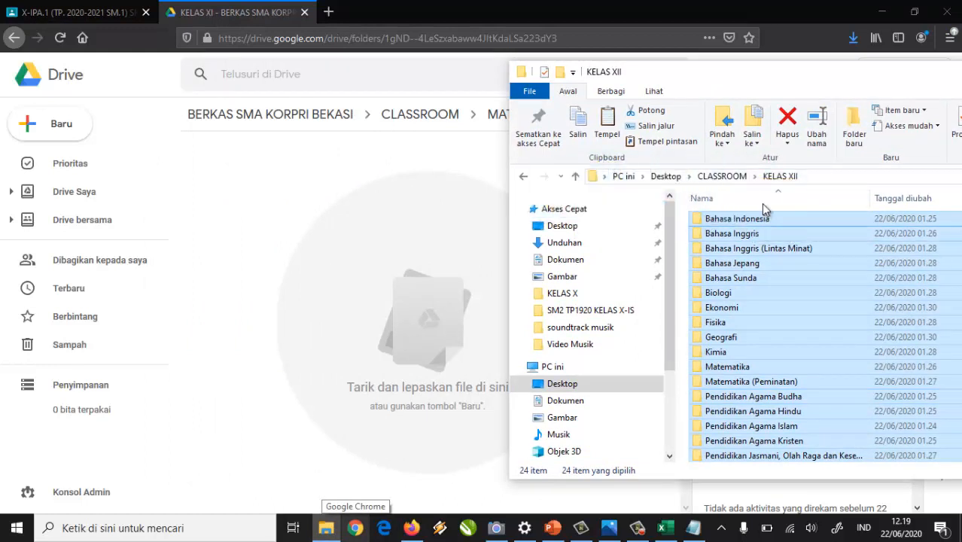
{"action": "left_click", "coordinate": [722, 176]}
{"action": "left_click", "coordinate": [722, 234]}
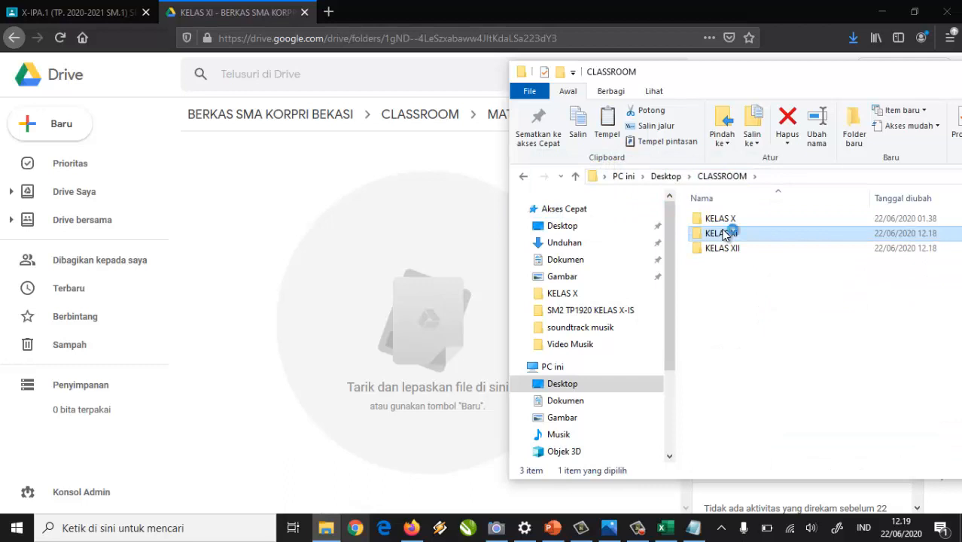
{"action": "double_click", "coordinate": [721, 234]}
Upload all 24 local KELAS XI subject folders into Drive's KELAS XI, then return to MATERI PEMBELAJARAN.
{"action": "key", "text": "ctrl+a"}
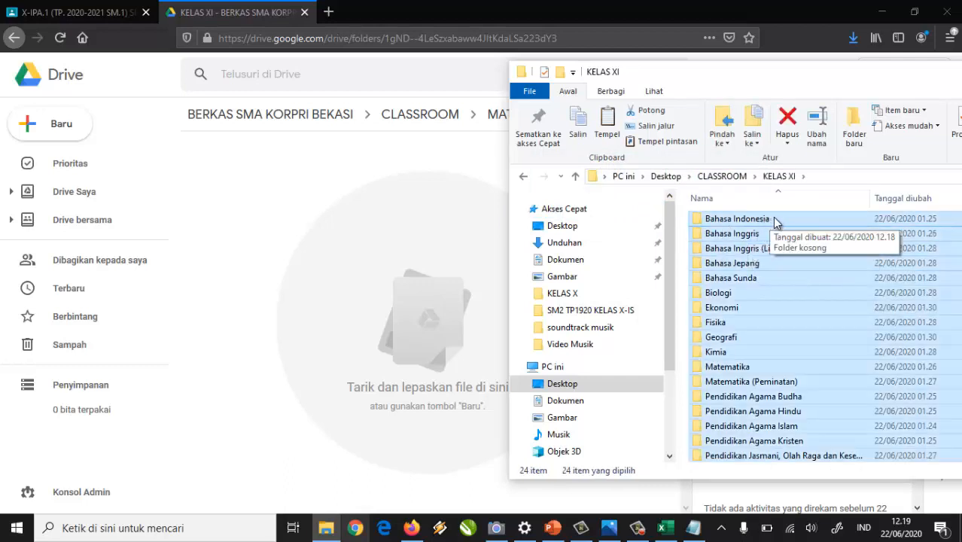
{"action": "left_click_drag", "start_coordinate": [768, 220], "coordinate": [327, 188]}
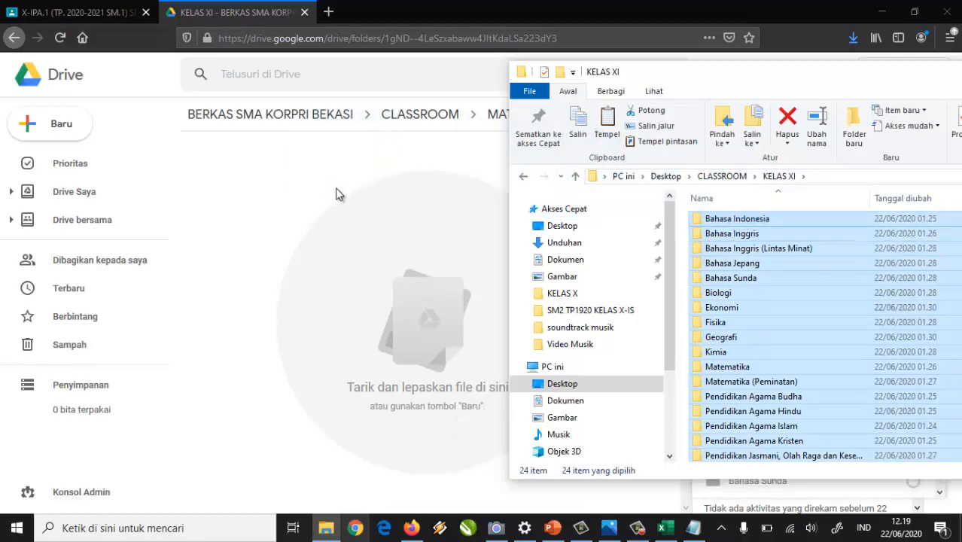
{"action": "left_click", "coordinate": [410, 167]}
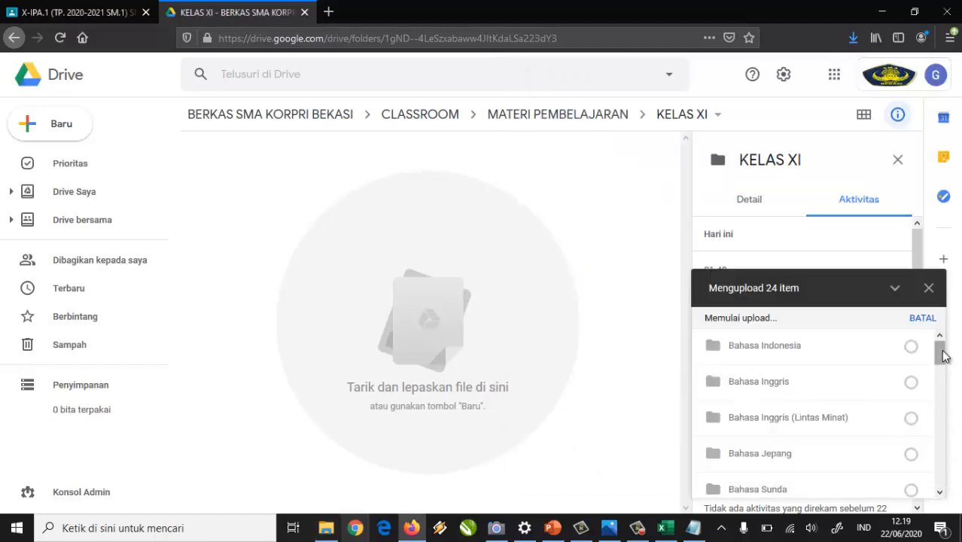
{"action": "left_click", "coordinate": [941, 407]}
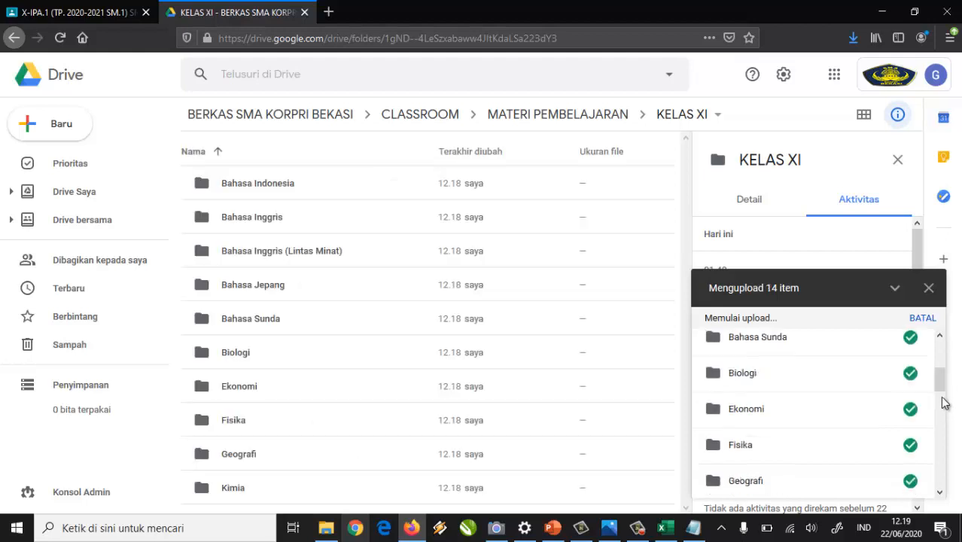
{"action": "left_click_drag", "start_coordinate": [945, 391], "coordinate": [938, 346]}
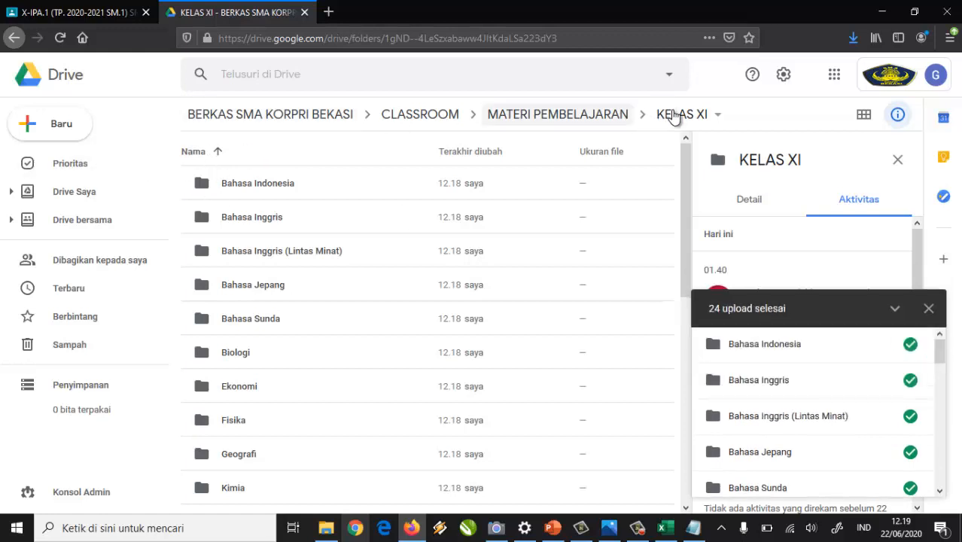
{"action": "left_click", "coordinate": [606, 122]}
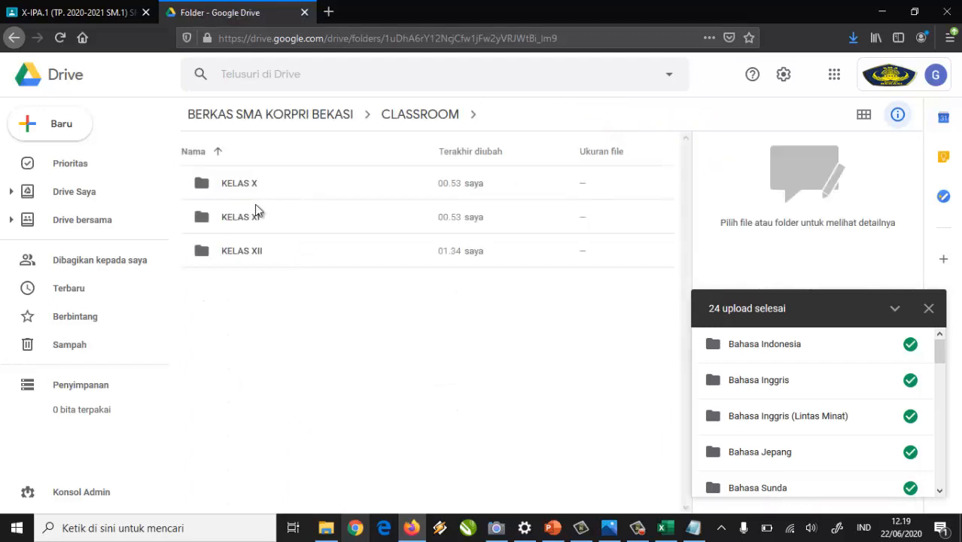
Open Drive's empty KELAS XII folder and the local KELAS XII folder in File Explorer.
{"action": "left_click", "coordinate": [201, 253]}
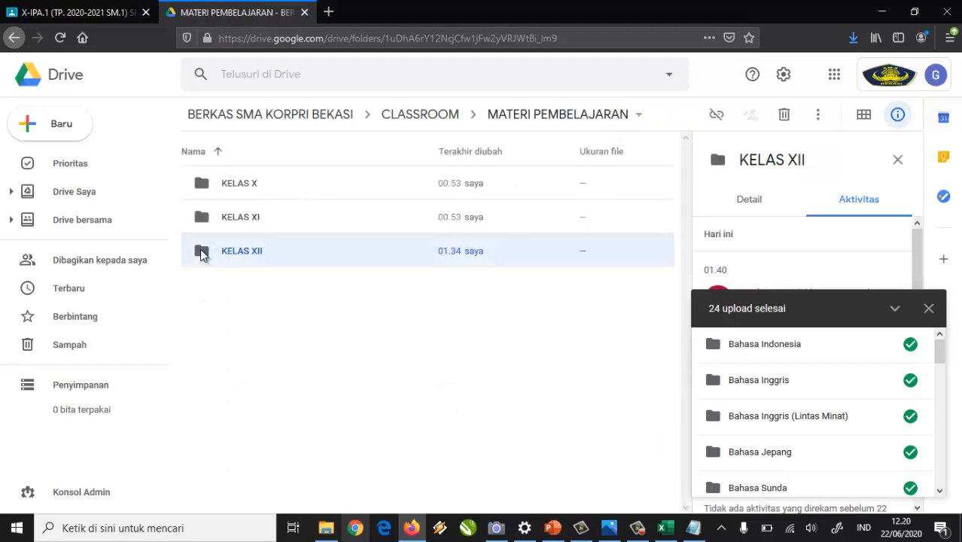
{"action": "double_click", "coordinate": [202, 252]}
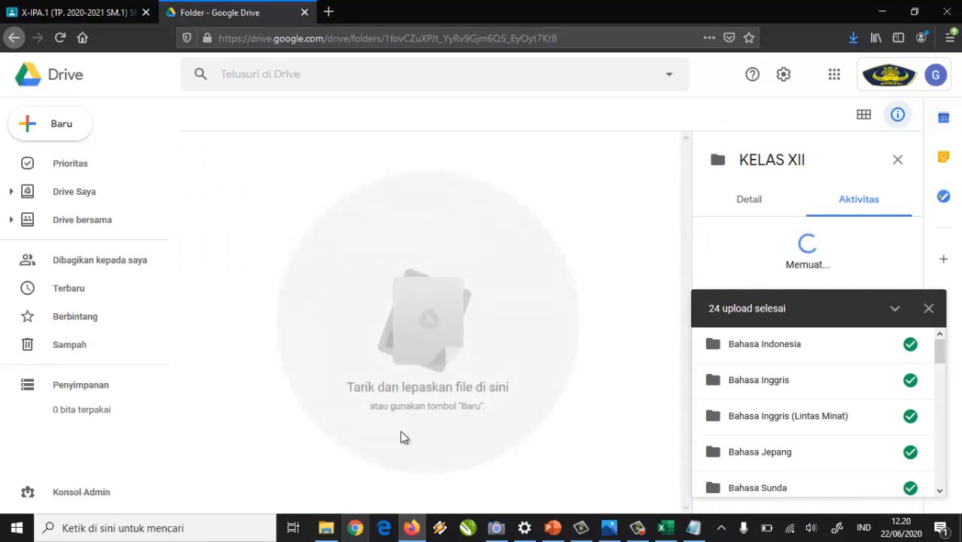
{"action": "left_click", "coordinate": [326, 521]}
{"action": "key", "text": "ctrl+a"}
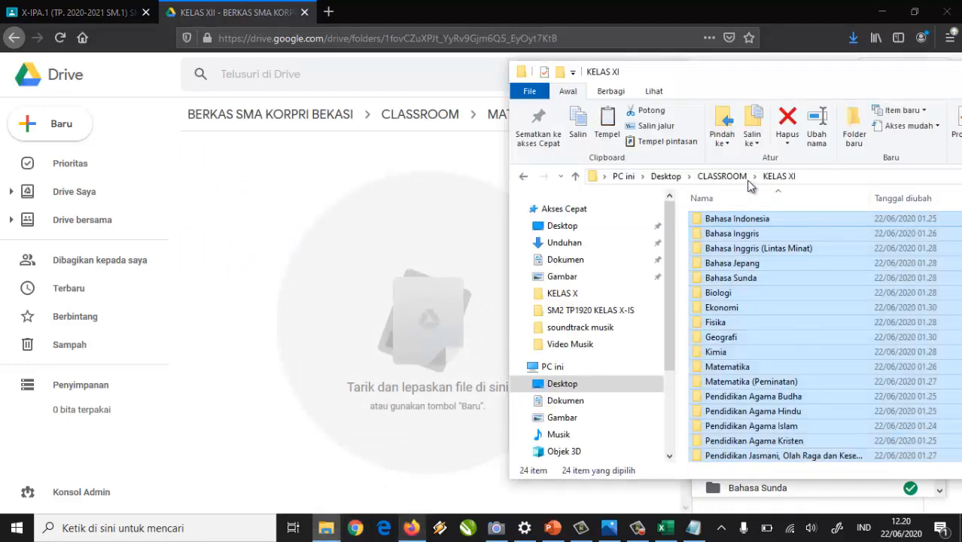
{"action": "left_click", "coordinate": [732, 177]}
{"action": "double_click", "coordinate": [703, 251]}
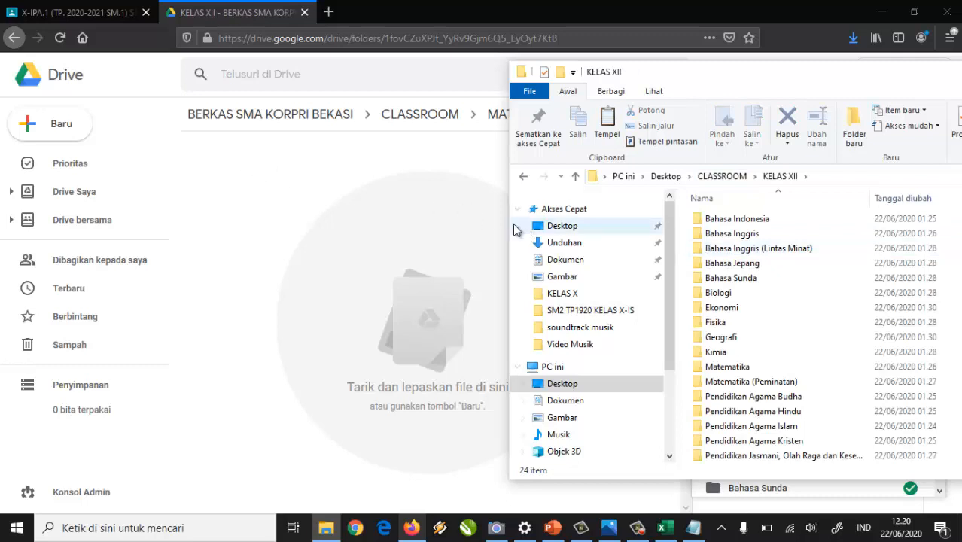
Create a new folder named MATEMATIKA inside Drive's KELAS XII folder.
{"action": "left_click", "coordinate": [265, 158]}
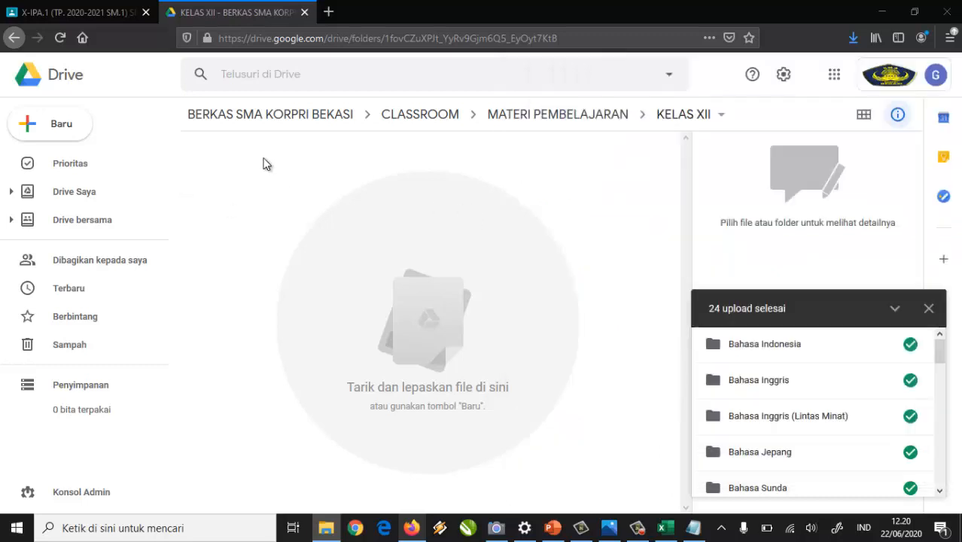
{"action": "left_click", "coordinate": [62, 128]}
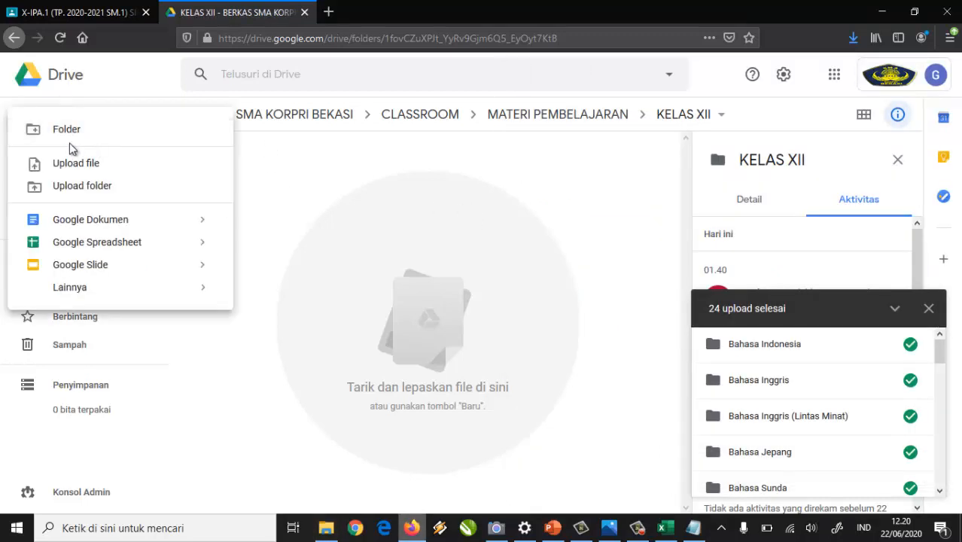
{"action": "left_click", "coordinate": [53, 134]}
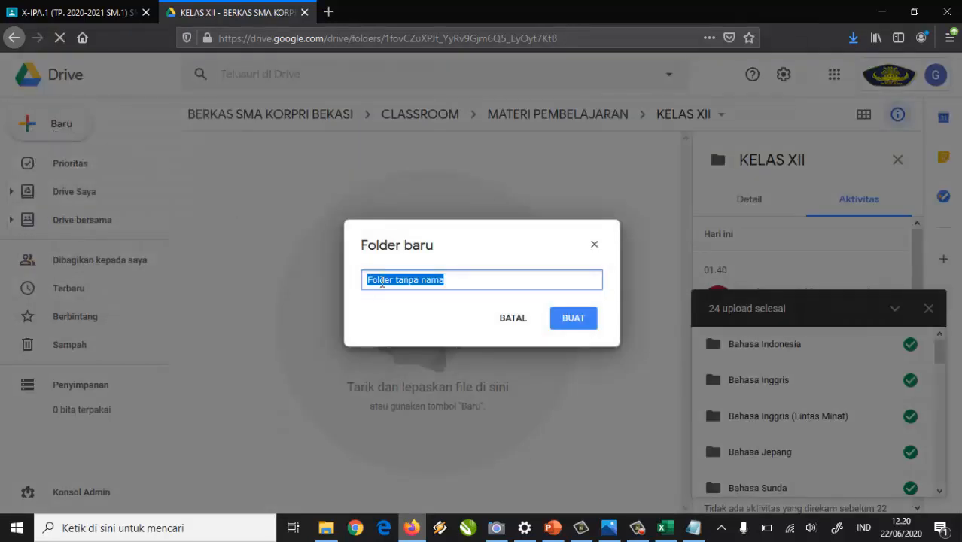
{"action": "type", "text": "MATEM"}
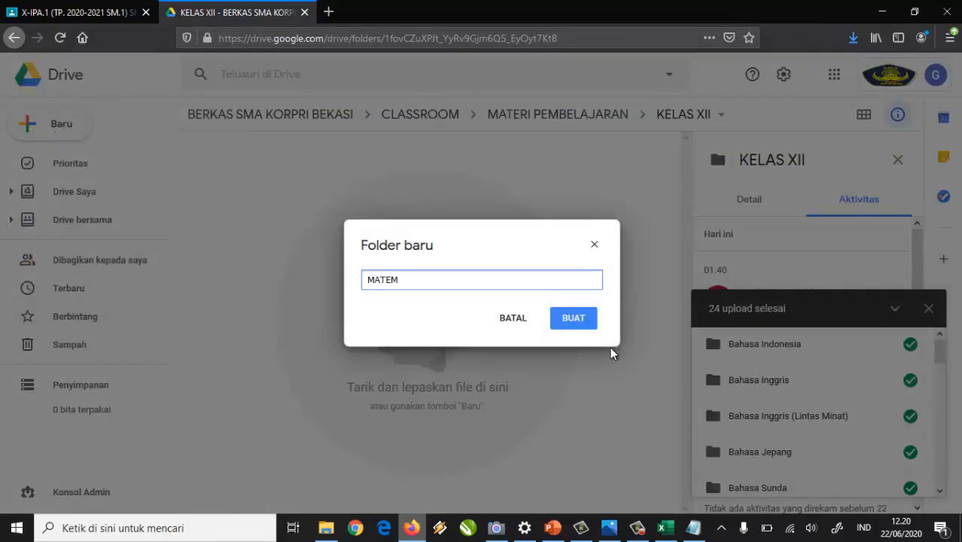
{"action": "left_click", "coordinate": [584, 325]}
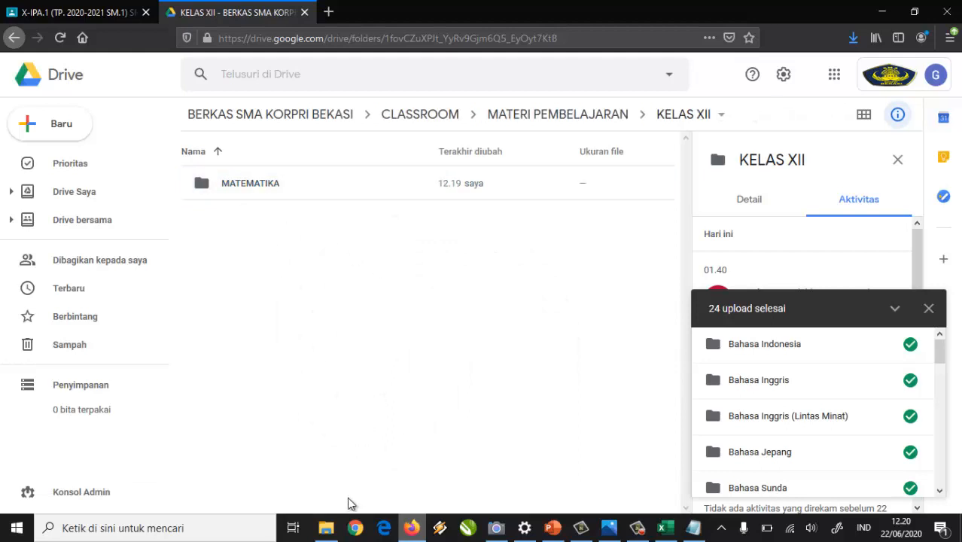
{"action": "left_click", "coordinate": [326, 528]}
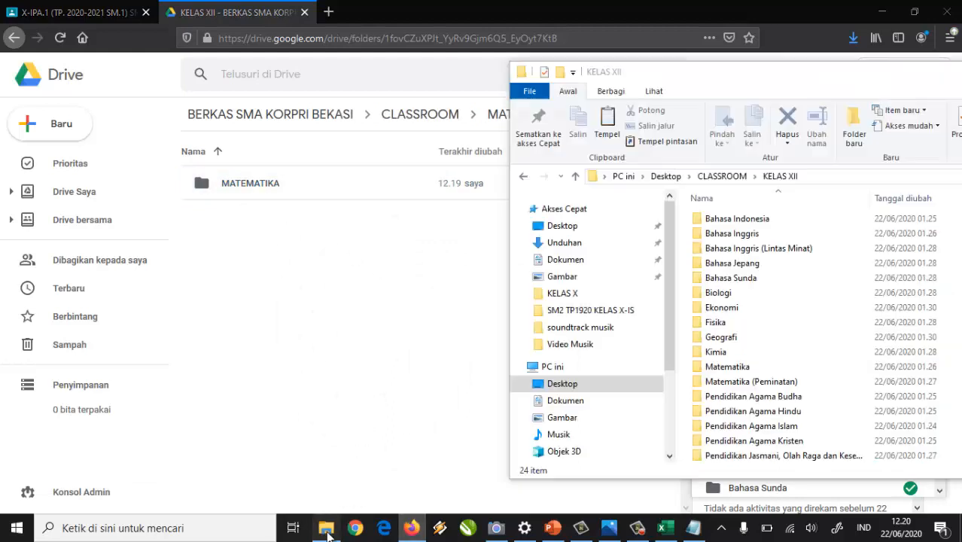
Upload the 23 local KELAS XII subject folders, excluding Matematika, then return to MATERI PEMBELAJARAN.
{"action": "left_click", "coordinate": [737, 219]}
{"action": "key", "text": "ctrl+a"}
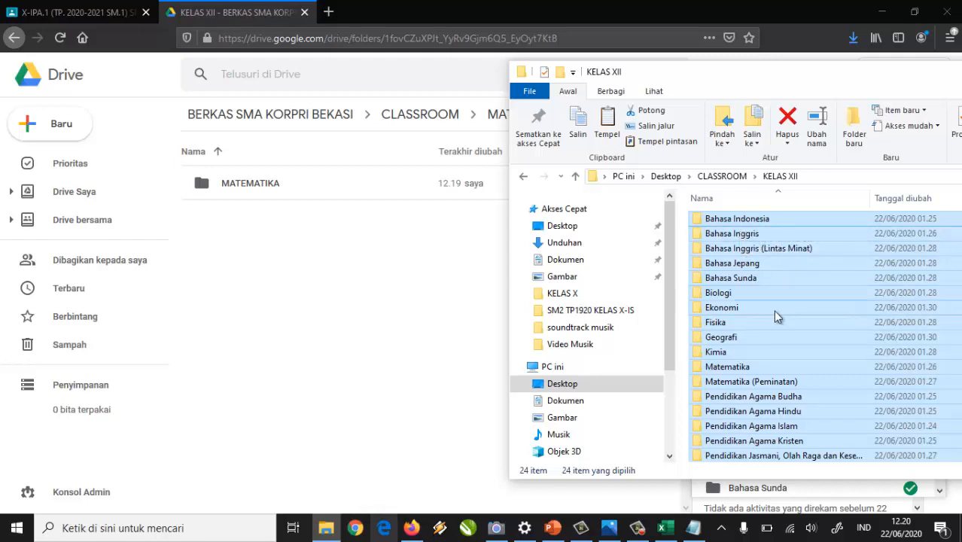
{"action": "left_click_drag", "start_coordinate": [751, 351], "coordinate": [738, 379]}
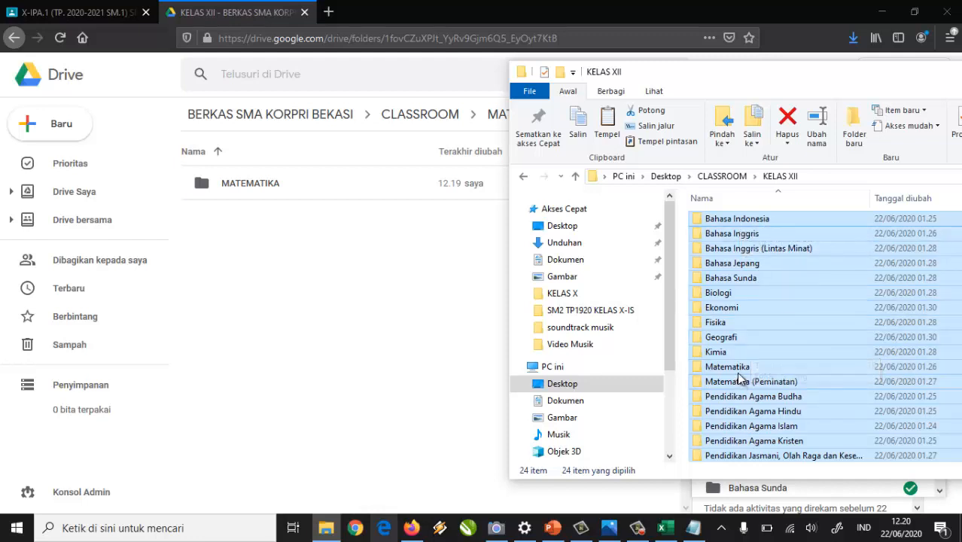
{"action": "left_click", "coordinate": [701, 370], "text": "ctrl"}
{"action": "left_click_drag", "start_coordinate": [742, 226], "coordinate": [335, 260]}
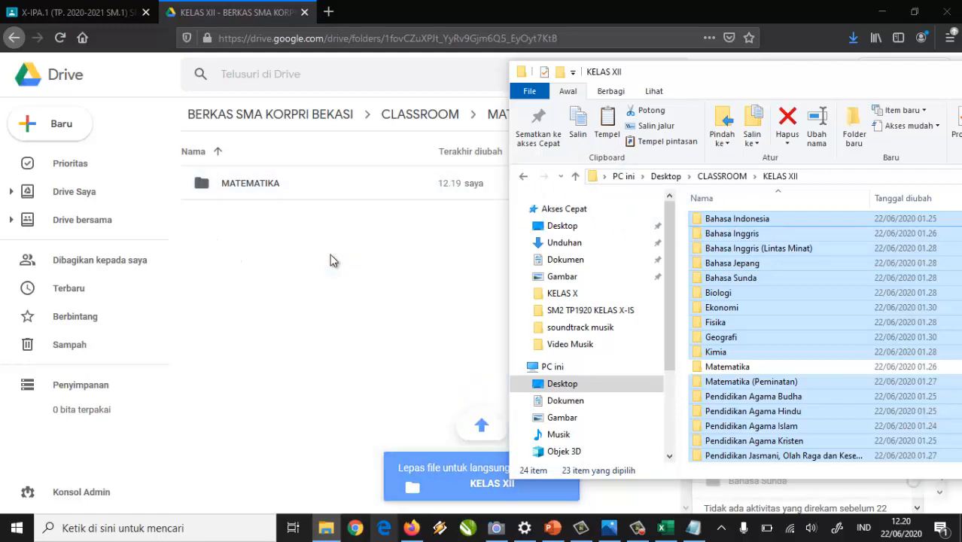
{"action": "left_click", "coordinate": [524, 3]}
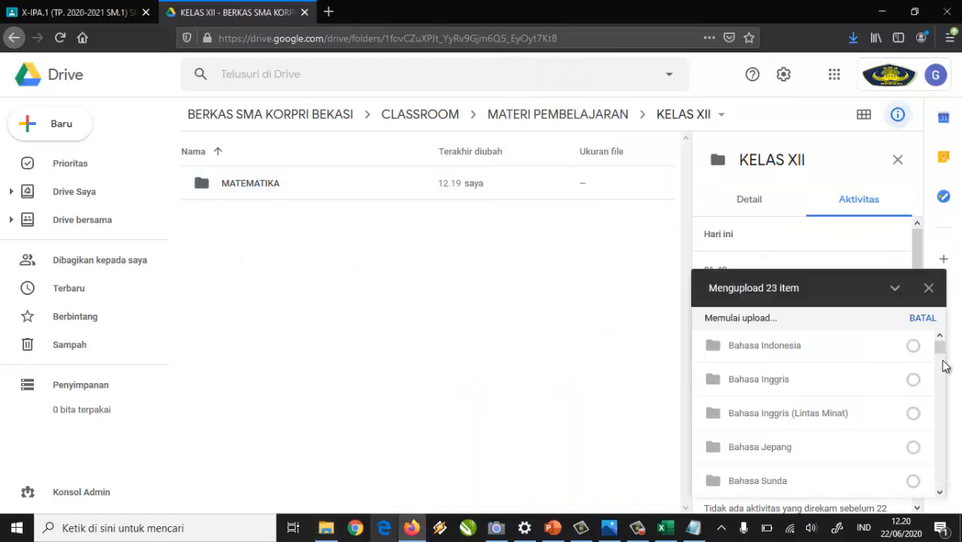
{"action": "scroll", "coordinate": [911, 365], "scroll_direction": "down", "scroll_amount": 2}
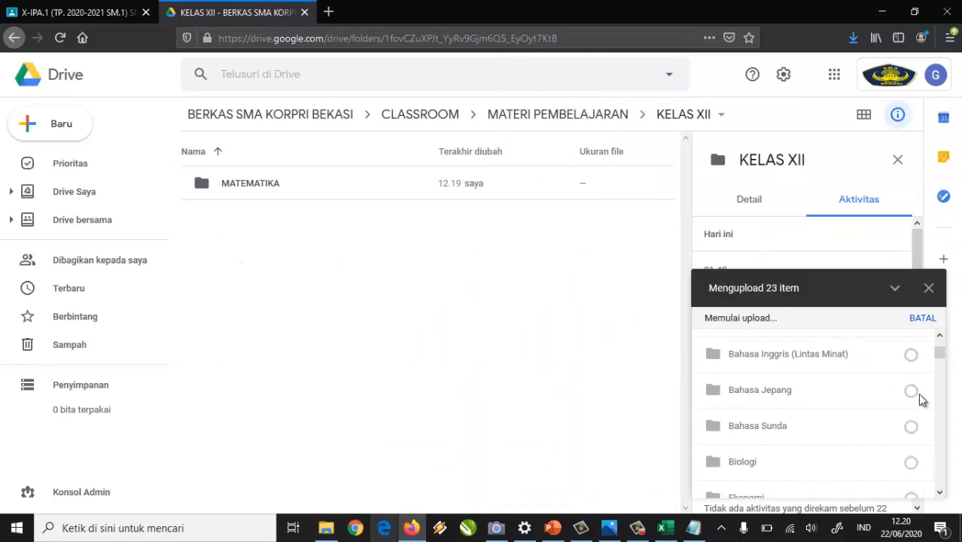
{"action": "scroll", "coordinate": [916, 390], "scroll_direction": "up", "scroll_amount": 2}
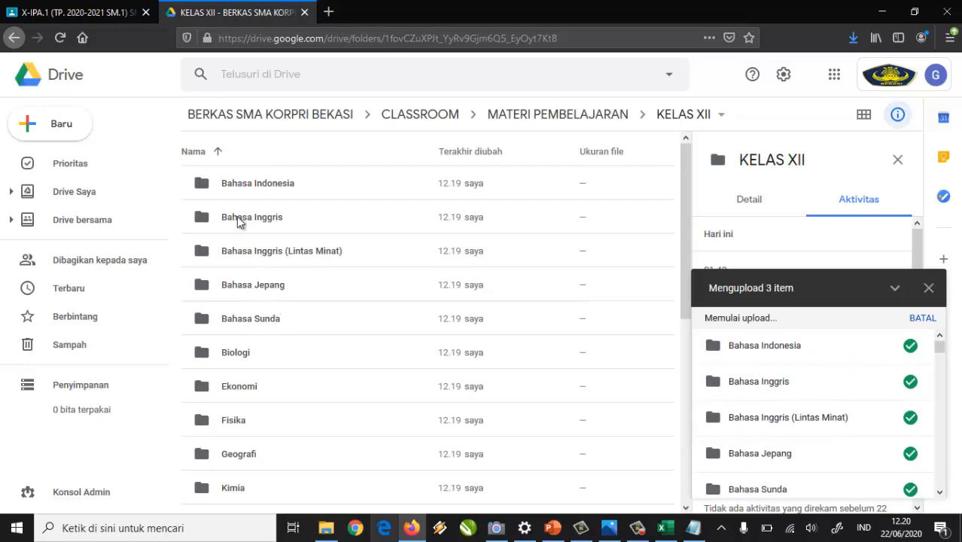
{"action": "scroll", "coordinate": [242, 232], "scroll_direction": "down", "scroll_amount": 5}
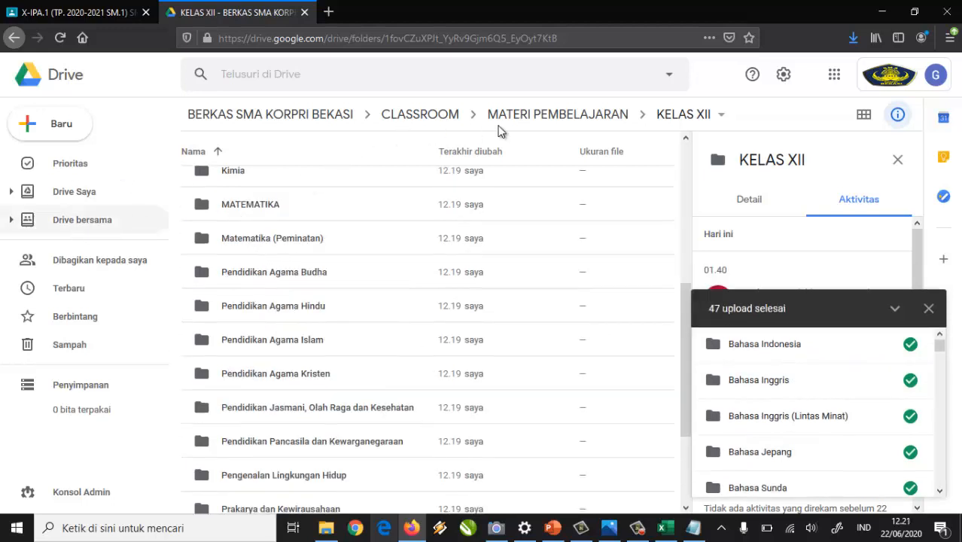
{"action": "left_click", "coordinate": [561, 114]}
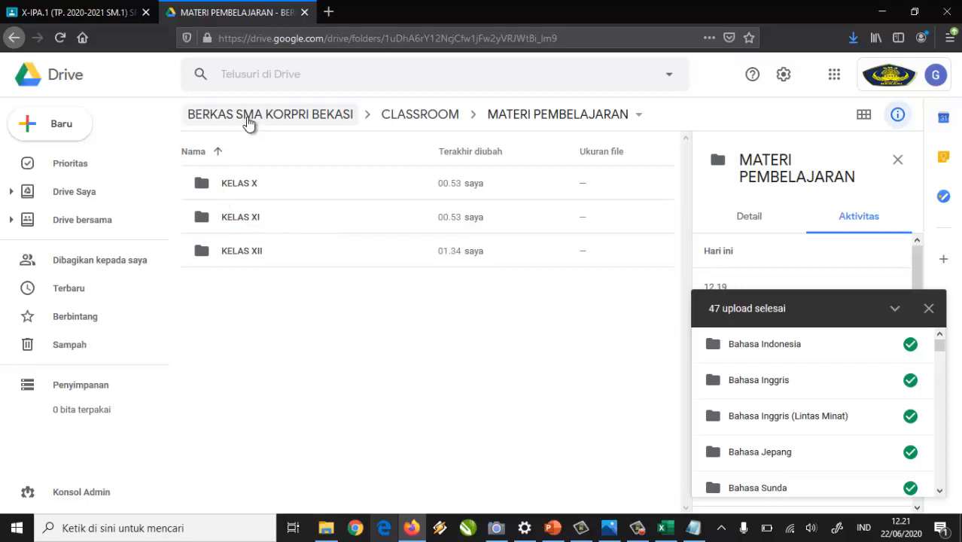
Go to the BERKAS SMA KORPRI BEKASI shared drive and open its '2 orang' Kelola anggota list.
{"action": "left_click", "coordinate": [305, 123]}
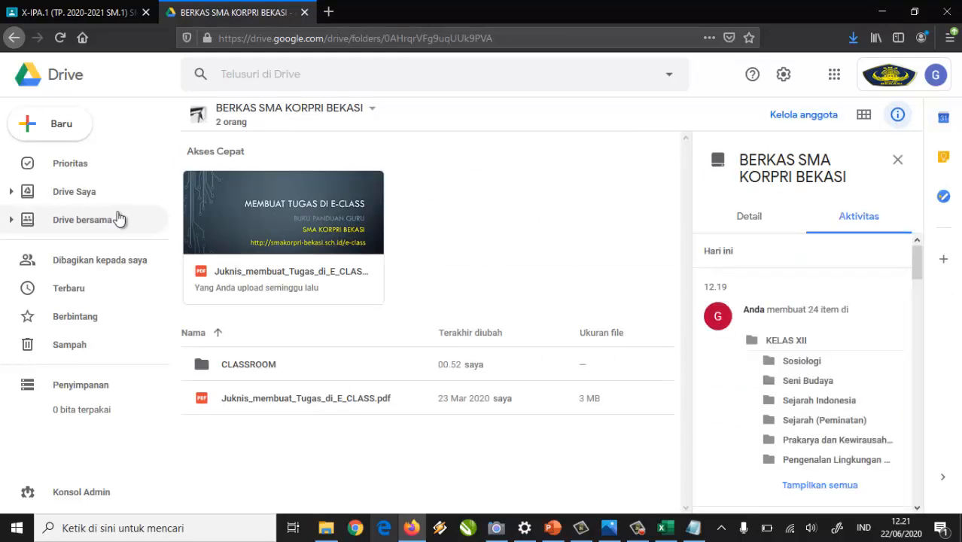
{"action": "left_click", "coordinate": [230, 127]}
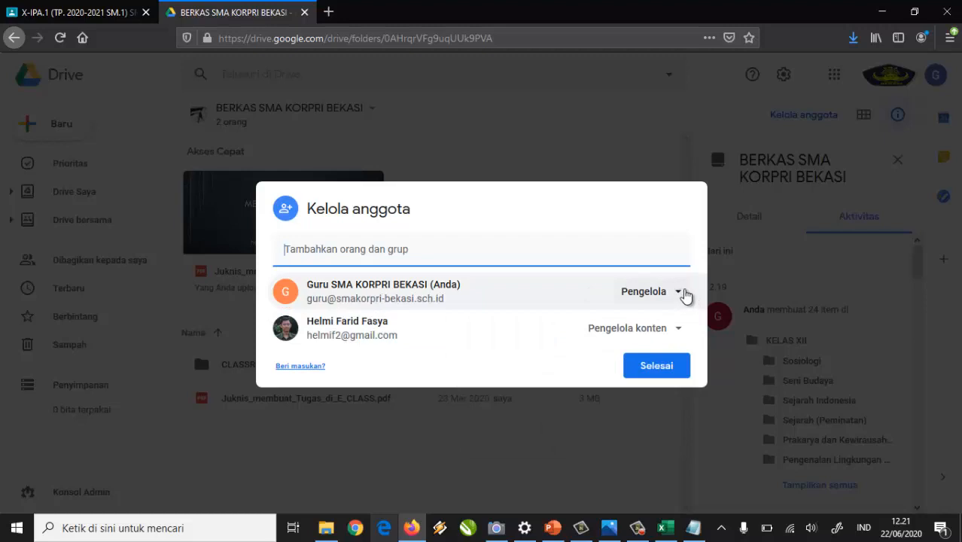
Change the second member's role from Pengelola konten to Kontributor and save it.
{"action": "left_click", "coordinate": [677, 331]}
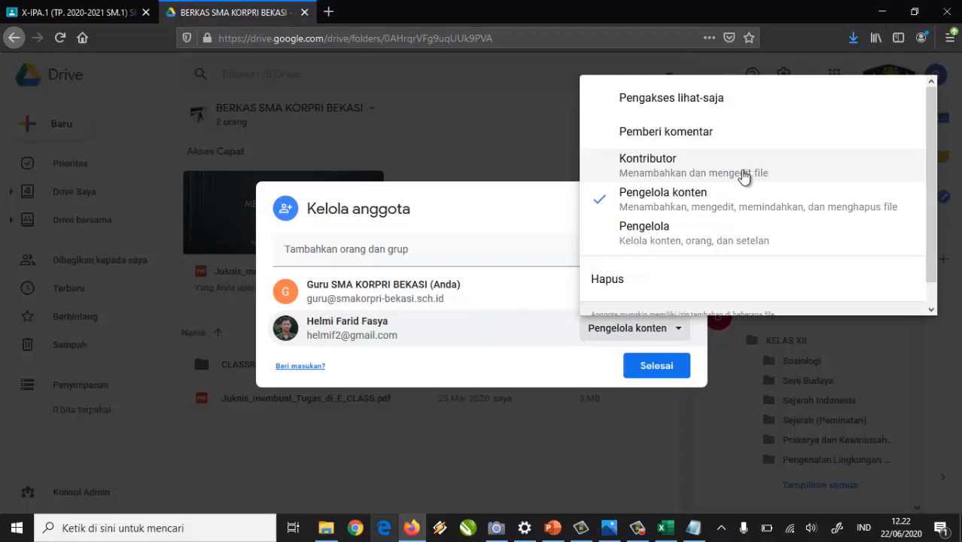
{"action": "left_click", "coordinate": [644, 173]}
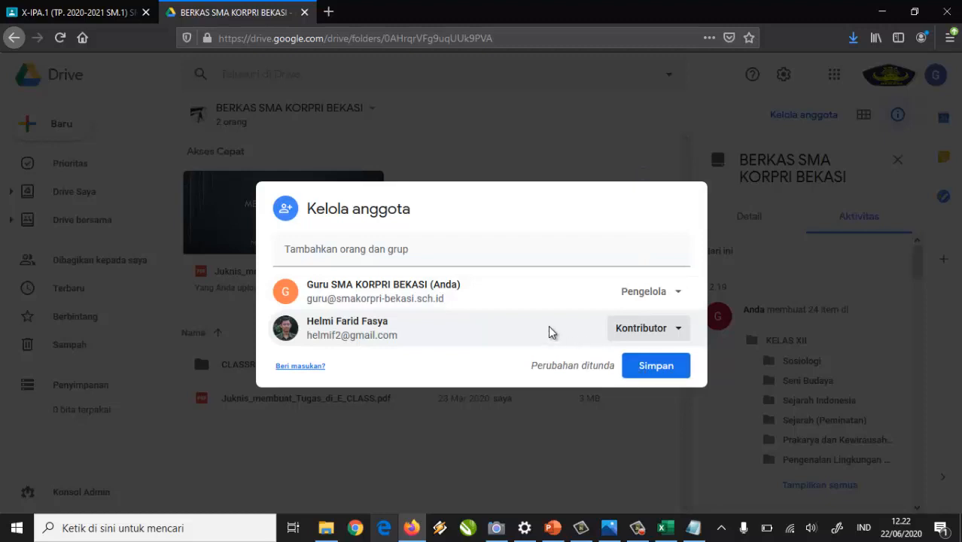
{"action": "mouse_move", "coordinate": [549, 327]}
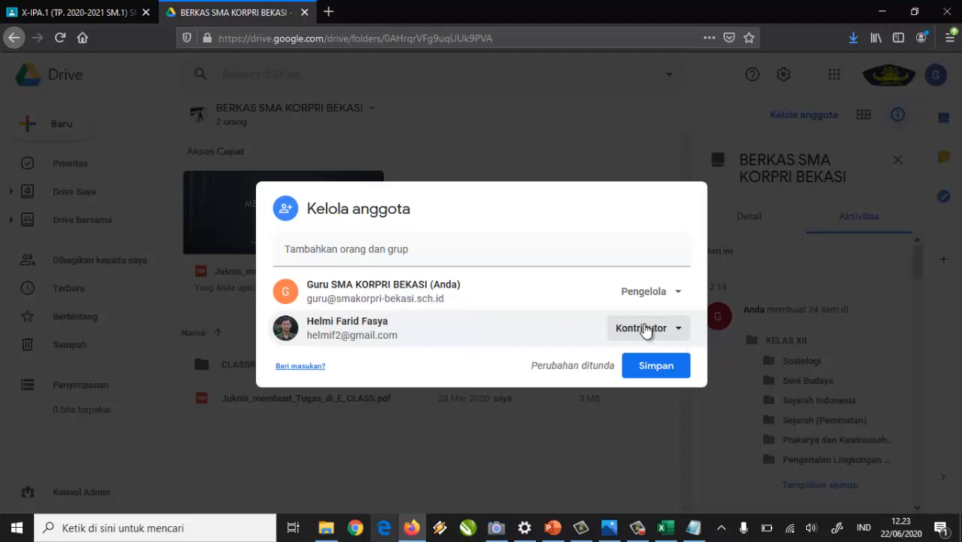
{"action": "left_click", "coordinate": [677, 371]}
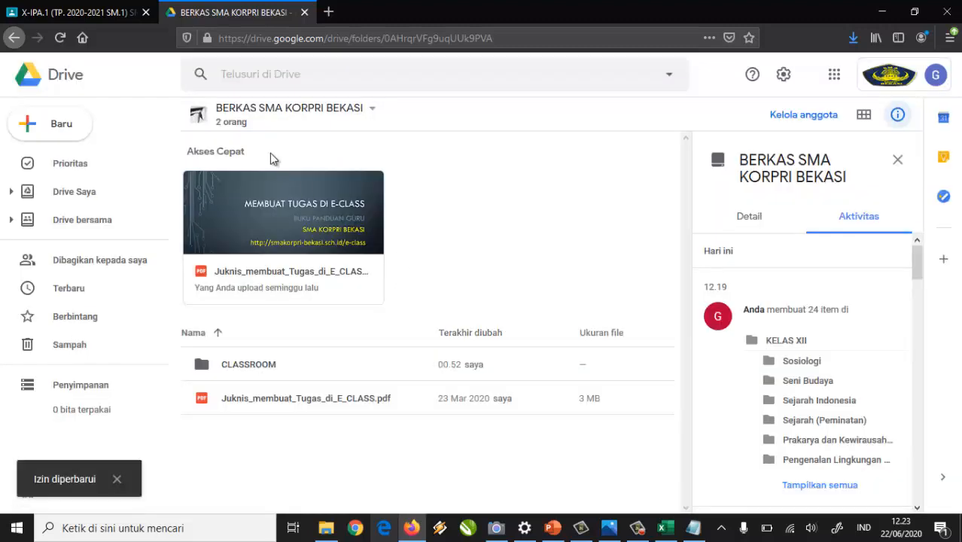
Reopen Kelola anggota and add the second account's e-mail address as a new member.
{"action": "left_click", "coordinate": [232, 129]}
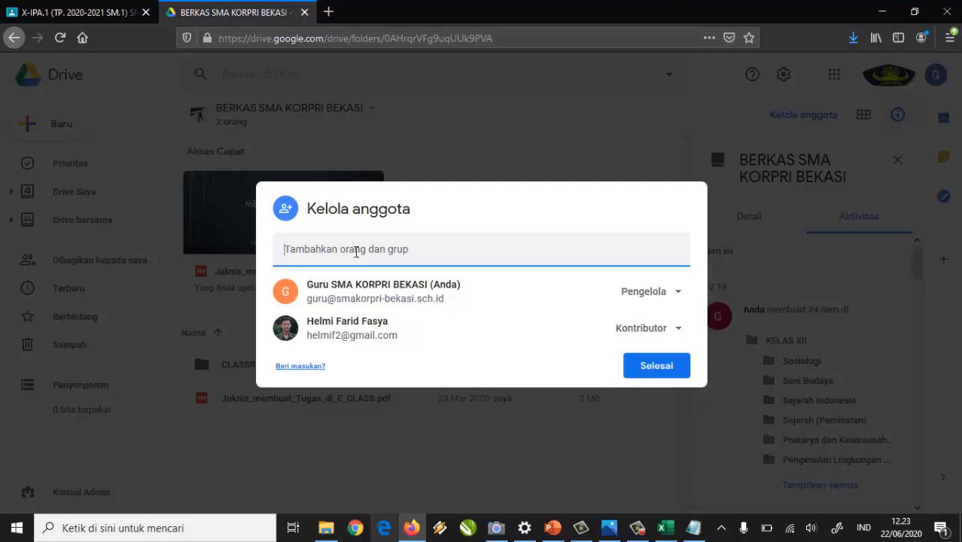
{"action": "type", "text": "HELMI"}
{"action": "key", "text": "BackSpace"}
{"action": "key", "text": "BackSpace"}
{"action": "key", "text": "BackSpace"}
{"action": "key", "text": "BackSpace"}
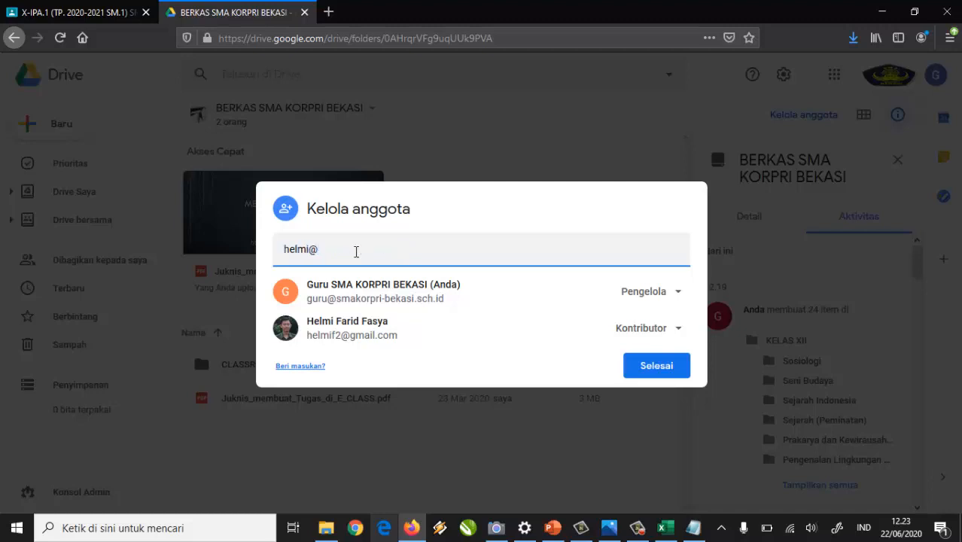
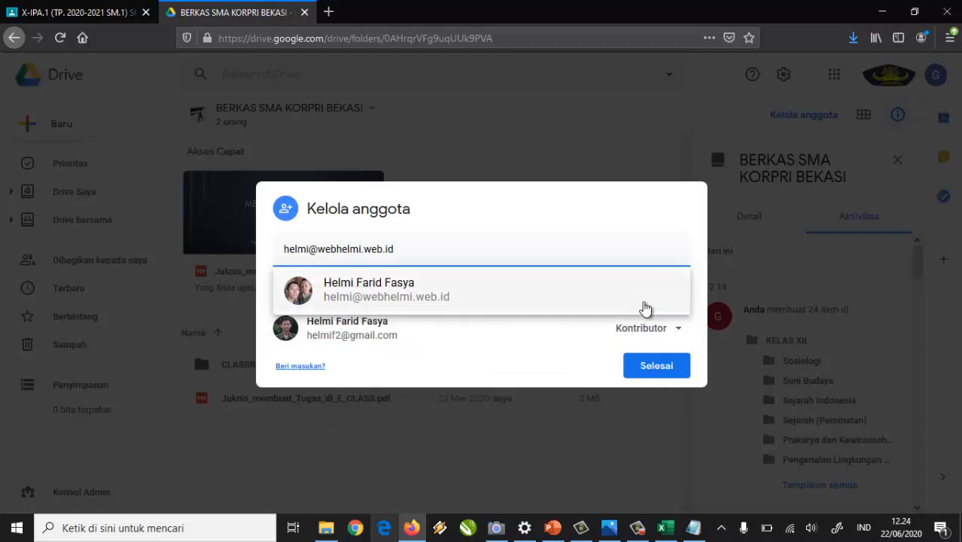
{"action": "mouse_move", "coordinate": [646, 309]}
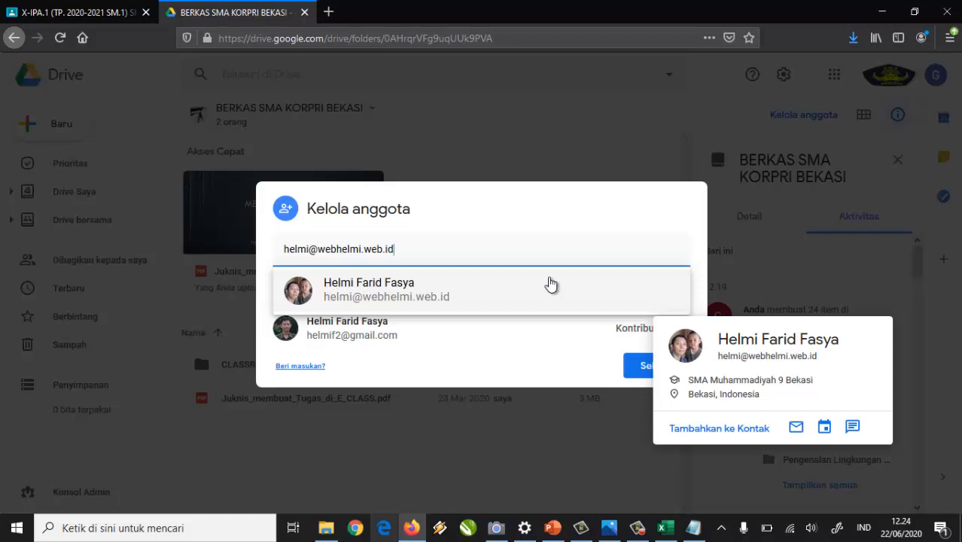
{"action": "left_click", "coordinate": [454, 295]}
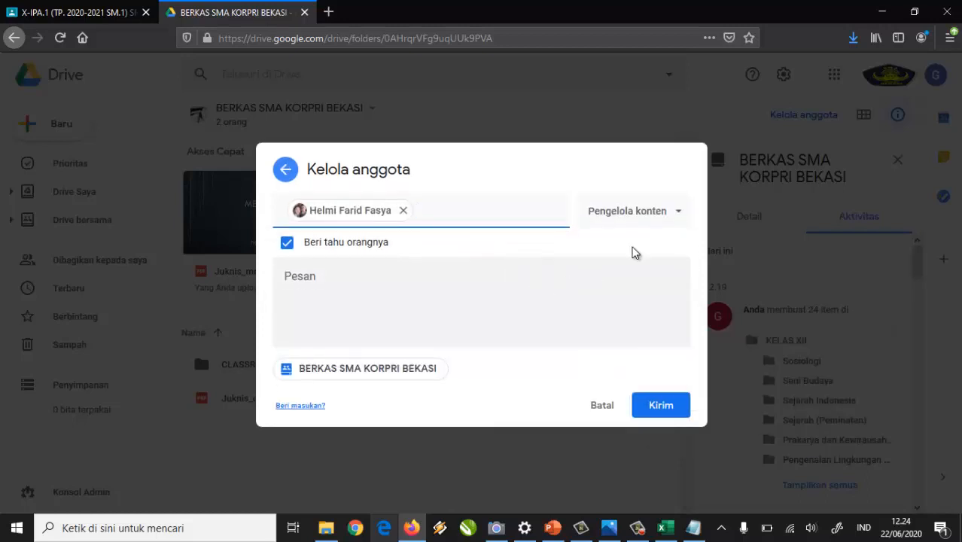
Give the invitee the Kontributor role with the message 'Silahkan bergabung ke Google Drive Bersama Untuk Sekolah SMA KORPRI BEKASI.'.
{"action": "left_click", "coordinate": [674, 219]}
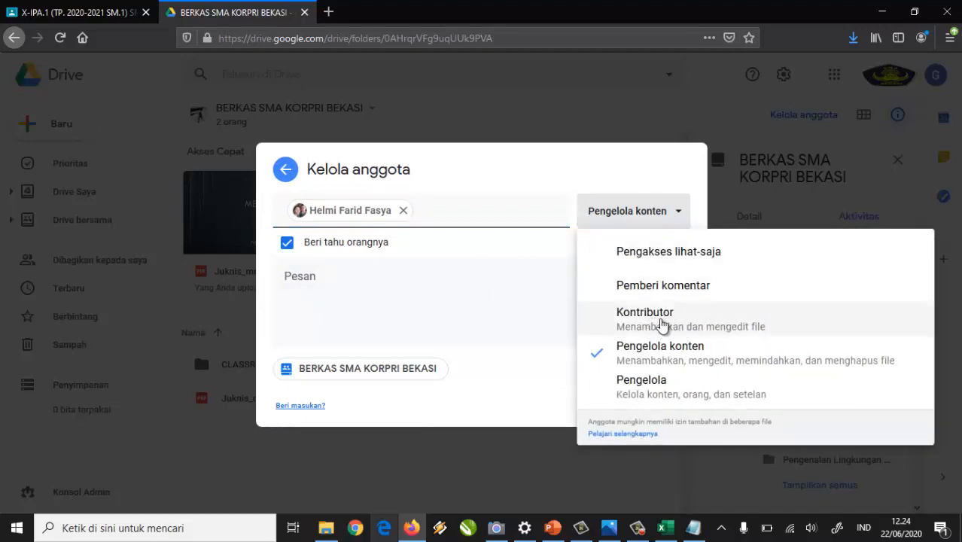
{"action": "left_click", "coordinate": [661, 324]}
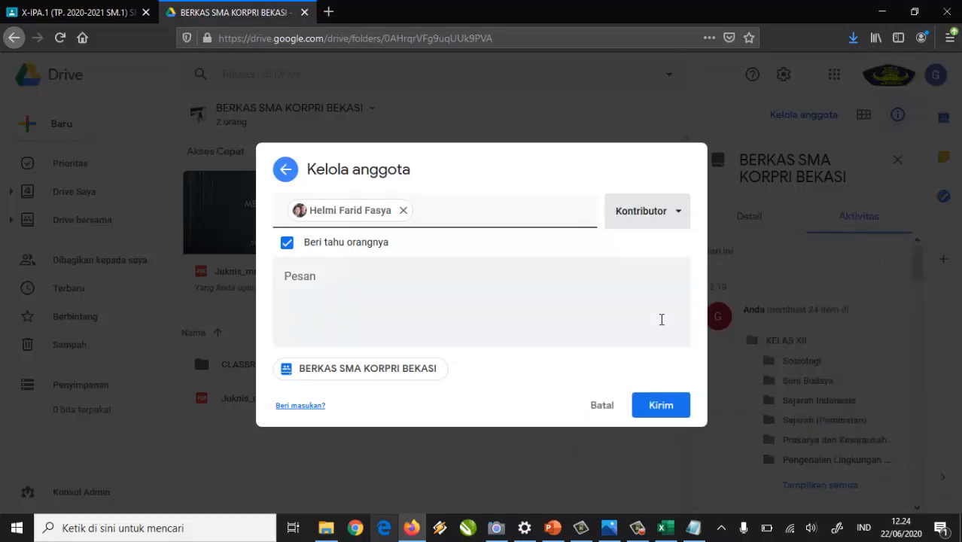
{"action": "left_click", "coordinate": [423, 279]}
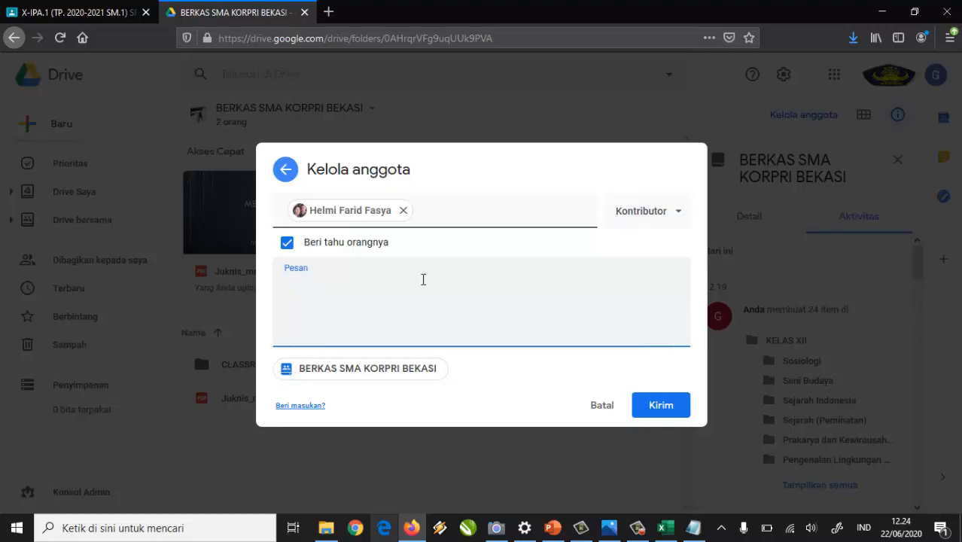
{"action": "type", "text": "Silahkan berga"}
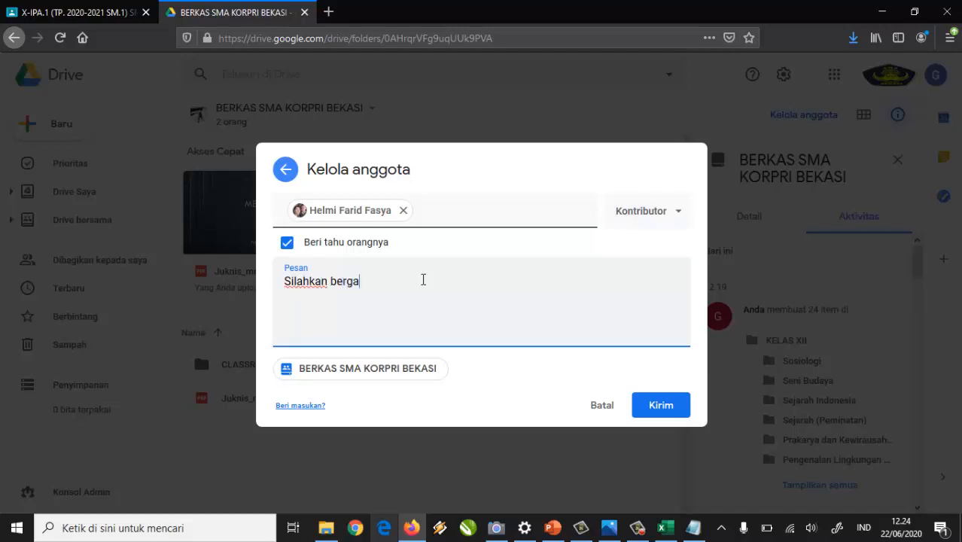
{"action": "type", "text": "bung ke Google Drive Bersama"}
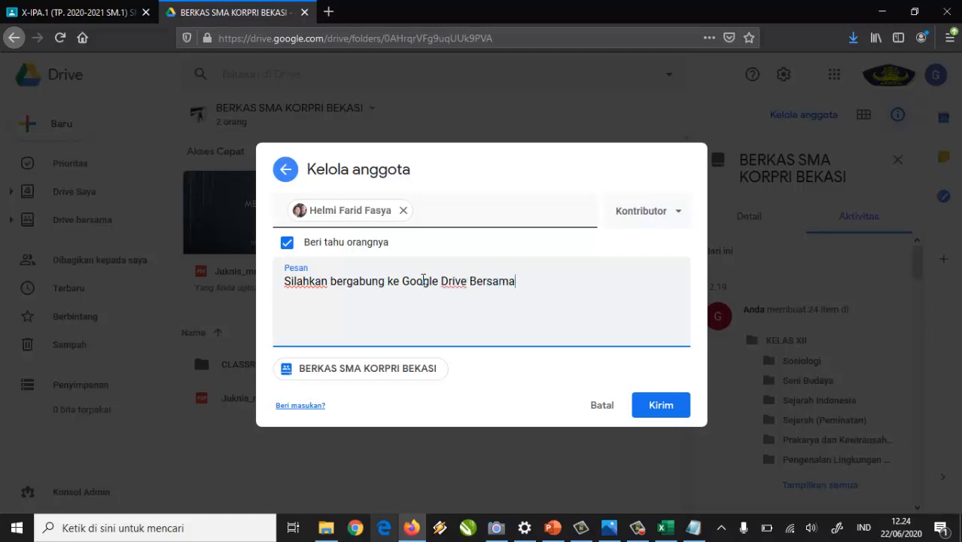
{"action": "type", "text": " Untuk Sekolah SMA KOR"}
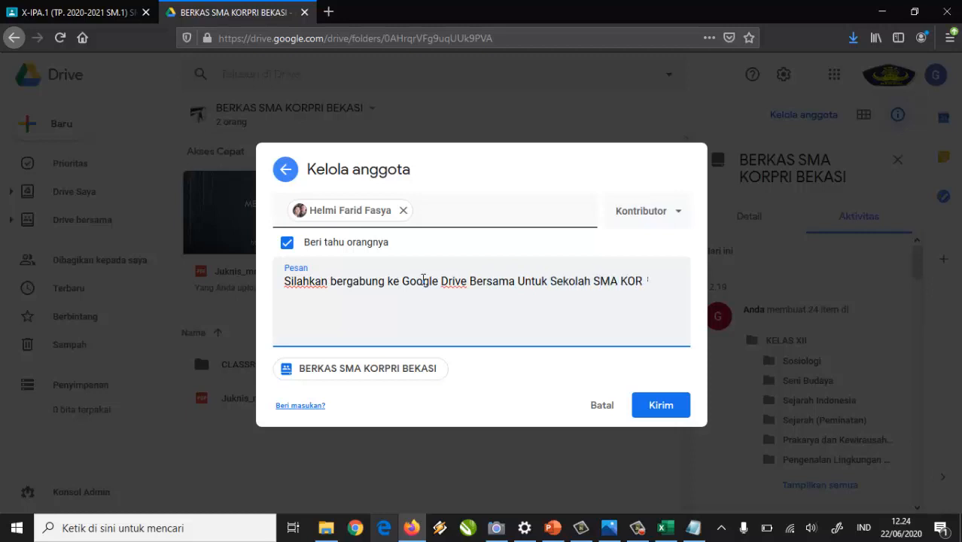
{"action": "type", "text": "PRI BEKAS"}
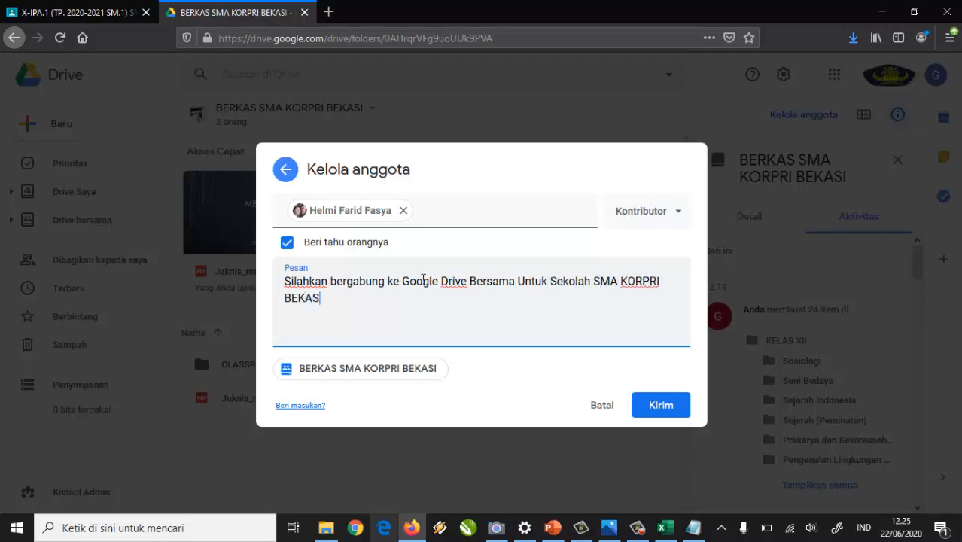
{"action": "type", "text": "I."}
Send the invitation, confirming sharing outside the organisation, then open the account panel and switch windows.
{"action": "left_click", "coordinate": [664, 417]}
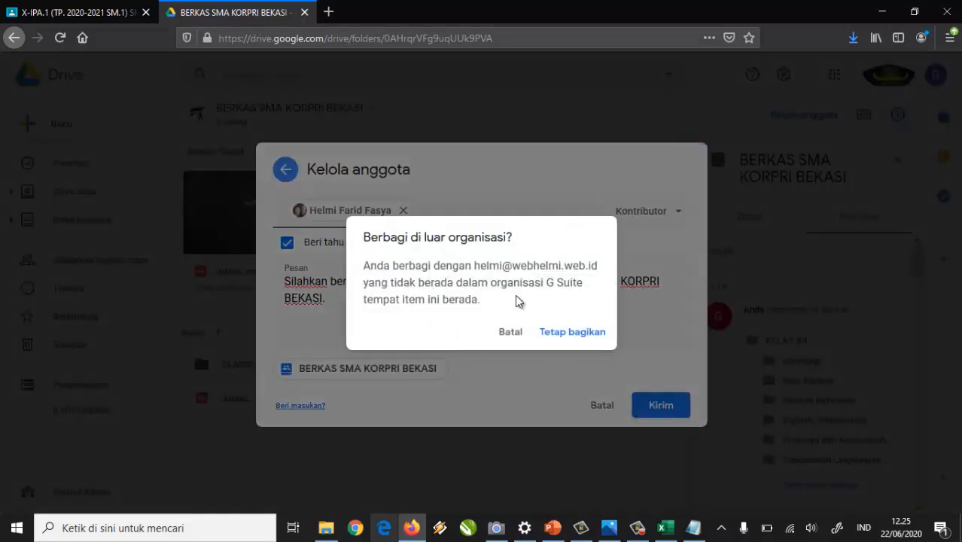
{"action": "left_click", "coordinate": [574, 337]}
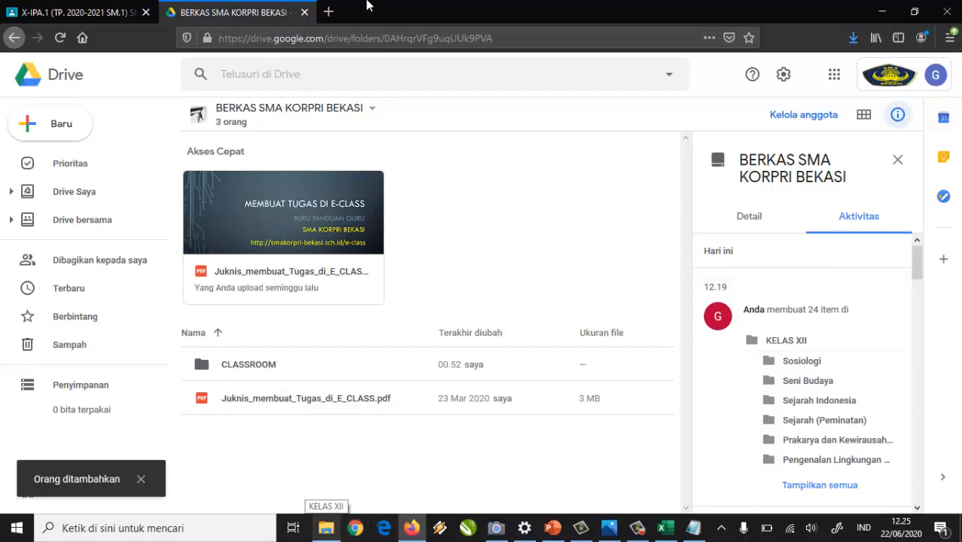
{"action": "left_click", "coordinate": [329, 12]}
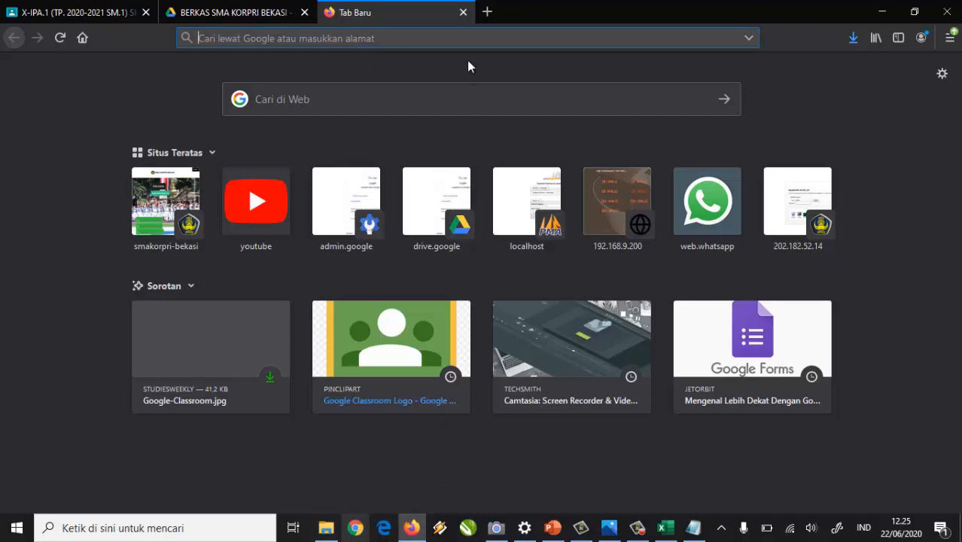
{"action": "left_click", "coordinate": [463, 13]}
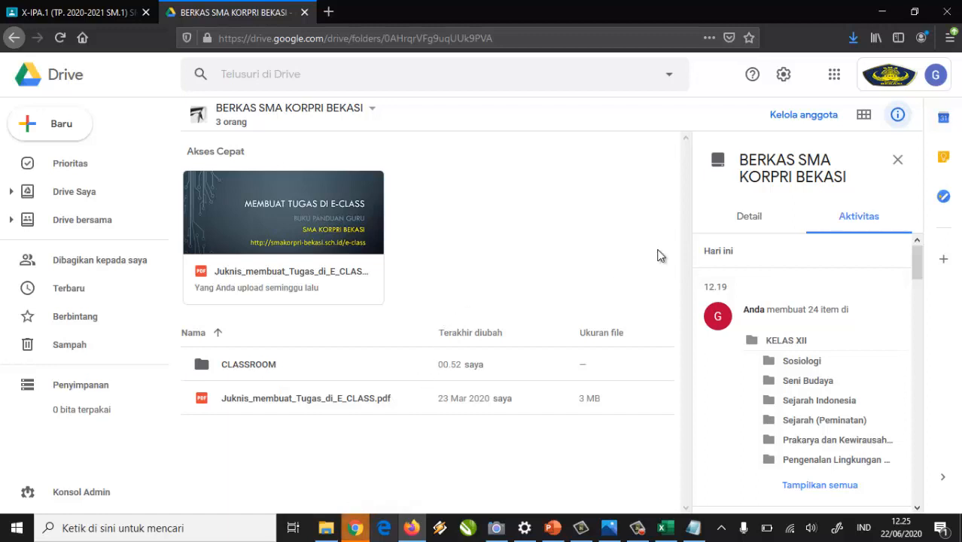
{"action": "left_click", "coordinate": [933, 79]}
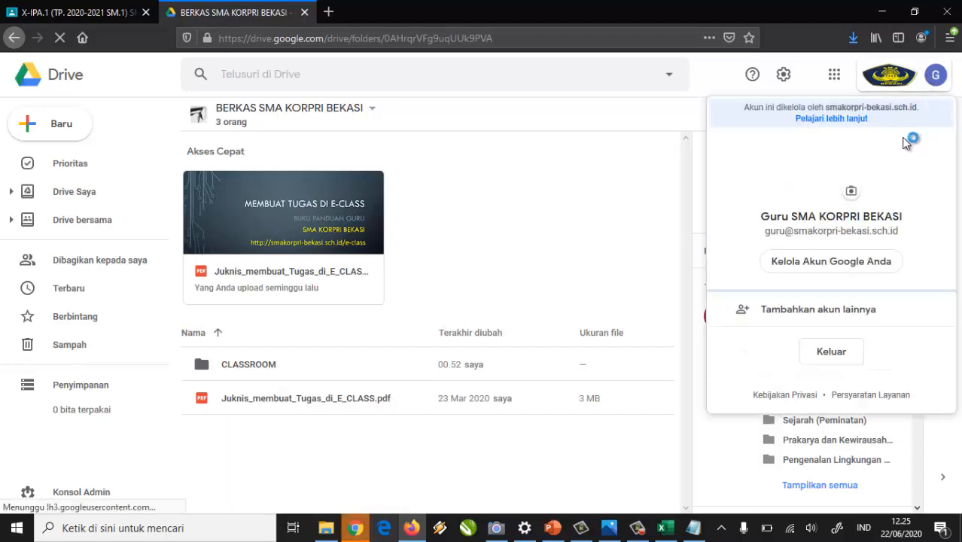
{"action": "left_click", "coordinate": [354, 527]}
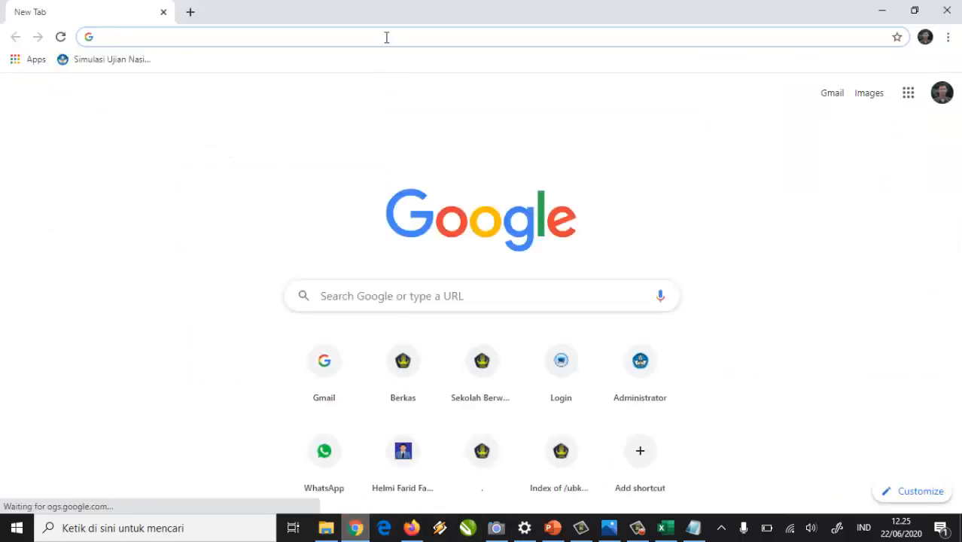
Sign out of the current Google account from the profile avatar menu in Chrome.
{"action": "left_click", "coordinate": [944, 101]}
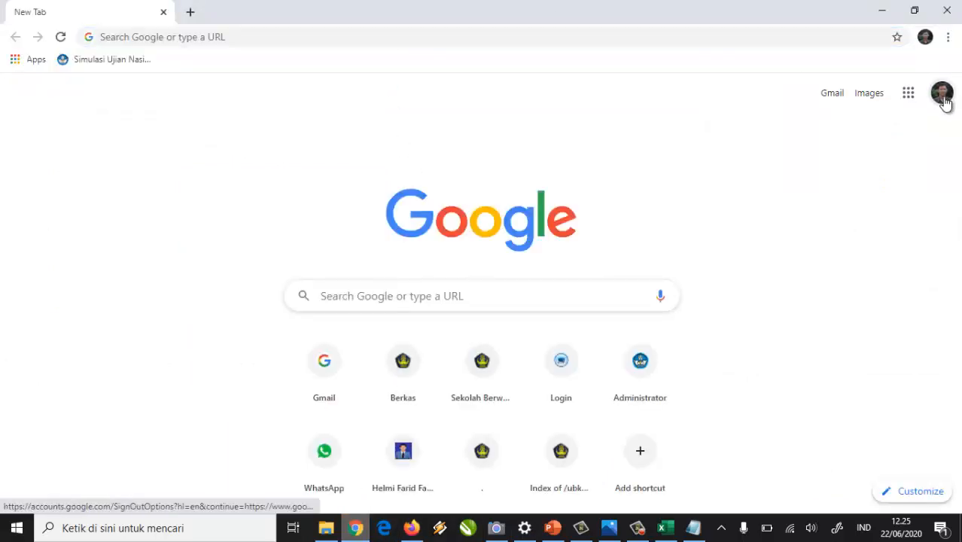
{"action": "left_click", "coordinate": [944, 98]}
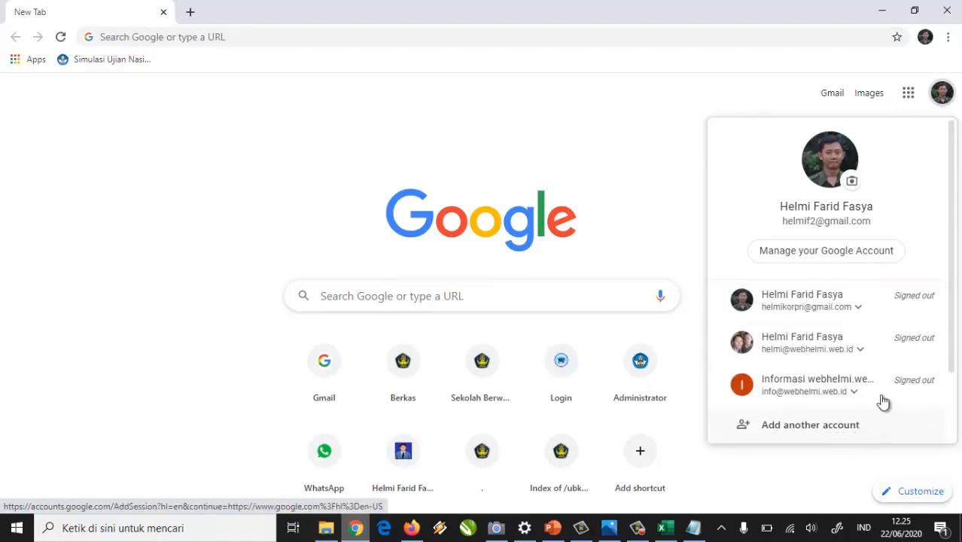
{"action": "scroll", "coordinate": [859, 329], "scroll_direction": "down", "scroll_amount": 2}
{"action": "left_click", "coordinate": [842, 388]}
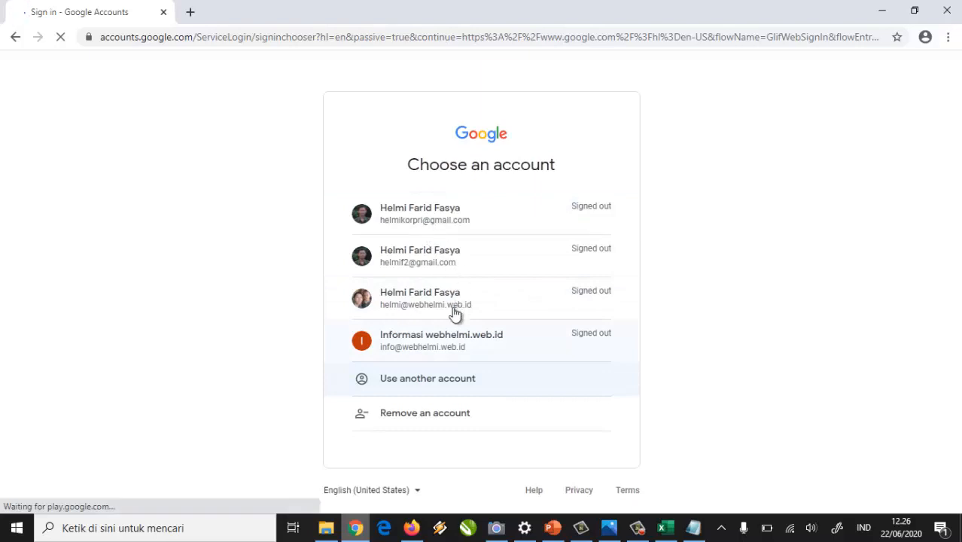
Choose the invited second account on Choose an account and sign in with its password.
{"action": "left_click_drag", "start_coordinate": [423, 294], "coordinate": [425, 309]}
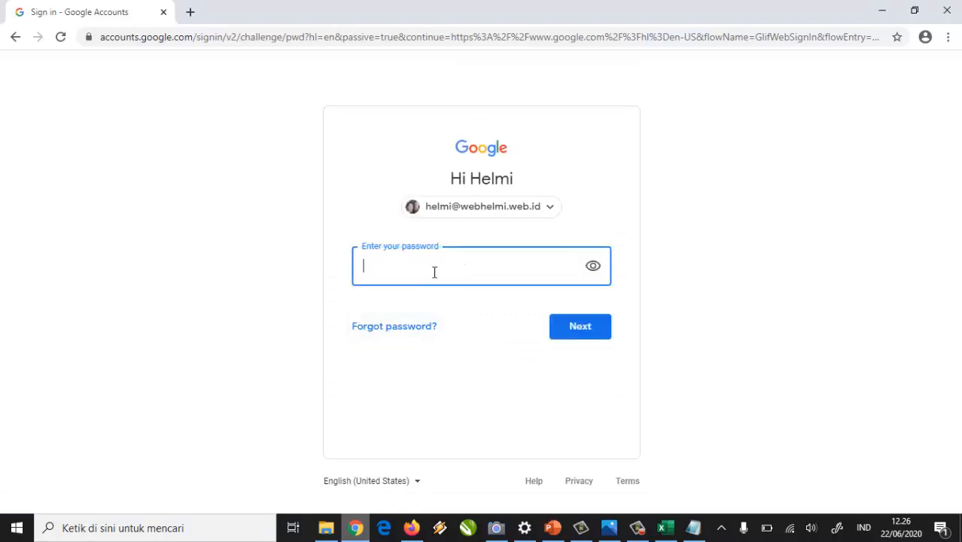
{"action": "type", "text": "••"}
{"action": "left_click", "coordinate": [595, 329]}
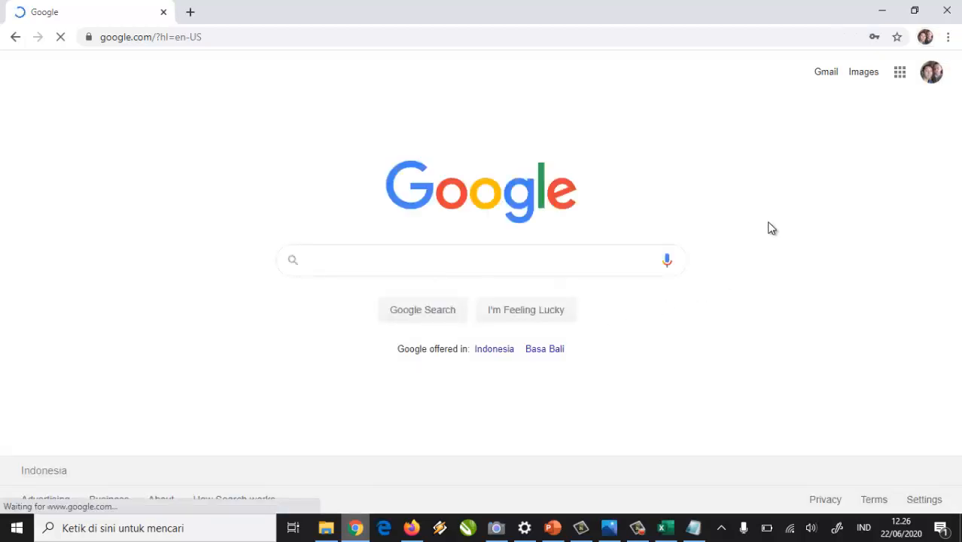
Confirm the newly signed-in account and open Google Drive from the Google apps grid.
{"action": "left_click", "coordinate": [931, 78]}
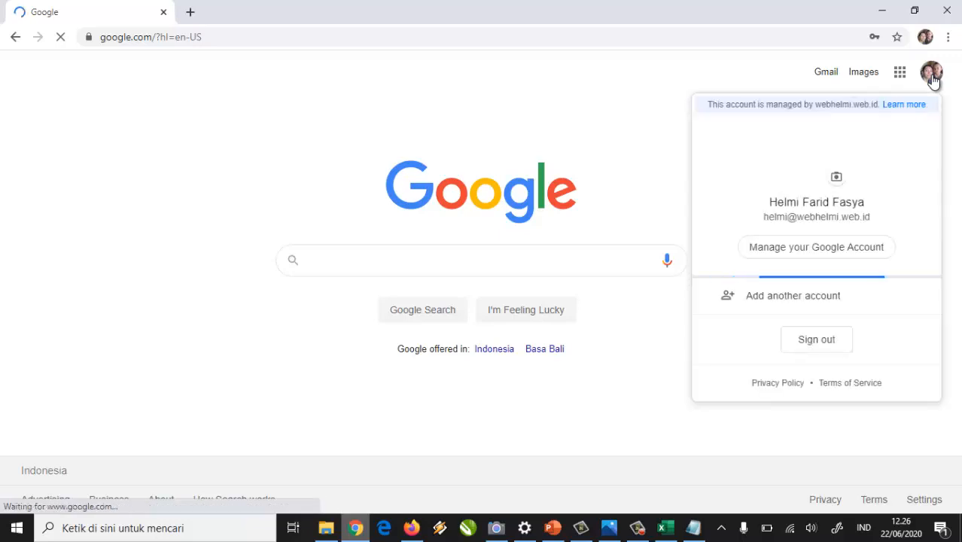
{"action": "left_click", "coordinate": [701, 36]}
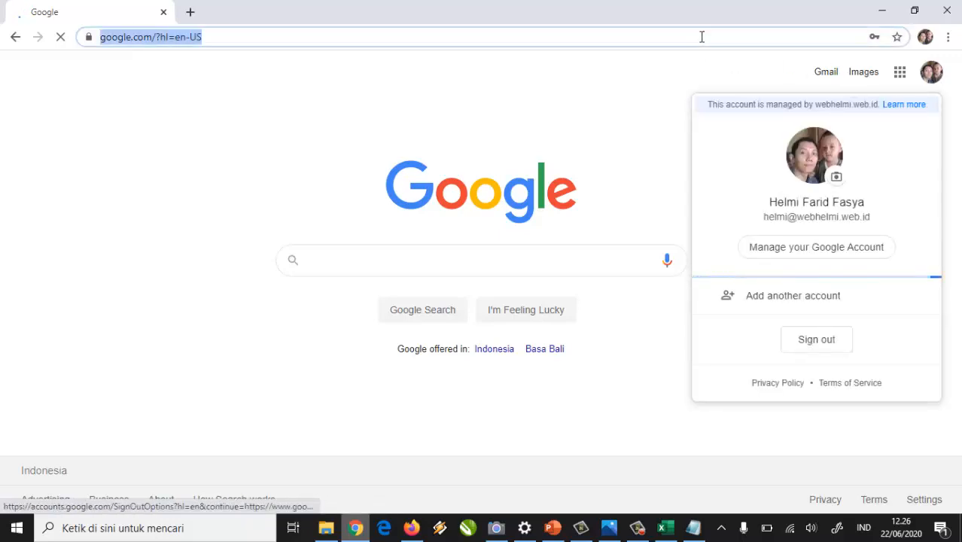
{"action": "left_click", "coordinate": [900, 78]}
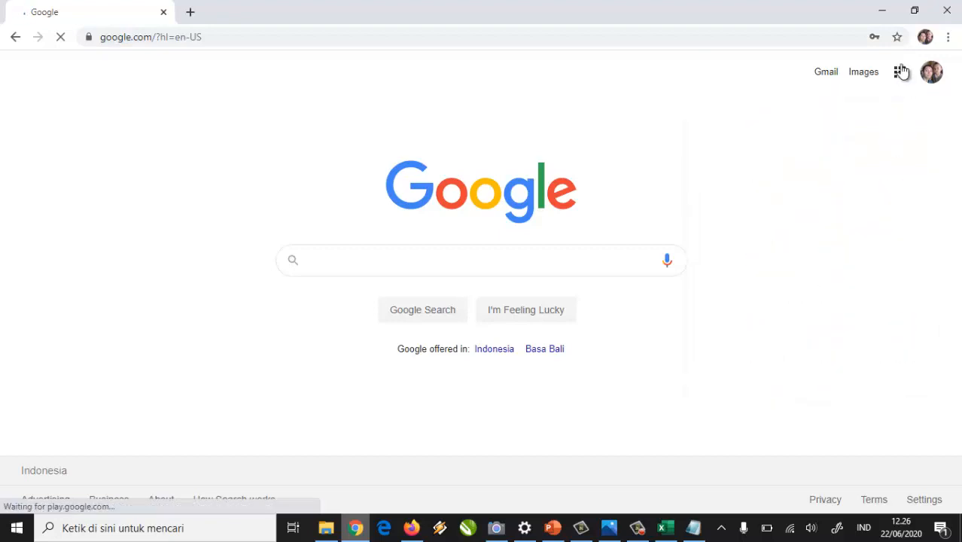
{"action": "left_click", "coordinate": [900, 78]}
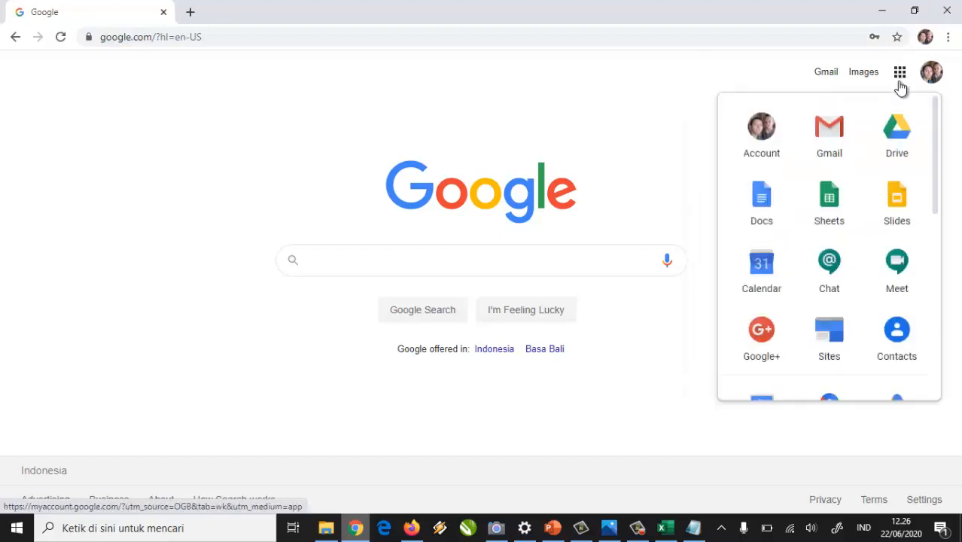
{"action": "left_click", "coordinate": [902, 147]}
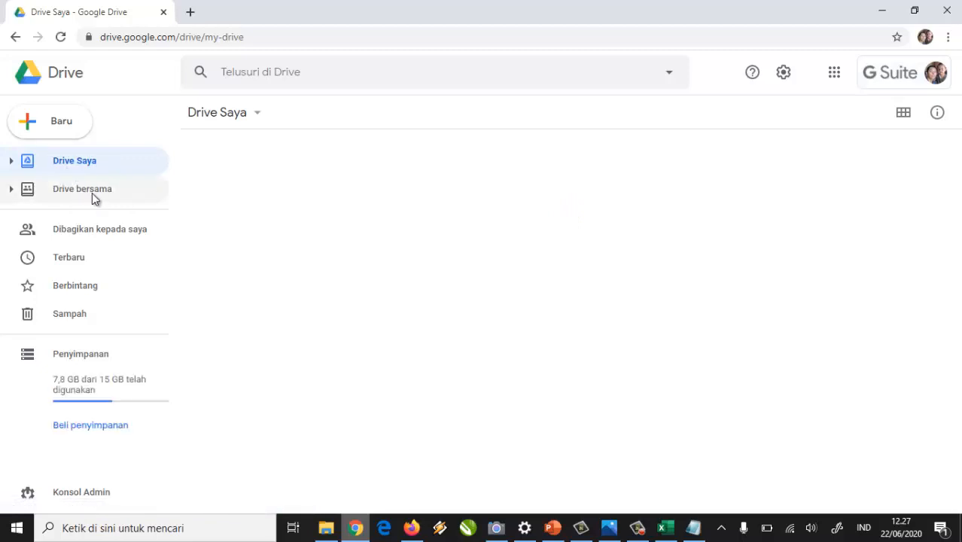
Go to Drive bersama, dismiss the welcome notices, and open BERKAS SMA KORPRI BEKASI.
{"action": "left_click", "coordinate": [92, 193]}
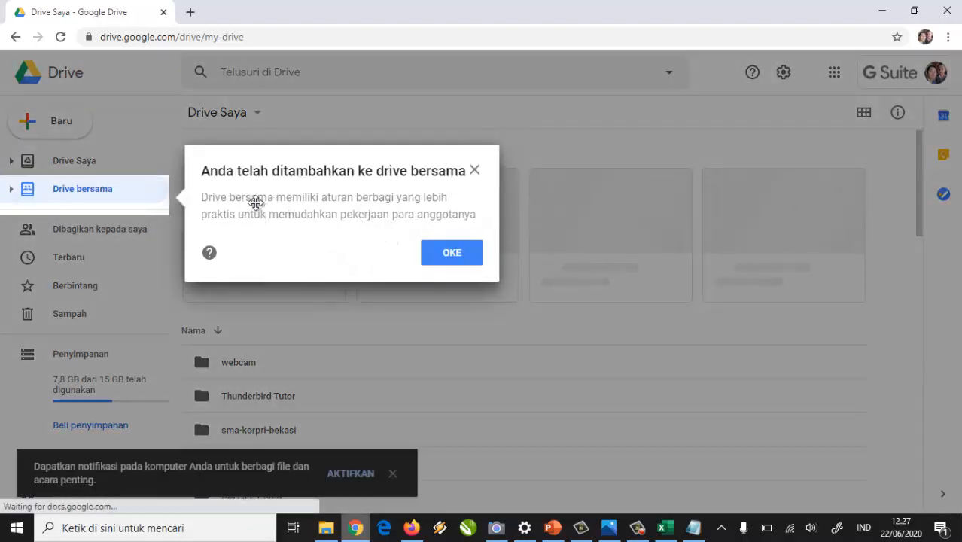
{"action": "left_click", "coordinate": [452, 254]}
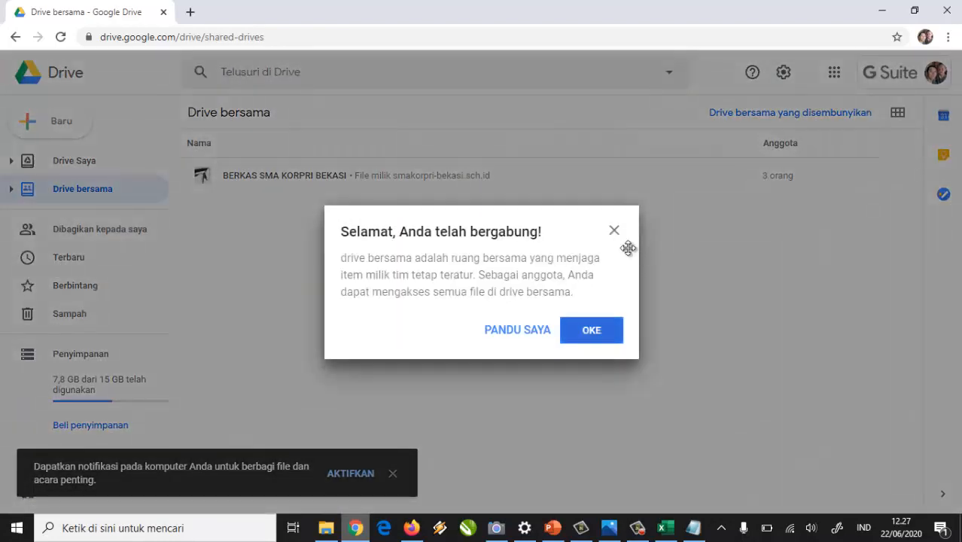
{"action": "left_click", "coordinate": [614, 231]}
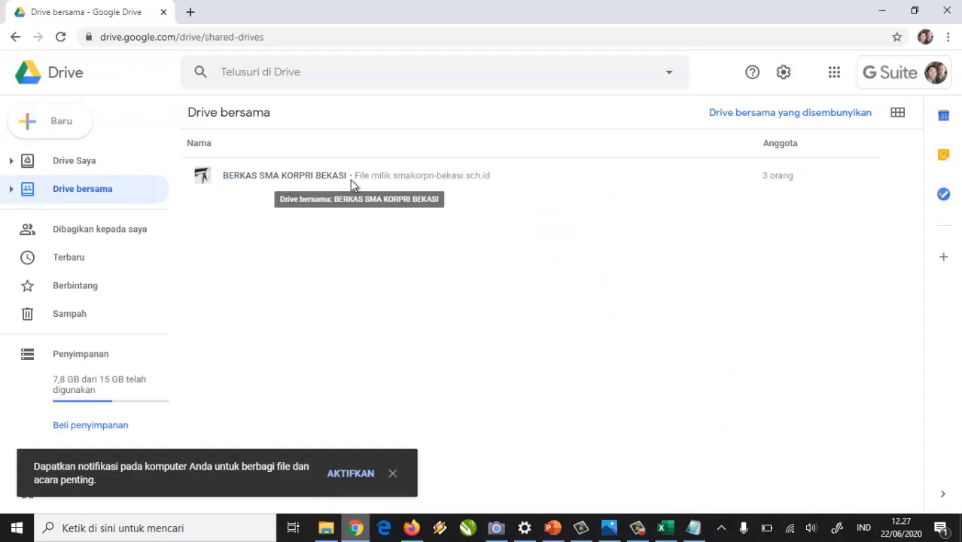
{"action": "double_click", "coordinate": [264, 179]}
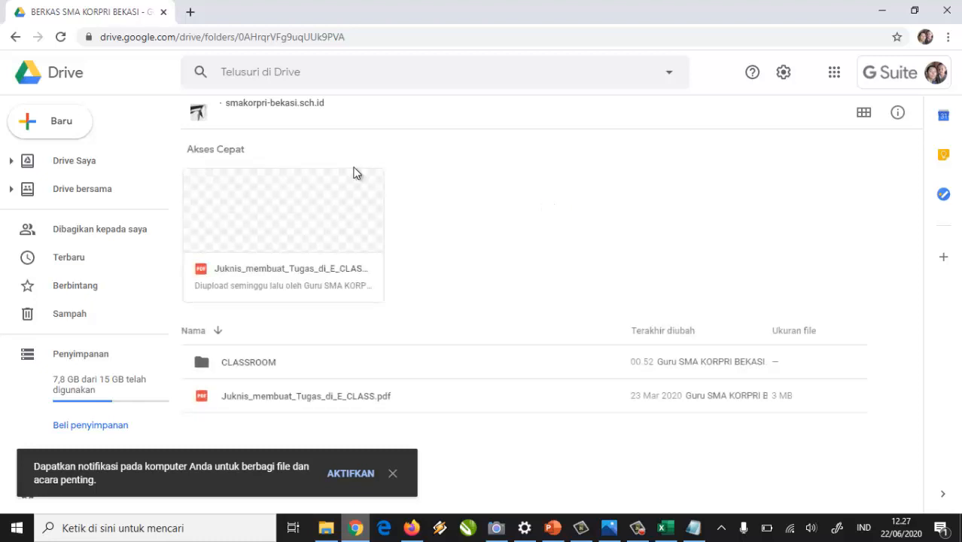
Go through CLASSROOM > MATERI PEMBELAJARAN > KELAS X into the Prakarya dan Kewirausahaan folder.
{"action": "double_click", "coordinate": [200, 367]}
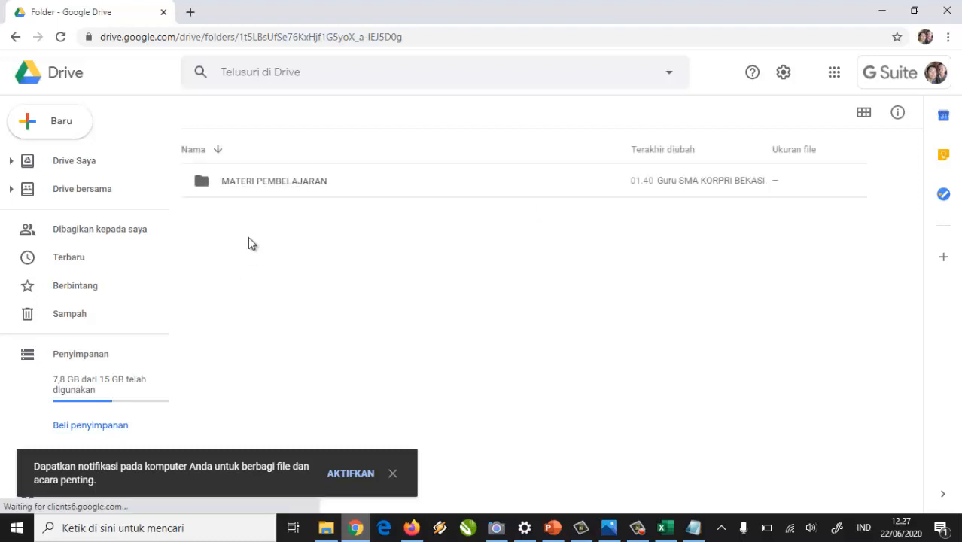
{"action": "double_click", "coordinate": [207, 186]}
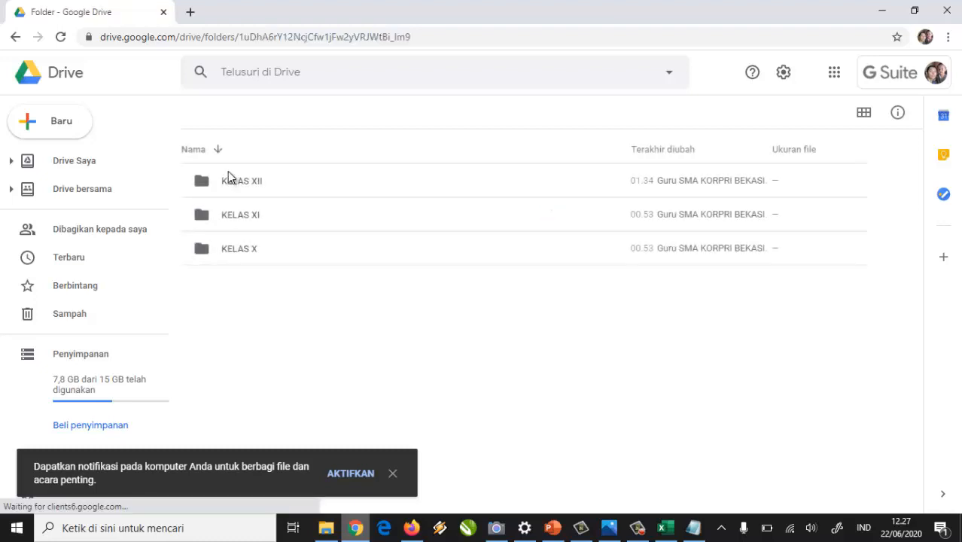
{"action": "double_click", "coordinate": [207, 249]}
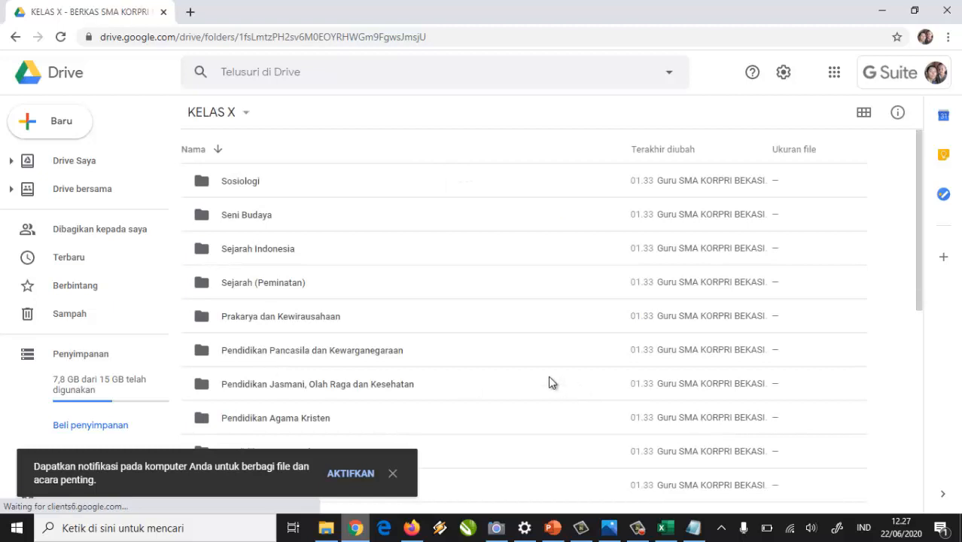
{"action": "scroll", "coordinate": [549, 381], "scroll_direction": "down", "scroll_amount": 5}
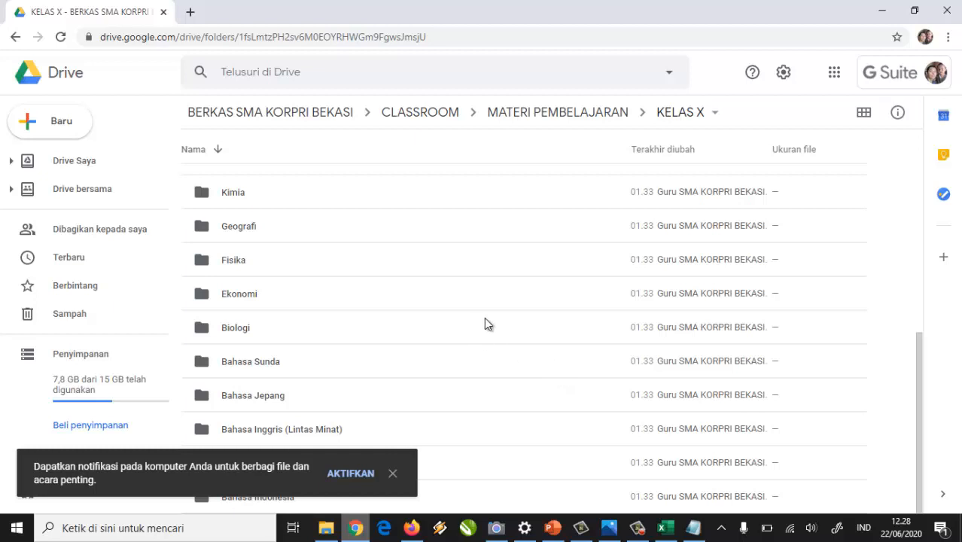
{"action": "left_click", "coordinate": [202, 262]}
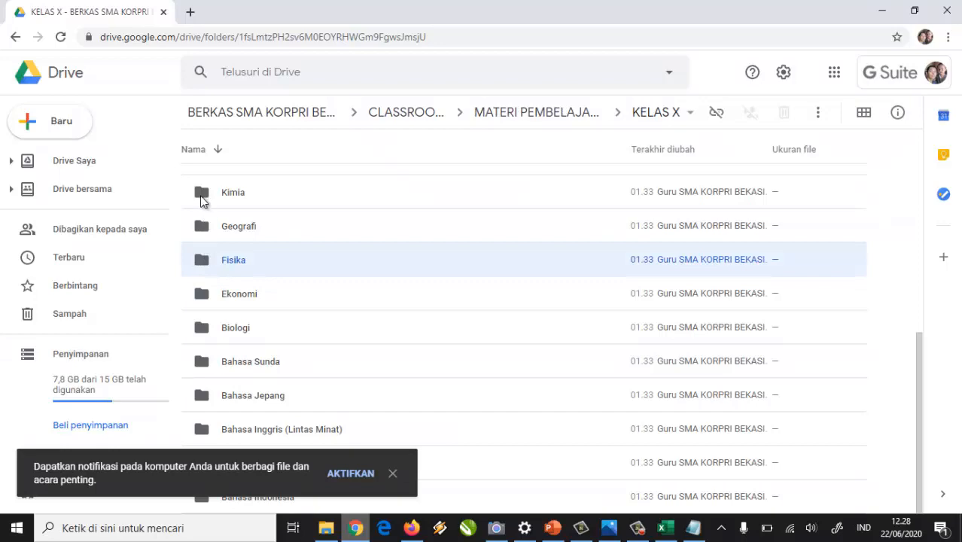
{"action": "scroll", "coordinate": [224, 284], "scroll_direction": "up", "scroll_amount": 6}
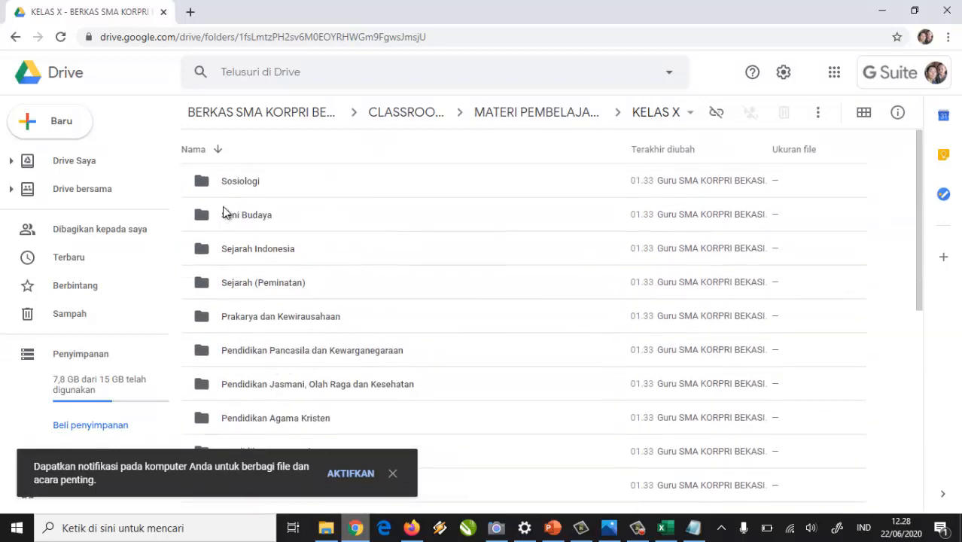
{"action": "scroll", "coordinate": [256, 321], "scroll_direction": "down", "scroll_amount": 5}
{"action": "scroll", "coordinate": [256, 337], "scroll_direction": "up", "scroll_amount": 3}
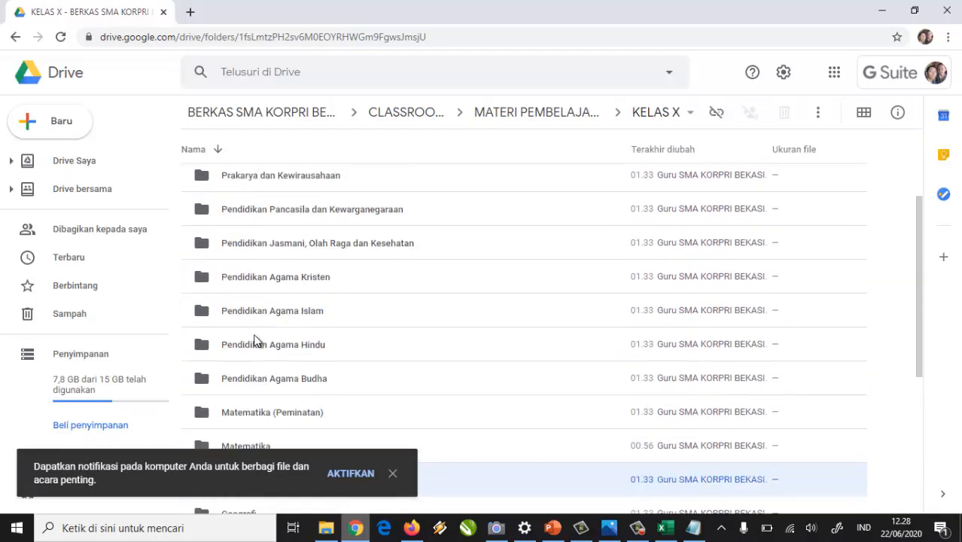
{"action": "scroll", "coordinate": [245, 342], "scroll_direction": "down", "scroll_amount": 1}
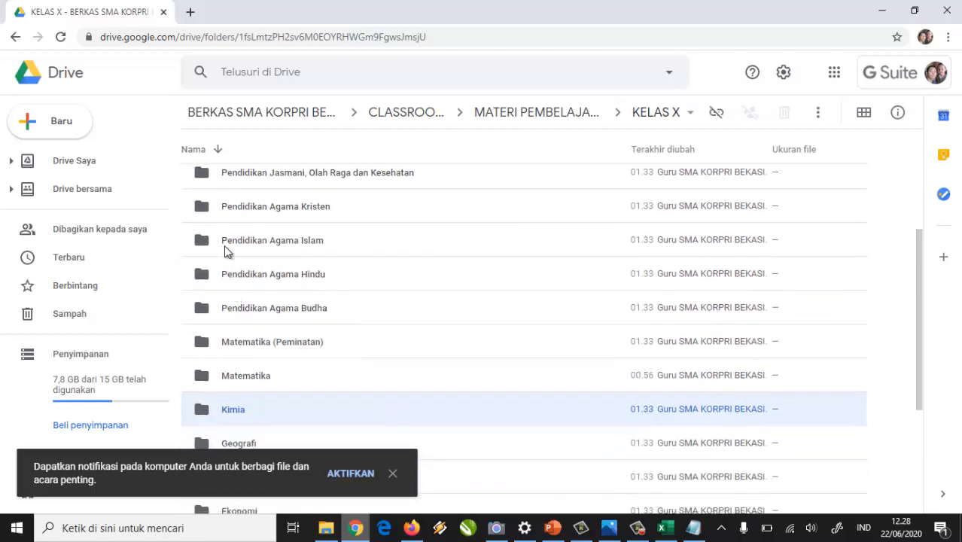
{"action": "scroll", "coordinate": [210, 367], "scroll_direction": "up", "scroll_amount": 1}
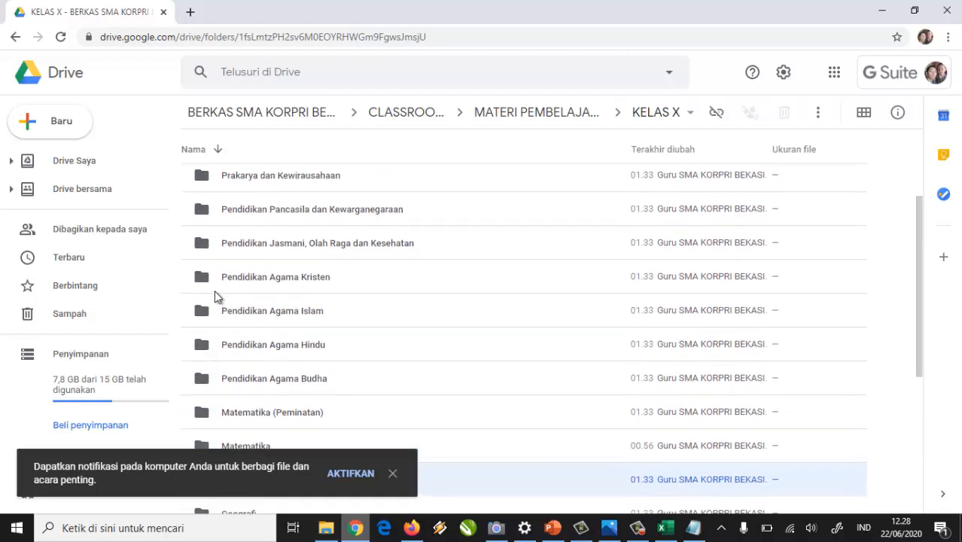
{"action": "double_click", "coordinate": [203, 184]}
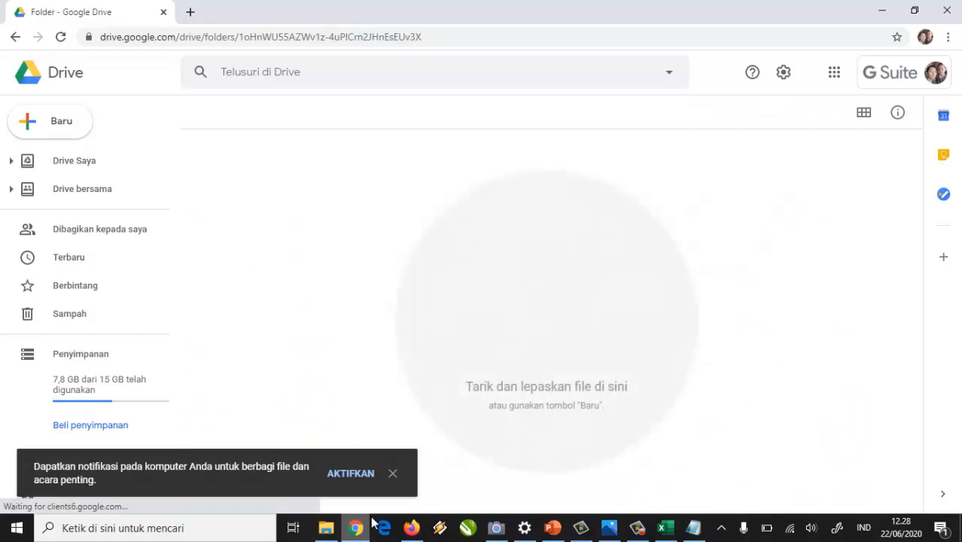
Drag the Kerajinan Non Benda presentation from Desktop > Dokumen Pembelajaran into the Drive folder.
{"action": "left_click", "coordinate": [328, 527]}
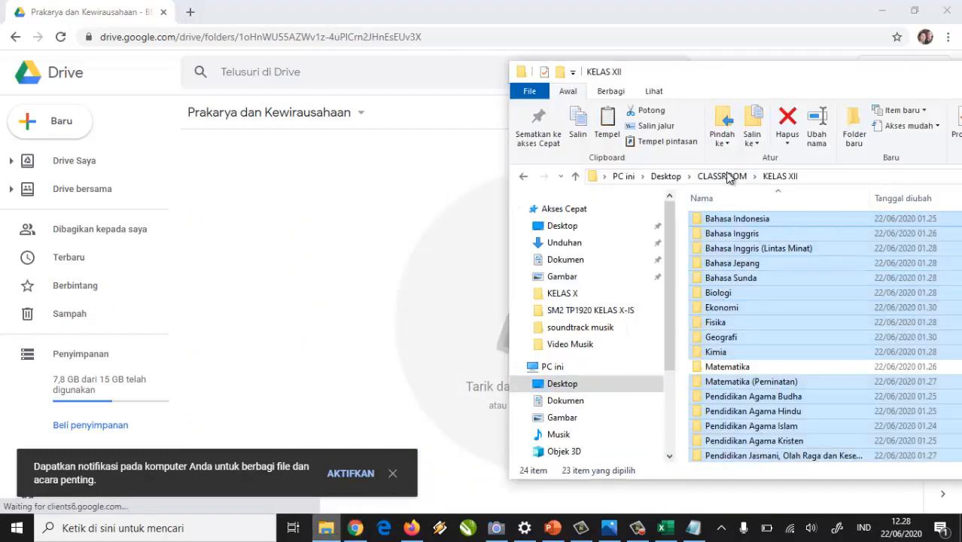
{"action": "left_click", "coordinate": [667, 178]}
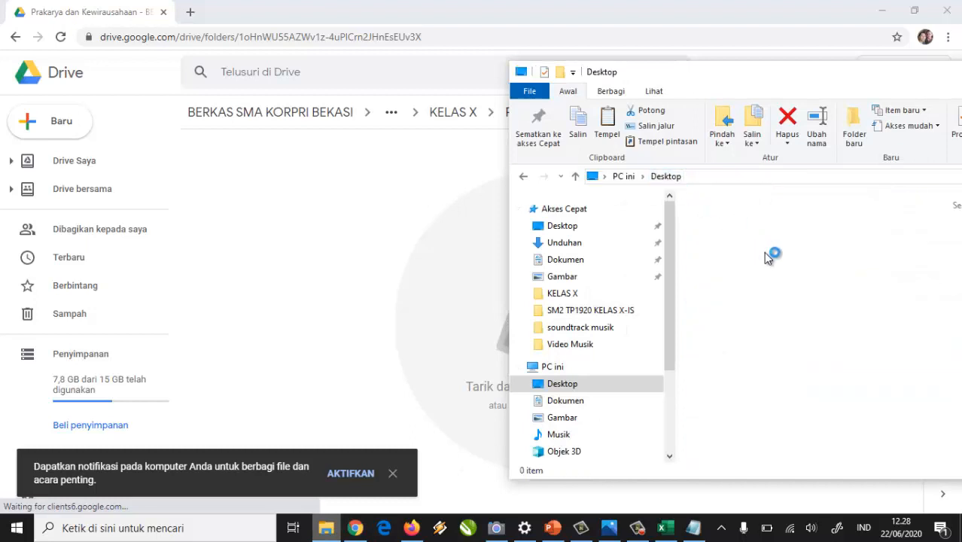
{"action": "left_click", "coordinate": [802, 241]}
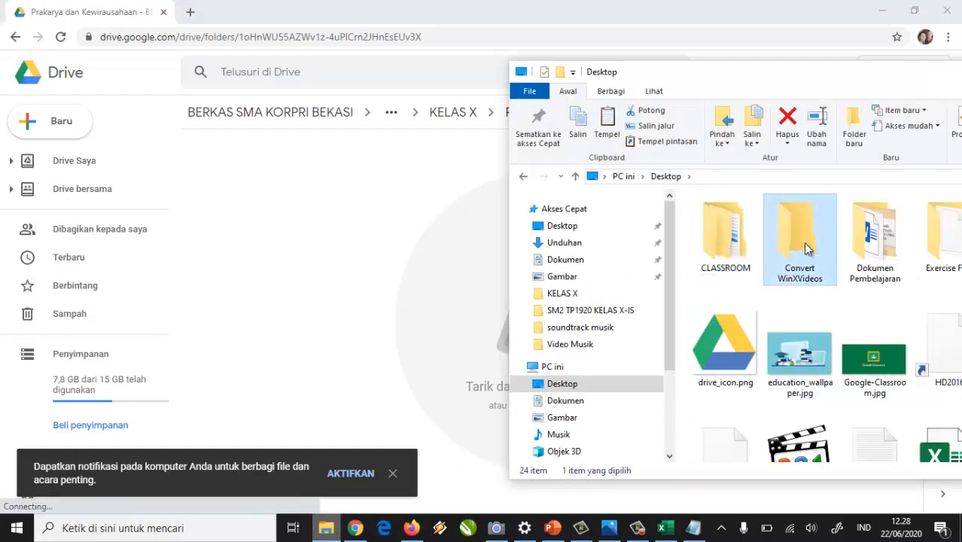
{"action": "double_click", "coordinate": [882, 237]}
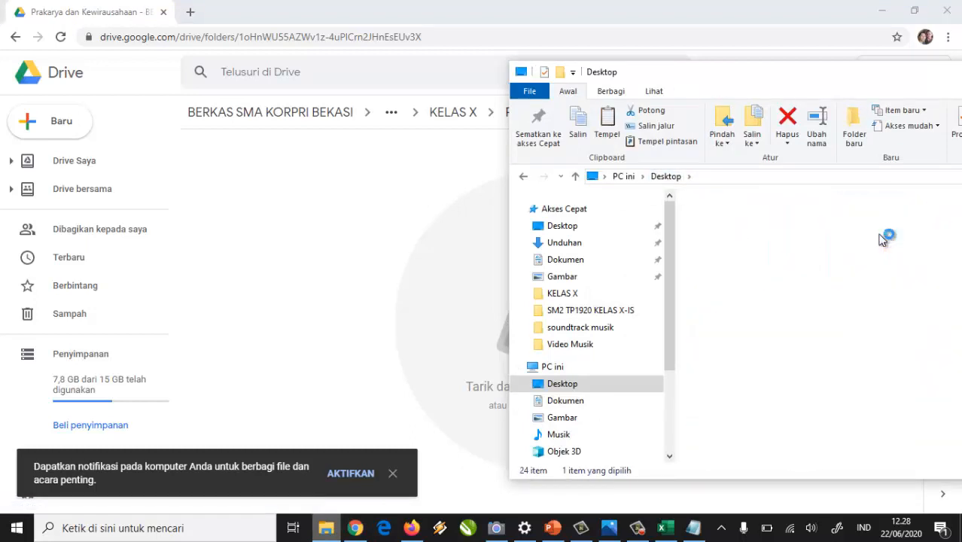
{"action": "left_click", "coordinate": [849, 265]}
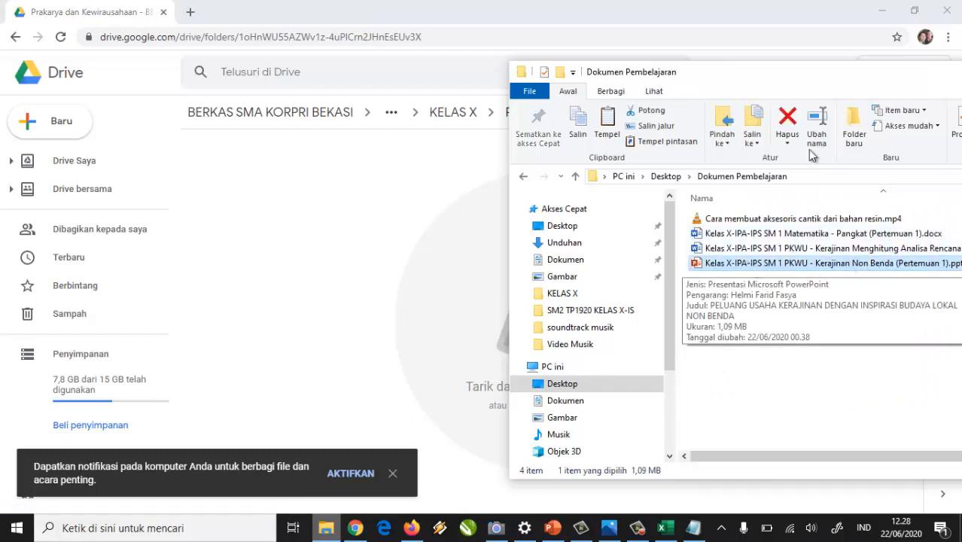
{"action": "left_click_drag", "start_coordinate": [796, 72], "coordinate": [731, 100]}
{"action": "left_click_drag", "start_coordinate": [817, 299], "coordinate": [303, 218]}
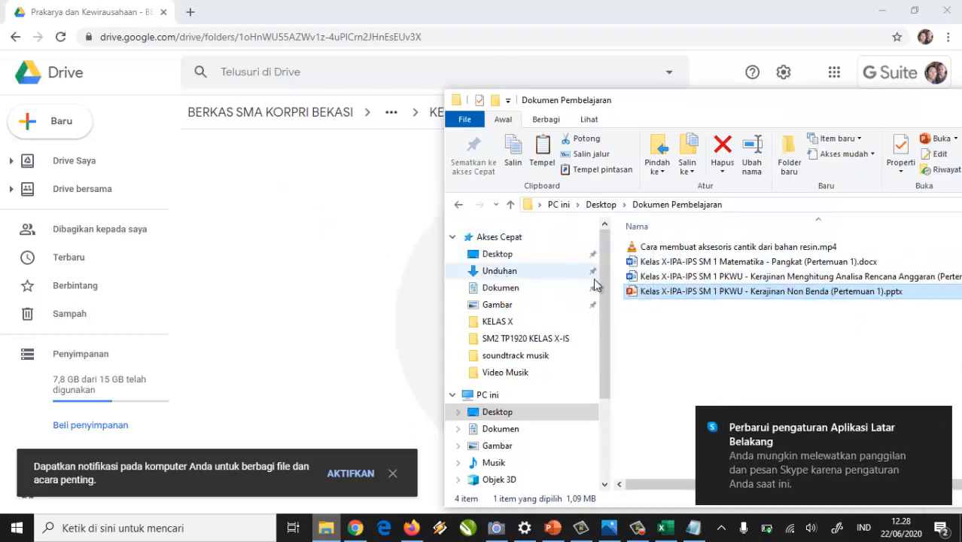
Upload the PKWU budget-analysis Word document to the folder and check it arrived.
{"action": "left_click", "coordinate": [778, 280]}
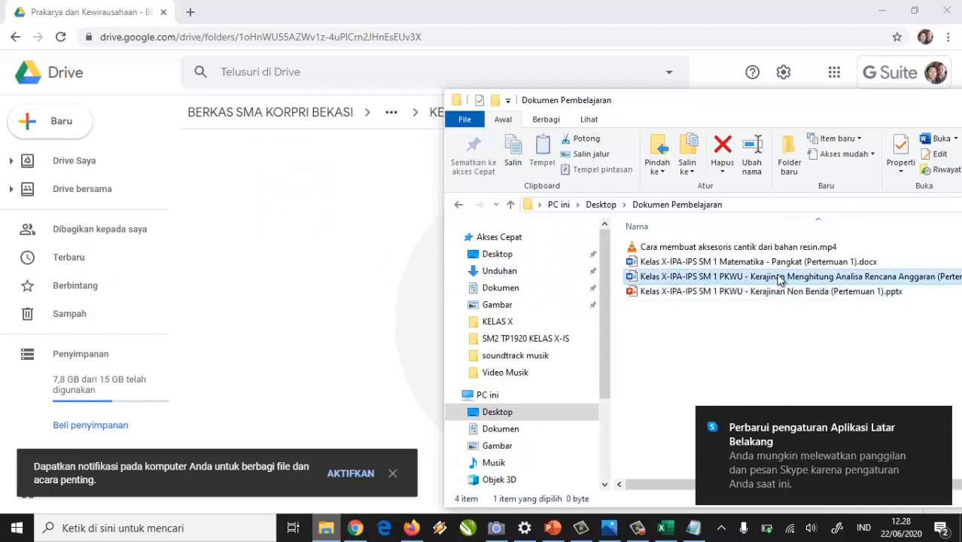
{"action": "left_click_drag", "start_coordinate": [832, 279], "coordinate": [434, 189]}
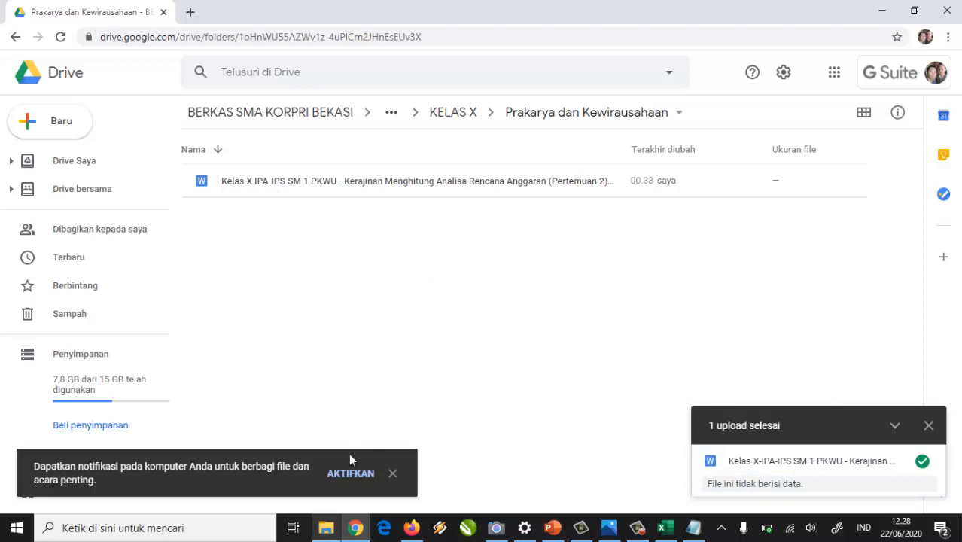
{"action": "left_click", "coordinate": [326, 528]}
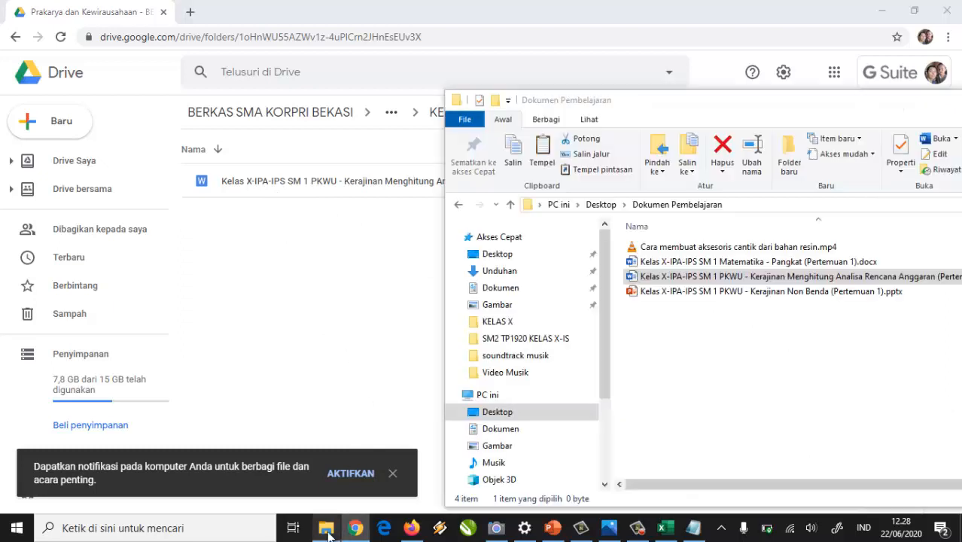
{"action": "left_click", "coordinate": [268, 274]}
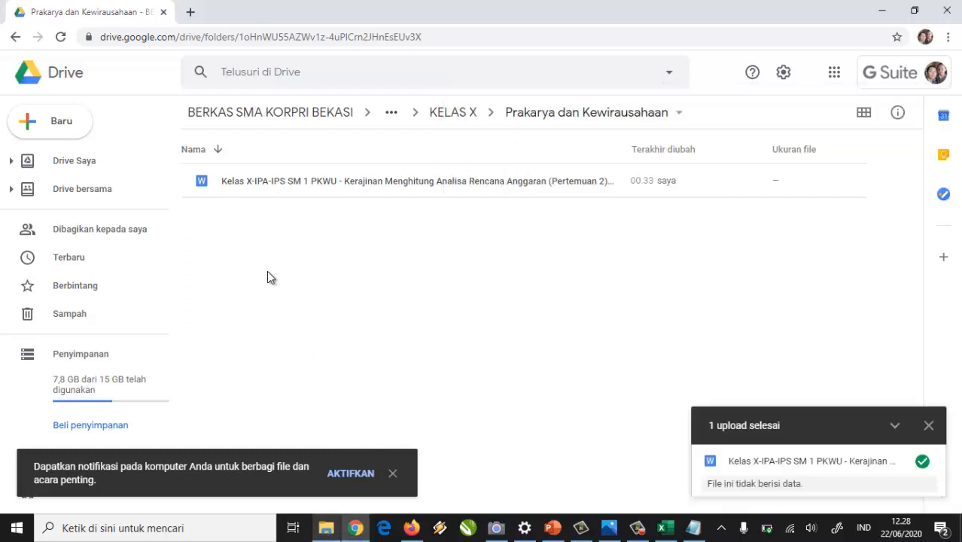
{"action": "left_click", "coordinate": [416, 530]}
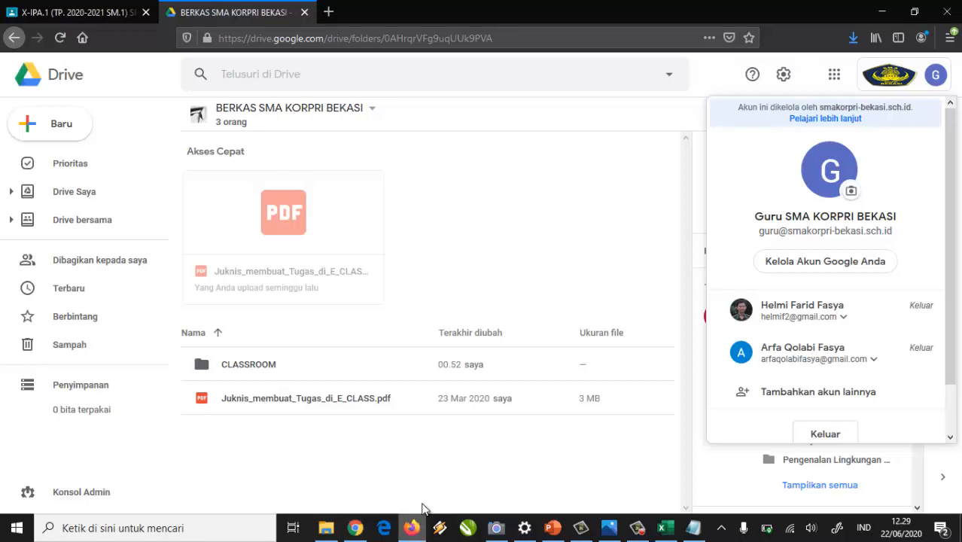
Show the X-IPA.1 class's Tugas Kelas page and scroll through its subject topics.
{"action": "left_click", "coordinate": [73, 14]}
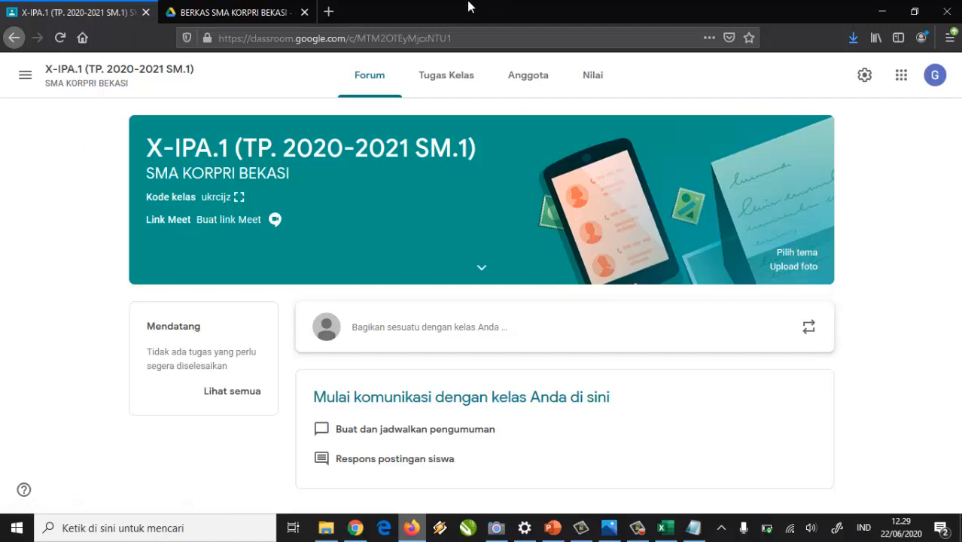
{"action": "left_click", "coordinate": [431, 93]}
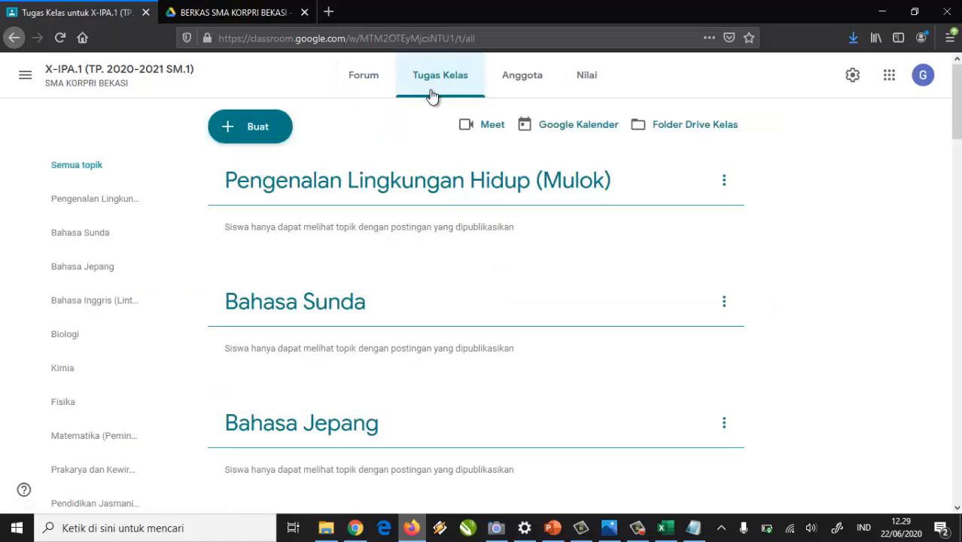
{"action": "scroll", "coordinate": [447, 291], "scroll_direction": "down", "scroll_amount": 10}
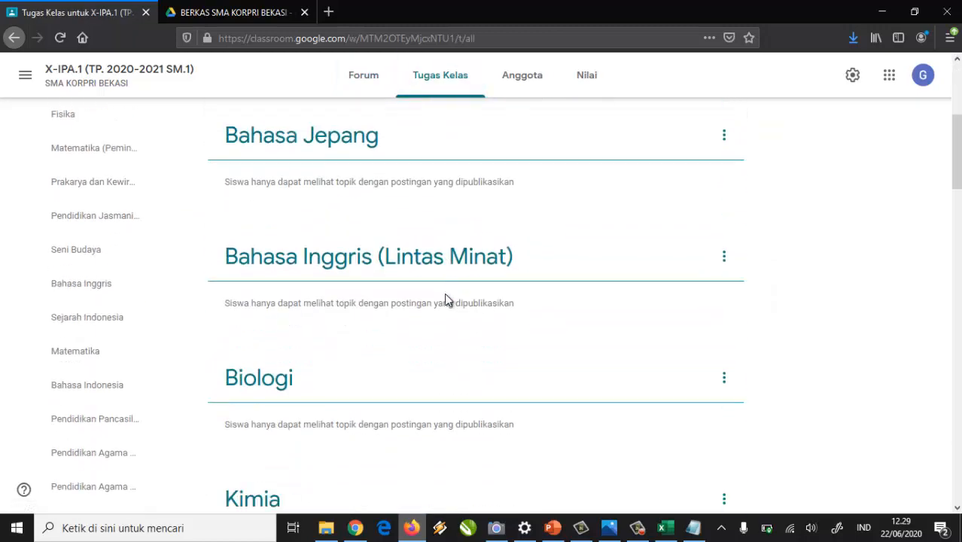
{"action": "scroll", "coordinate": [441, 306], "scroll_direction": "down", "scroll_amount": 10}
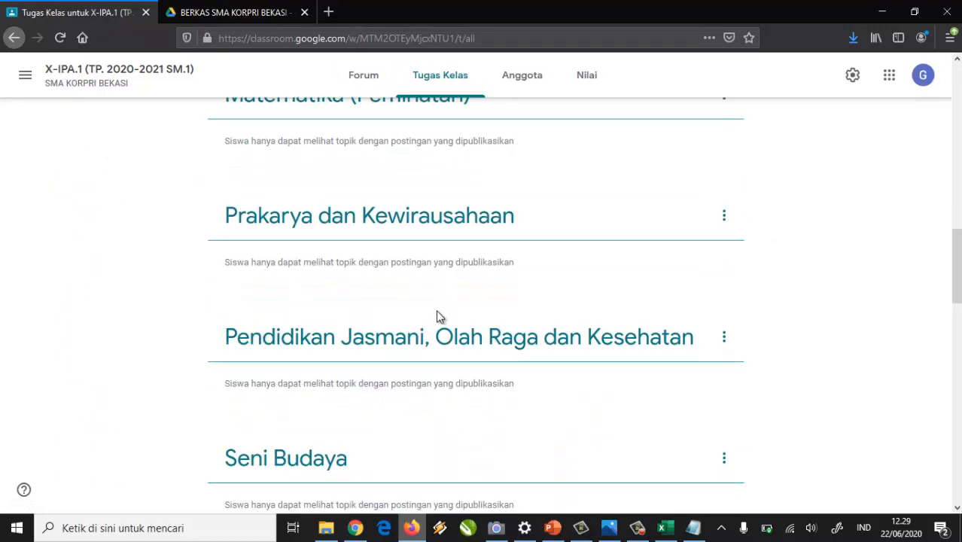
{"action": "scroll", "coordinate": [434, 326], "scroll_direction": "down", "scroll_amount": 9}
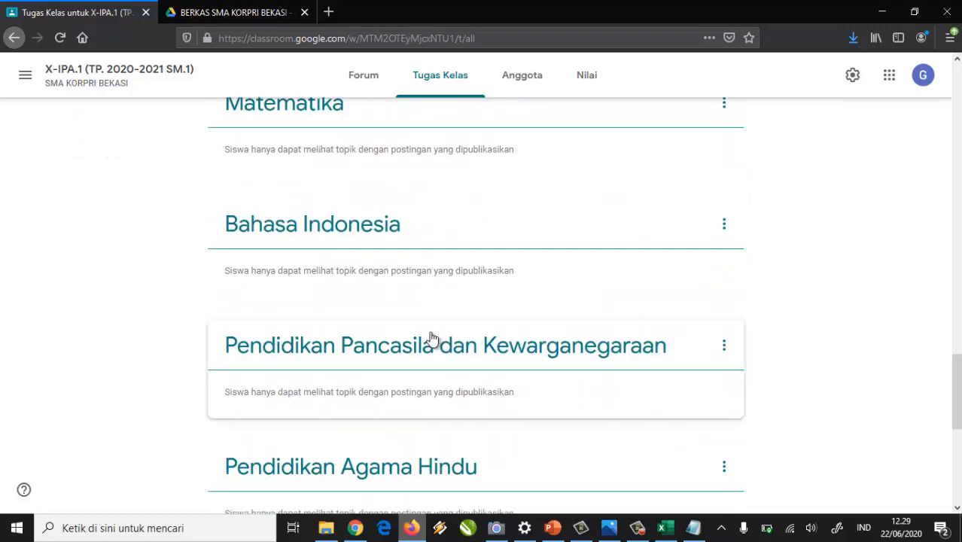
{"action": "scroll", "coordinate": [433, 339], "scroll_direction": "up", "scroll_amount": 20}
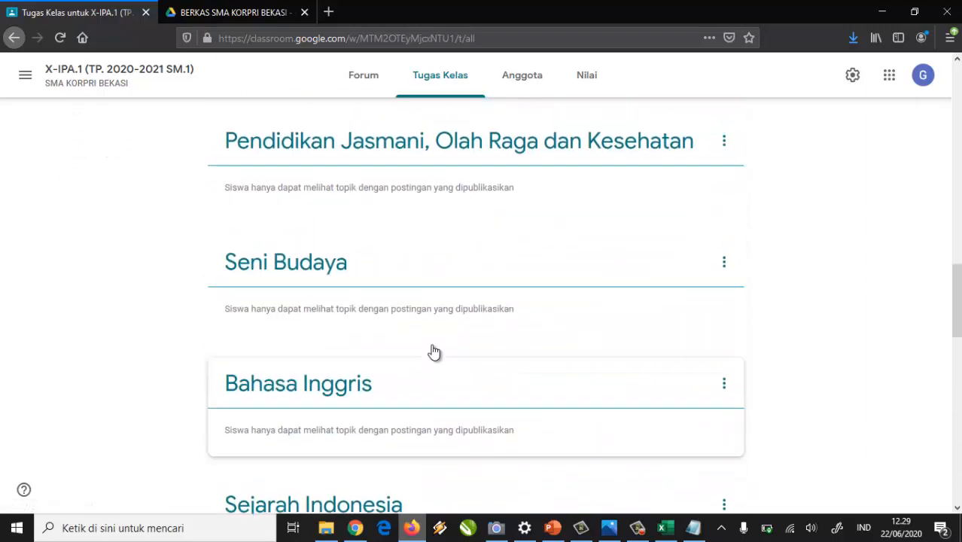
{"action": "scroll", "coordinate": [433, 349], "scroll_direction": "up", "scroll_amount": 1}
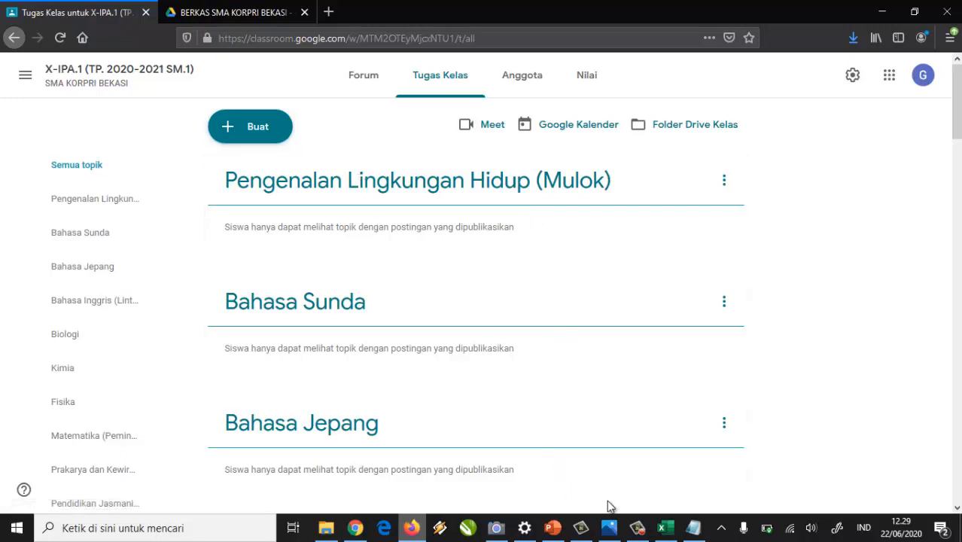
{"action": "left_click", "coordinate": [617, 532]}
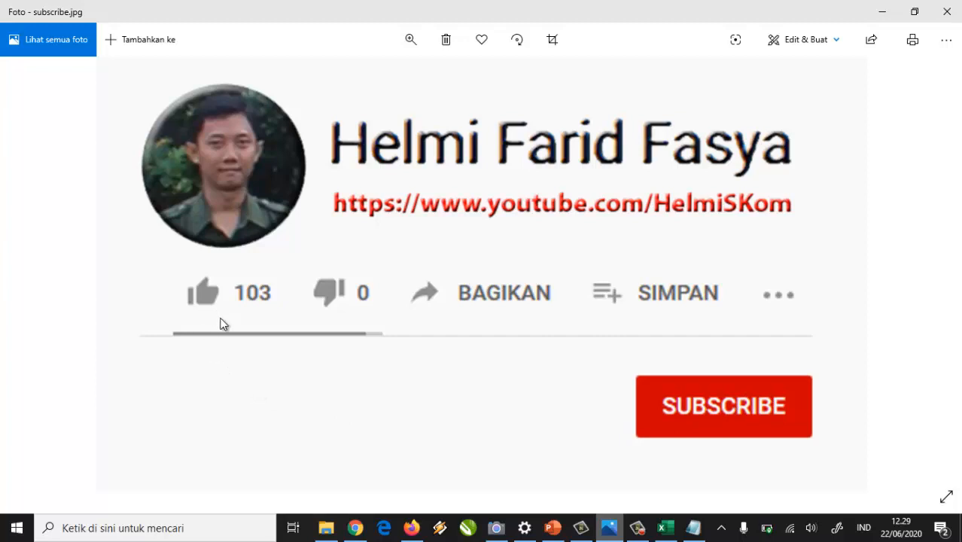
Bring the tutorial presentation forward at slide 9, 'GURU ADMIN MENGELOLA TOPIK'.
{"action": "left_click", "coordinate": [553, 528]}
{"action": "left_click", "coordinate": [36, 238]}
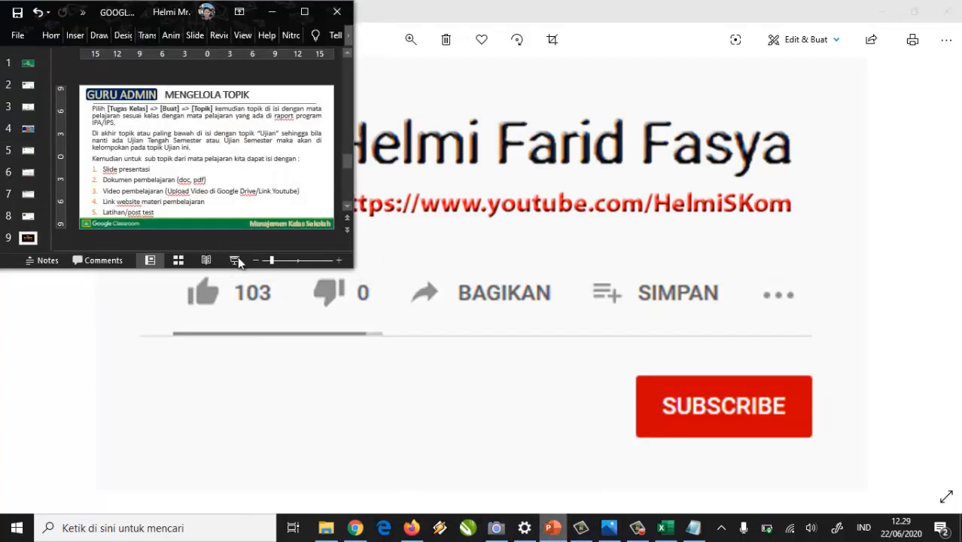